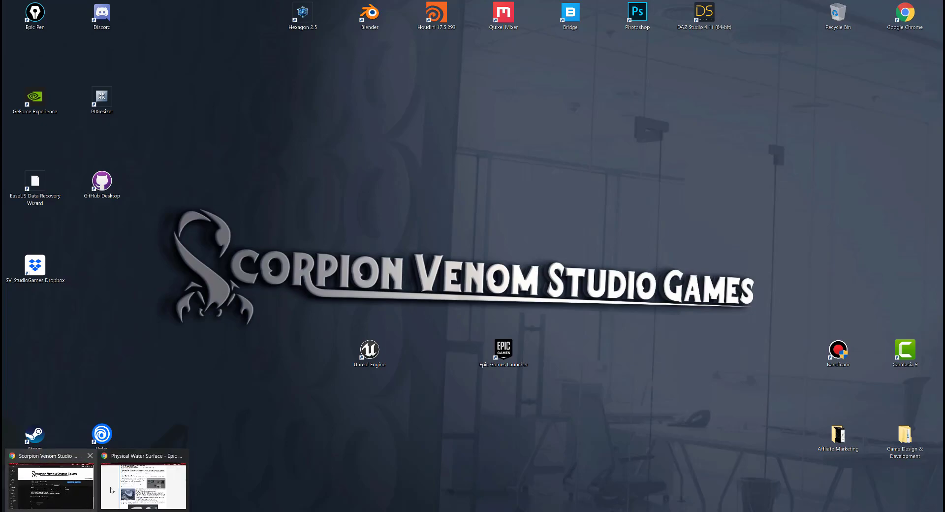
# - Switch to the Physical Water Surface wiki page and review its sections on querying wave height and hiding water inside boats
pyautogui.click(112, 491)
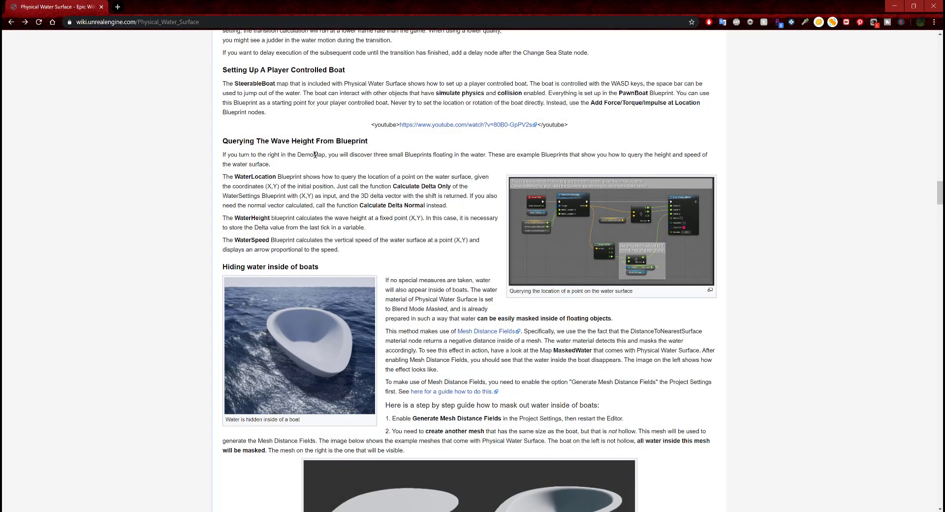
pyautogui.moveTo(369, 141); pyautogui.dragTo(208, 143)
pyautogui.click(207, 143)
pyautogui.scroll(-4, 132, 140)
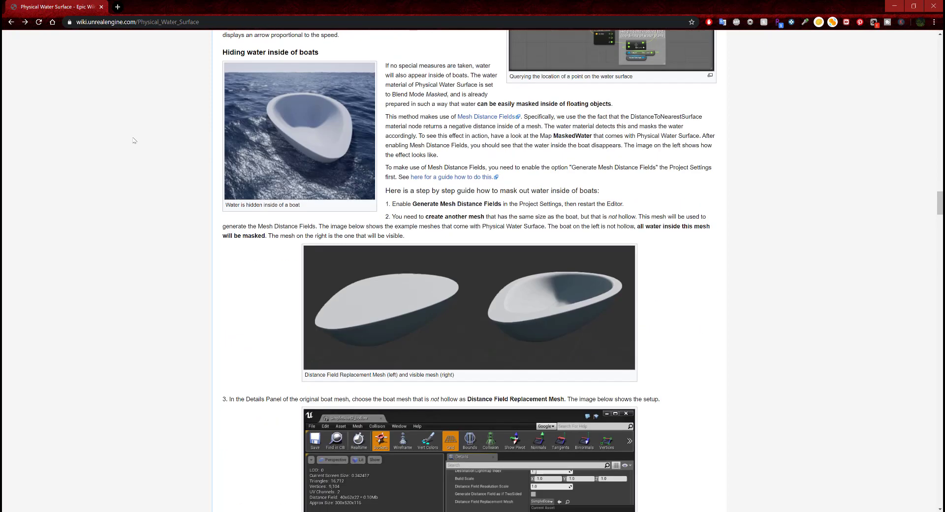
pyautogui.scroll(-3, 133, 141)
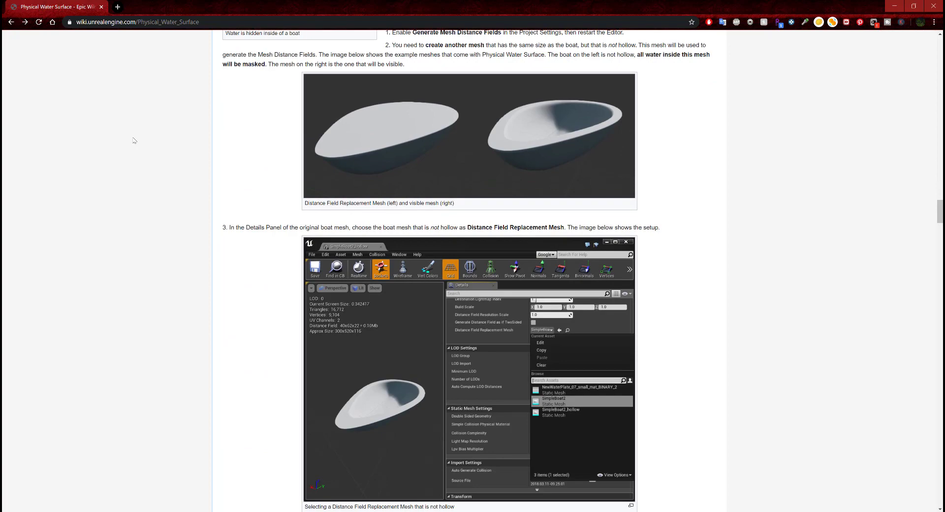
pyautogui.scroll(-5, 133, 141)
pyautogui.scroll(7, 132, 141)
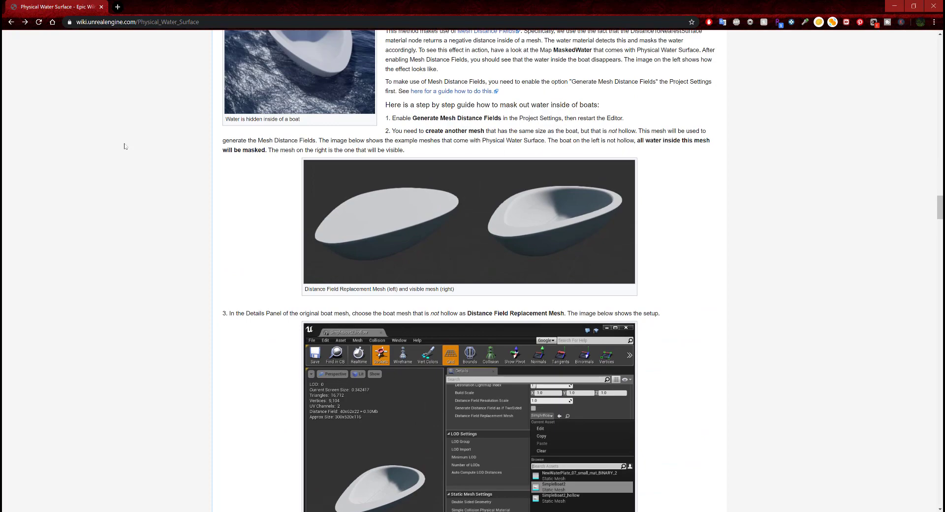
pyautogui.scroll(3, 125, 146)
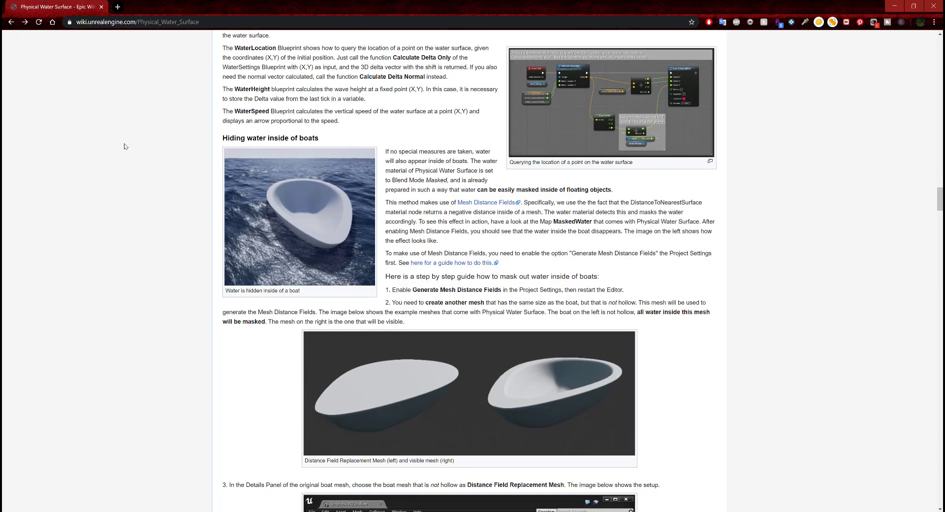
pyautogui.scroll(3, 125, 146)
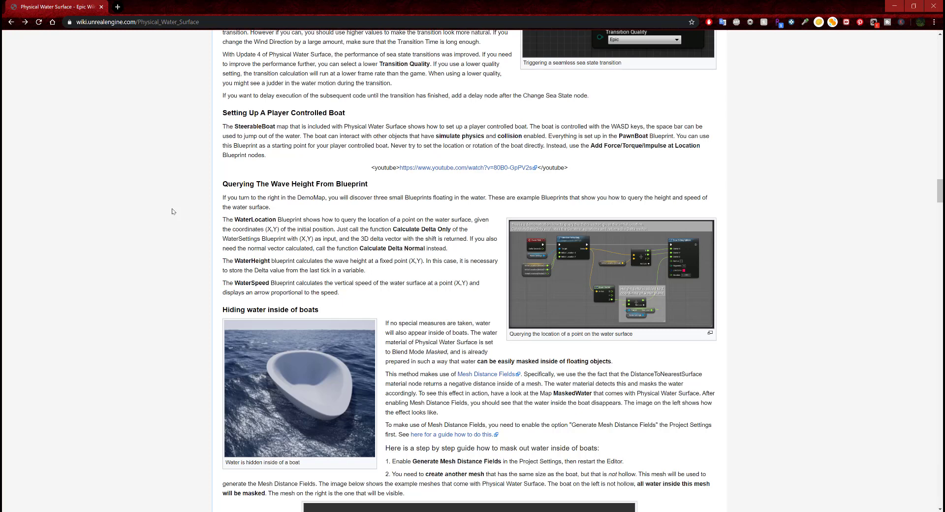
# - Try to view the full-size WaterLocation Blueprint image, both in place and in a separate tab, and return to the article
pyautogui.click(566, 300)
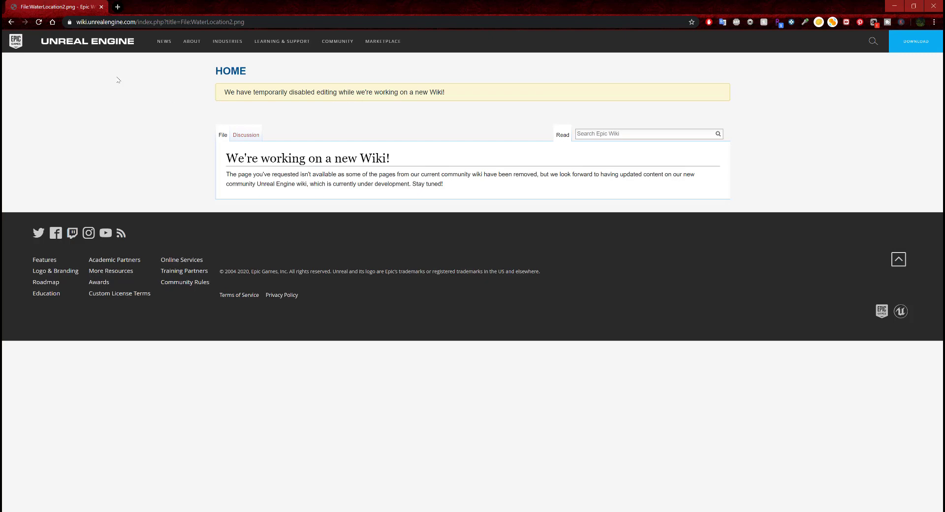
pyautogui.click(11, 21)
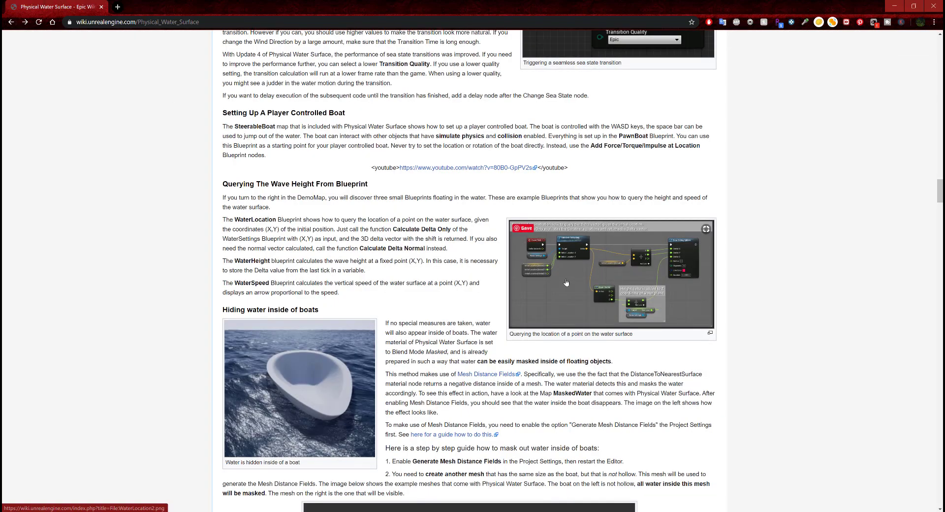
pyautogui.rightClick(566, 282)
pyautogui.click(588, 288)
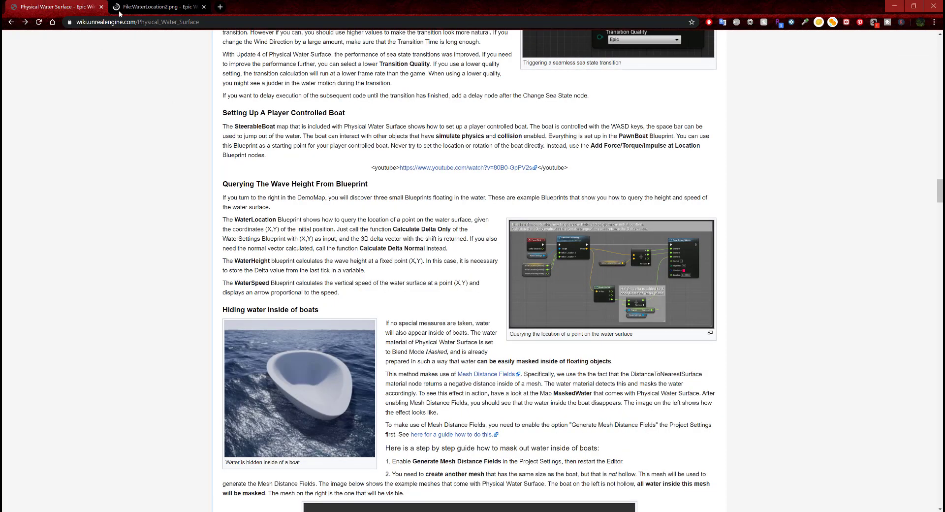
pyautogui.click(148, 6)
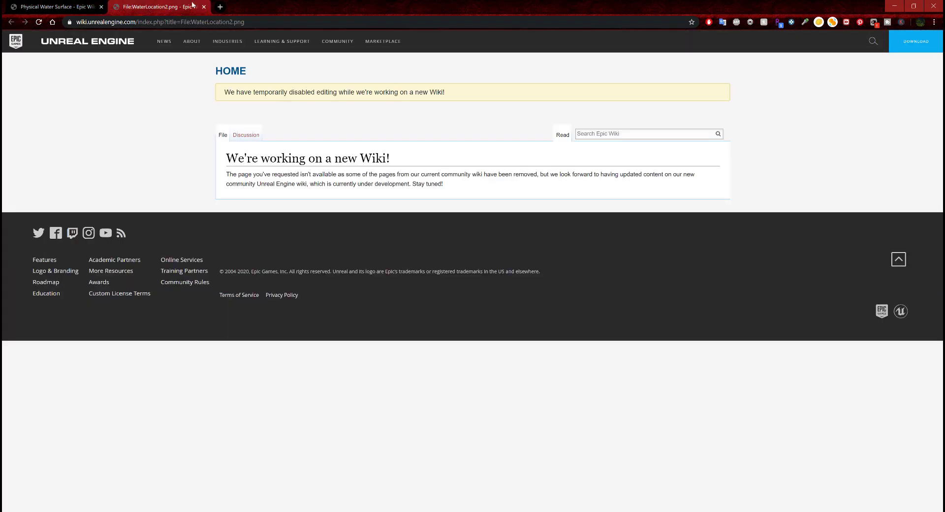
pyautogui.click(204, 7)
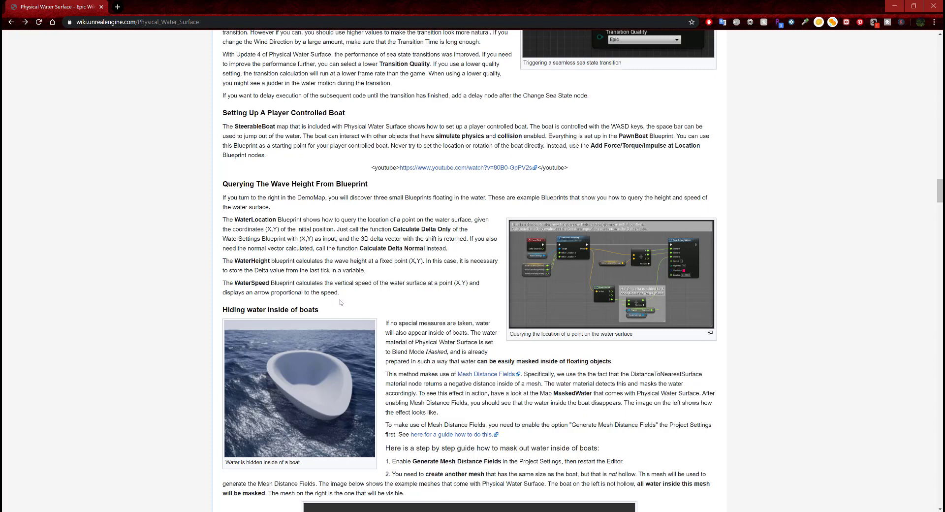
# - Highlight the WaterLocation name in the article, switch to Unreal Editor and inspect the WaterSpeed, WaterLocation and WaterHeight actors in the level
pyautogui.moveTo(277, 220); pyautogui.dragTo(235, 219)
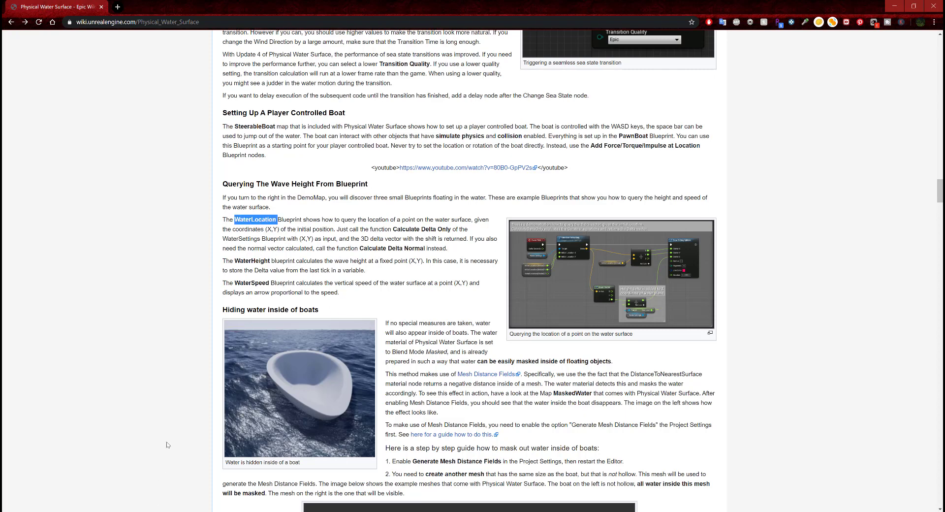
pyautogui.click(211, 475)
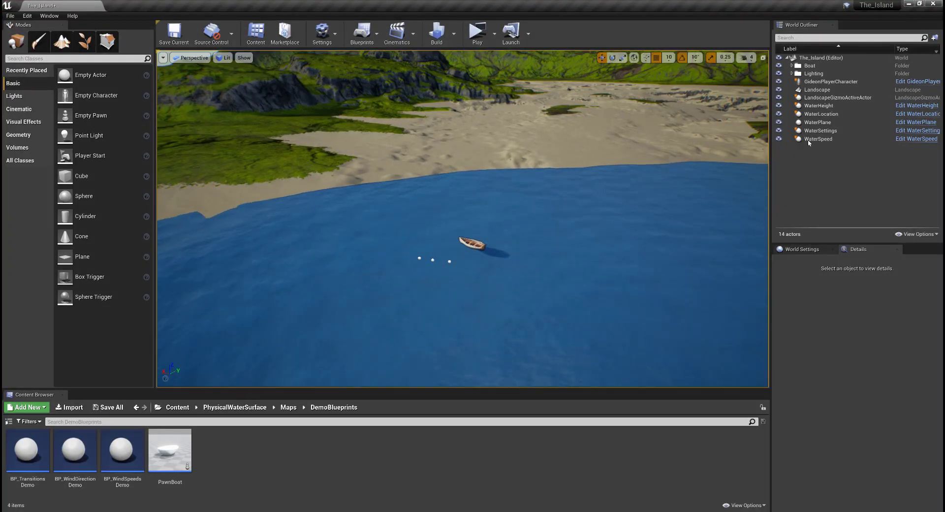
pyautogui.click(824, 140)
pyautogui.click(826, 114)
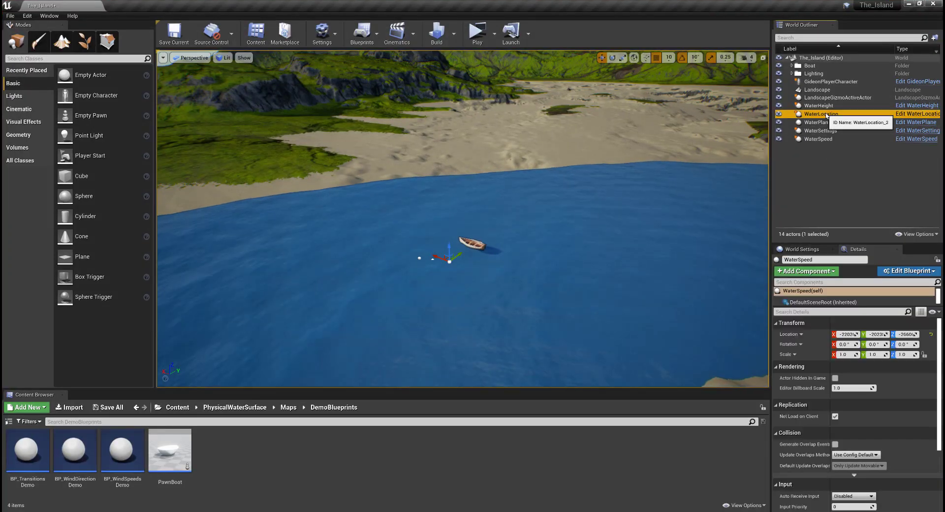
pyautogui.click(823, 106)
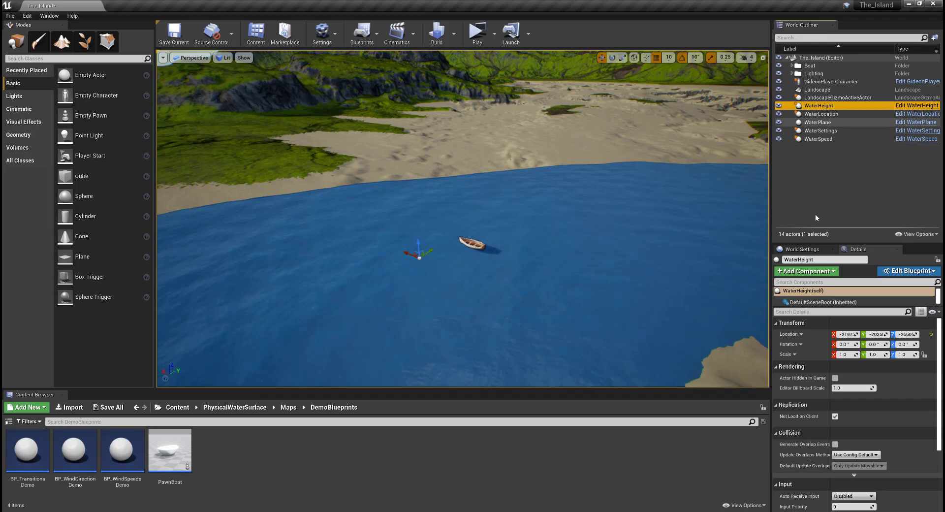
# - Create a World Outliner folder named Water_Settings
pyautogui.rightClick(811, 176)
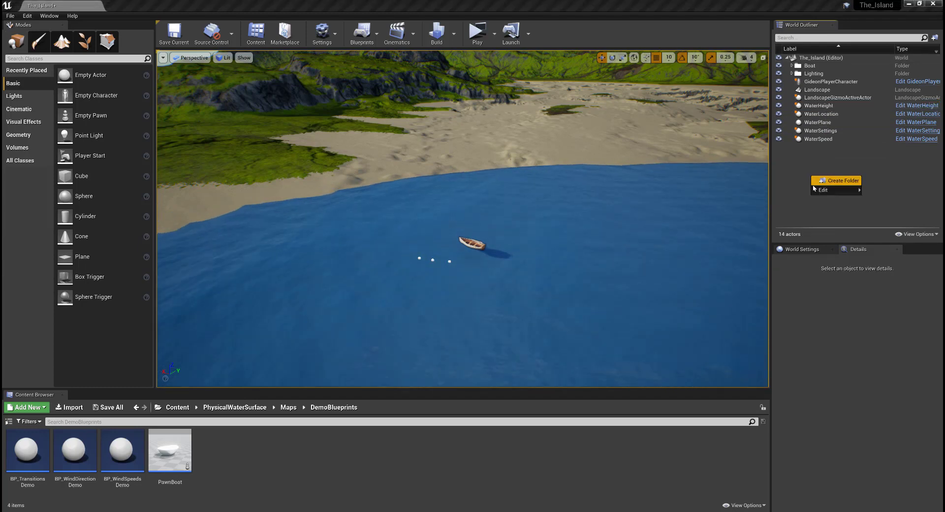
pyautogui.click(829, 181)
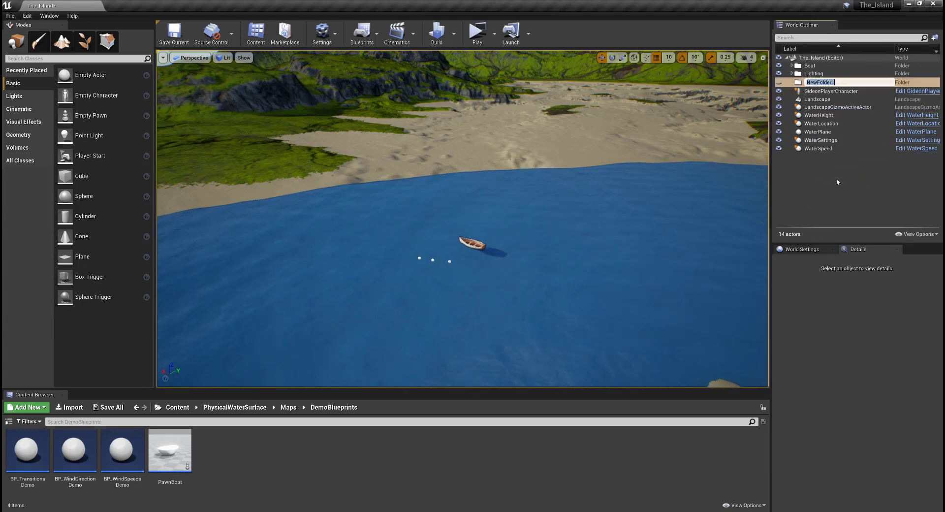
pyautogui.write('Wate')
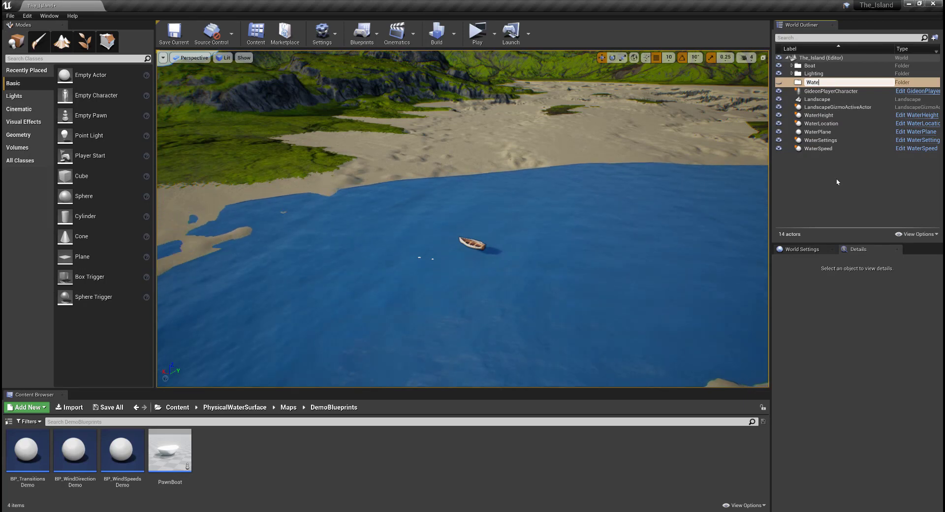
pyautogui.write('r_Settings')
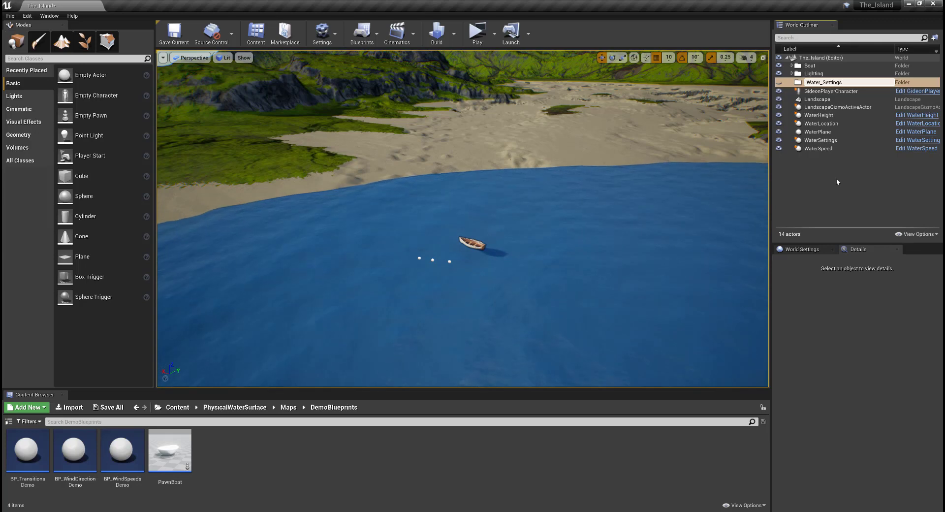
pyautogui.press('Return')
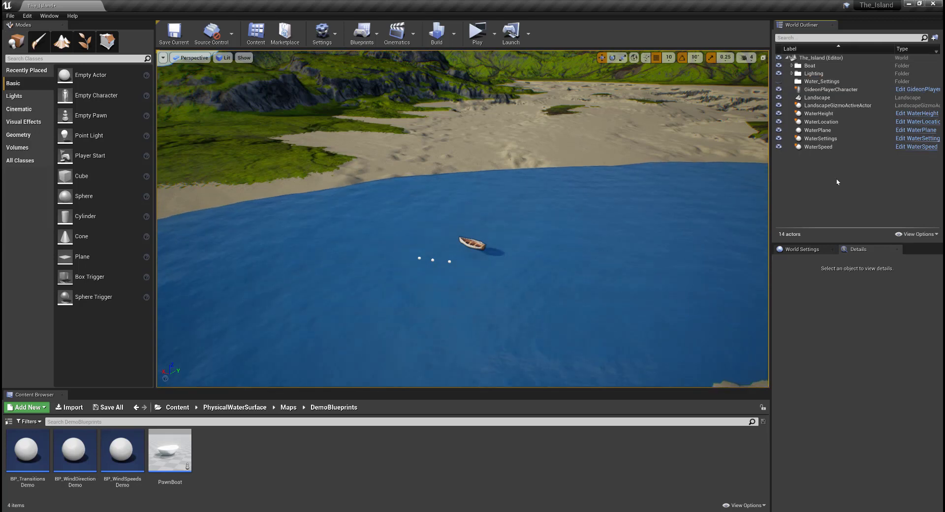
# - Move the WaterHeight, WaterLocation, WaterPlane, WaterSettings and WaterSpeed actors into the Water_Settings folder and collapse it
pyautogui.click(818, 114)
pyautogui.keyDown('shift'); pyautogui.click(820, 147); pyautogui.keyUp('shift')
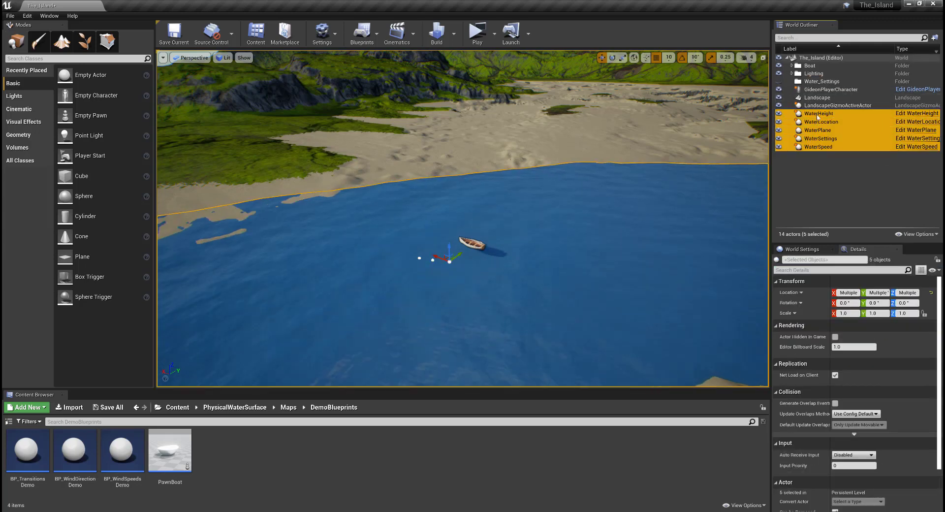
pyautogui.moveTo(821, 109); pyautogui.dragTo(794, 81)
pyautogui.click(792, 82)
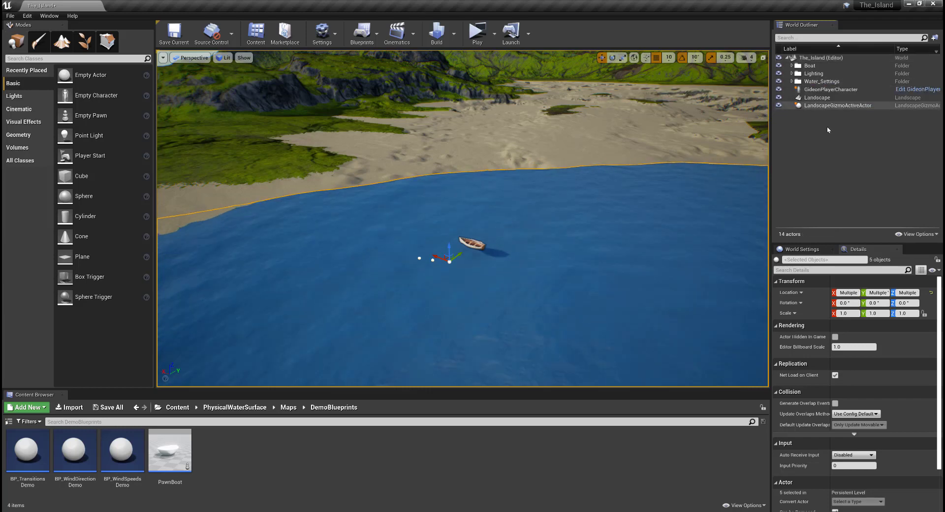
# - Delete the GideonPlayerCharacter actor from the level
pyautogui.doubleClick(820, 90)
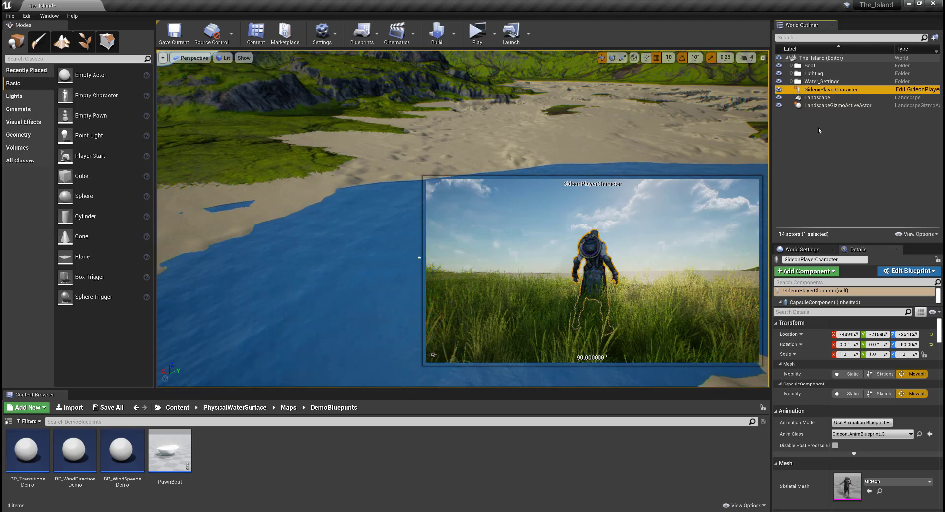
pyautogui.press('Delete')
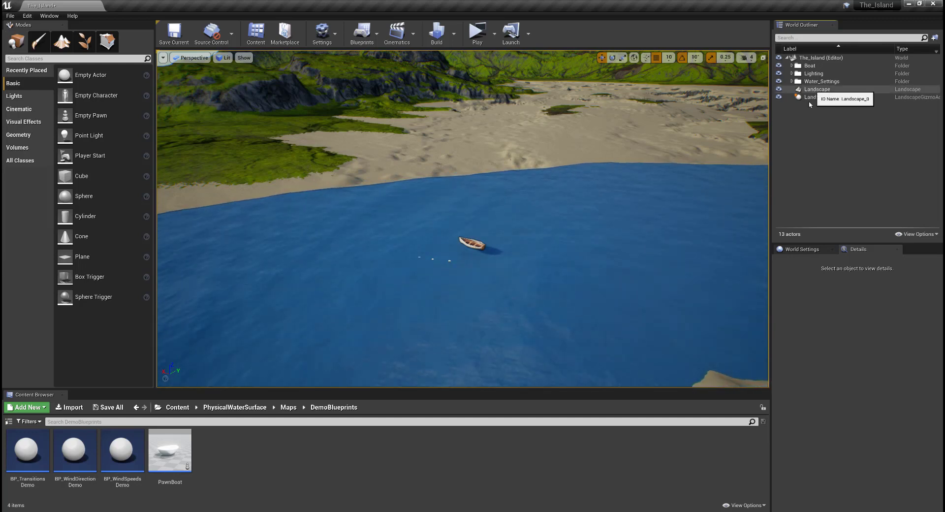
# - Create a World Outliner folder named Landscape
pyautogui.rightClick(803, 130)
pyautogui.click(832, 135)
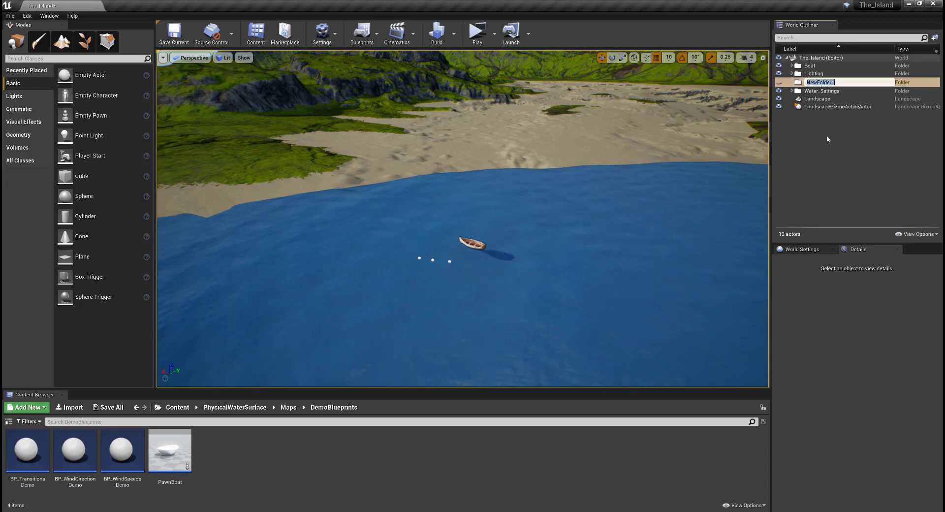
pyautogui.write('Landca')
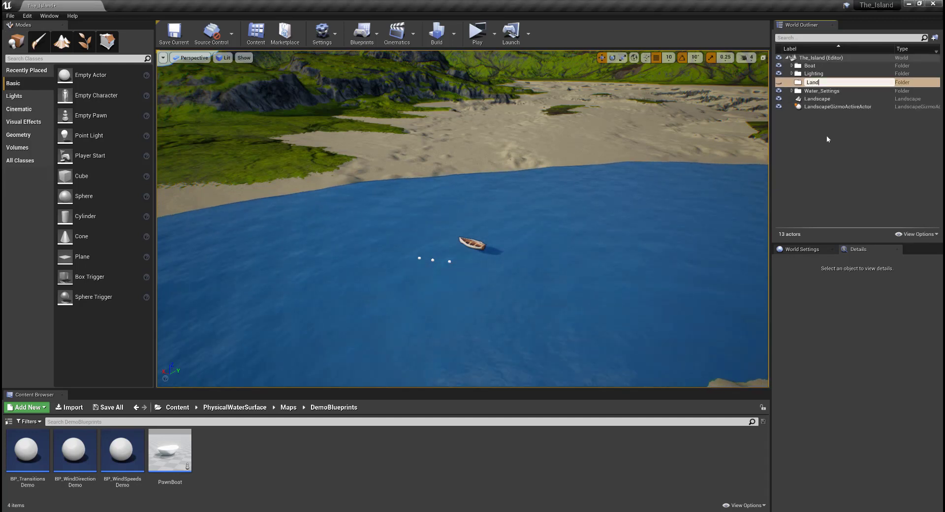
pyautogui.press('BackSpace')
pyautogui.press('BackSpace')
pyautogui.write('sca')
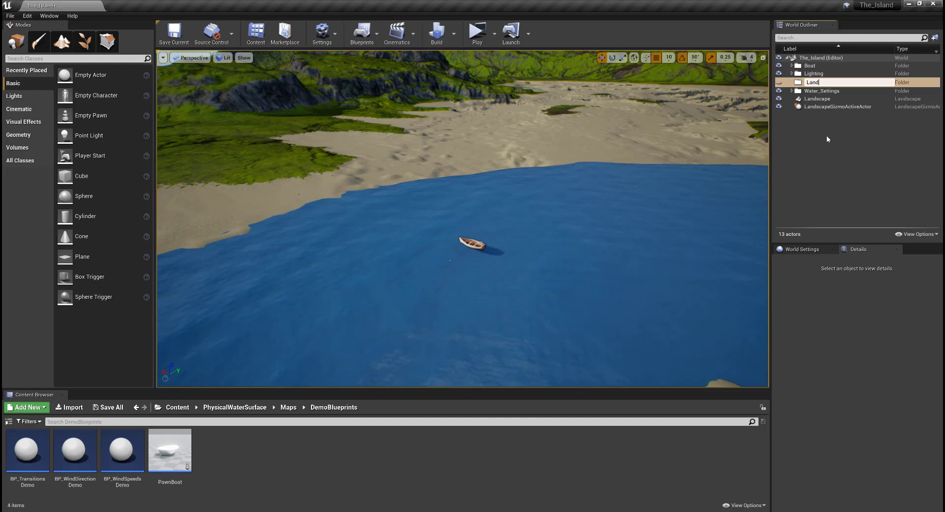
pyautogui.write('pe')
pyautogui.press('Return')
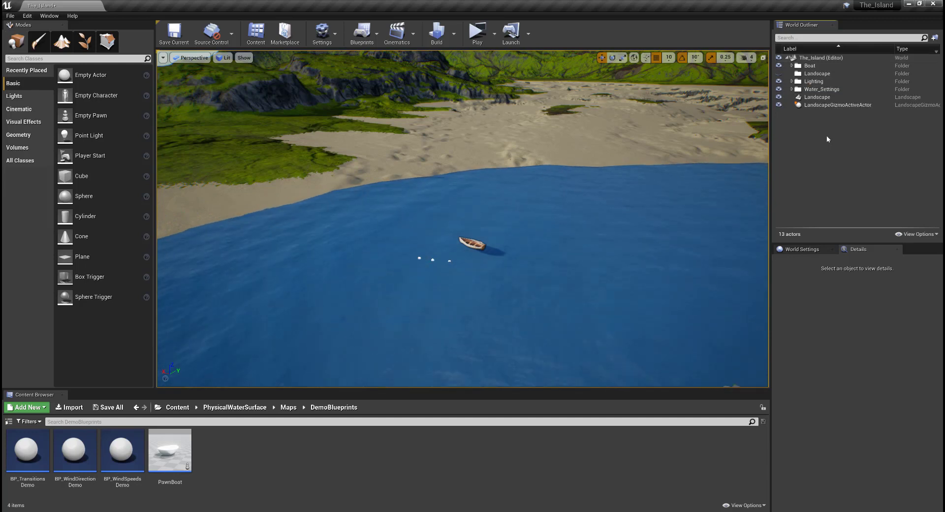
# - Move the Landscape and LandscapeGizmoActiveActor actors into the Landscape folder and collapse it
pyautogui.click(819, 104)
pyautogui.keyDown('ctrl'); pyautogui.click(817, 97); pyautogui.keyUp('ctrl')
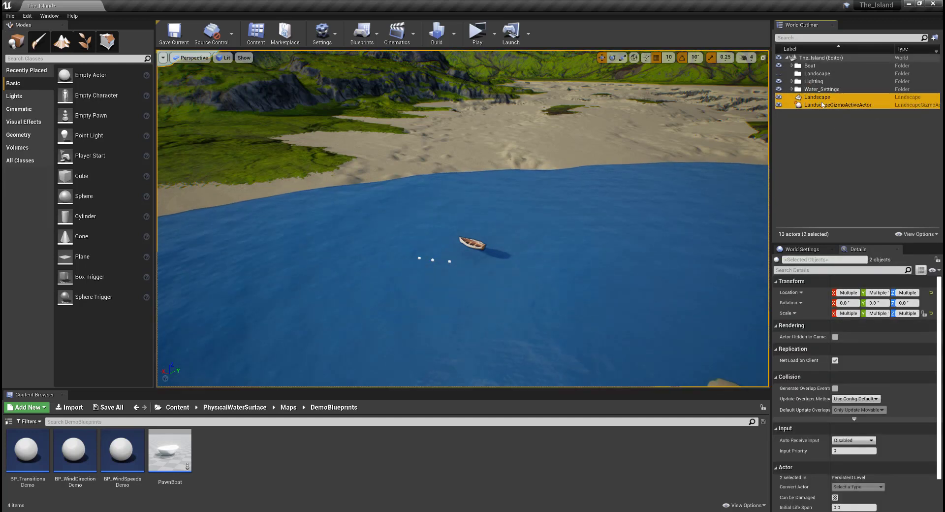
pyautogui.moveTo(818, 98); pyautogui.dragTo(822, 75)
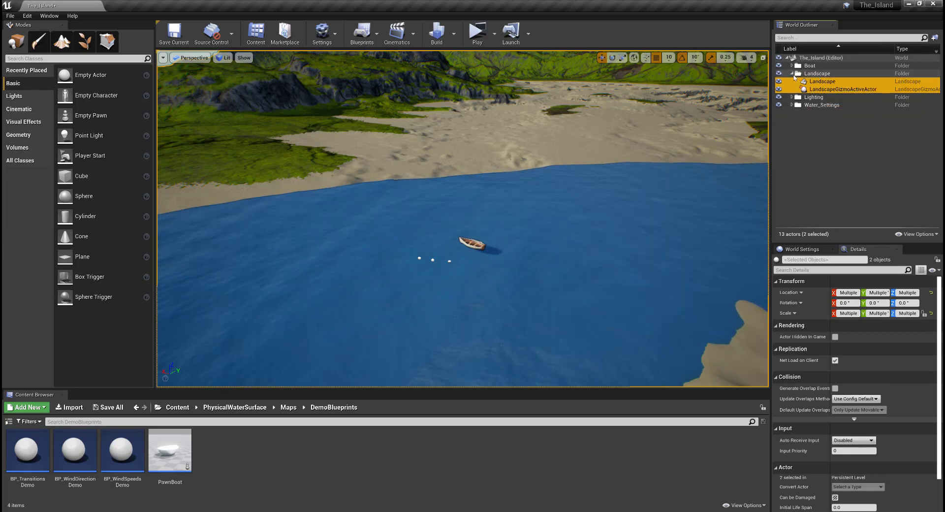
pyautogui.click(815, 110)
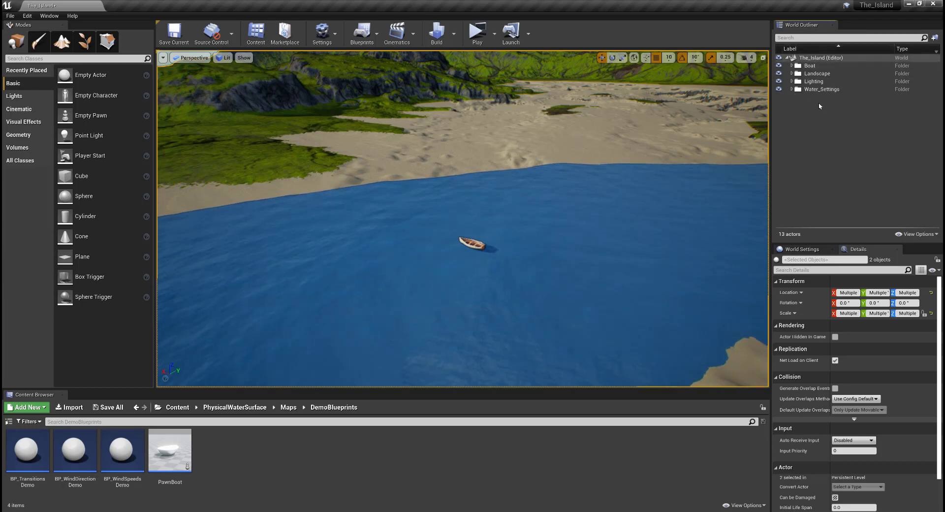
# - Show the root Content folder with smaller thumbnails and enlarge the Content Browser so that all asset folders fit
pyautogui.click(177, 407)
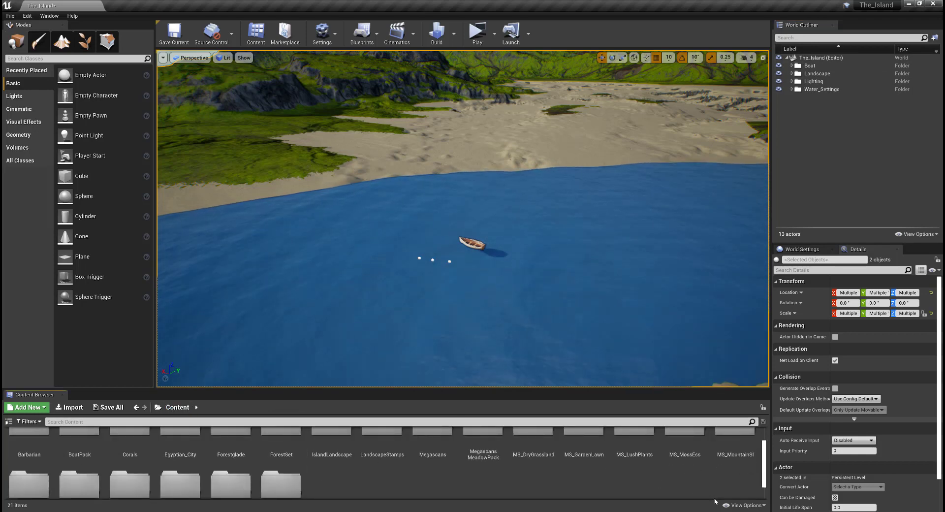
pyautogui.click(745, 504)
pyautogui.moveTo(746, 479); pyautogui.dragTo(643, 484)
pyautogui.click(592, 471)
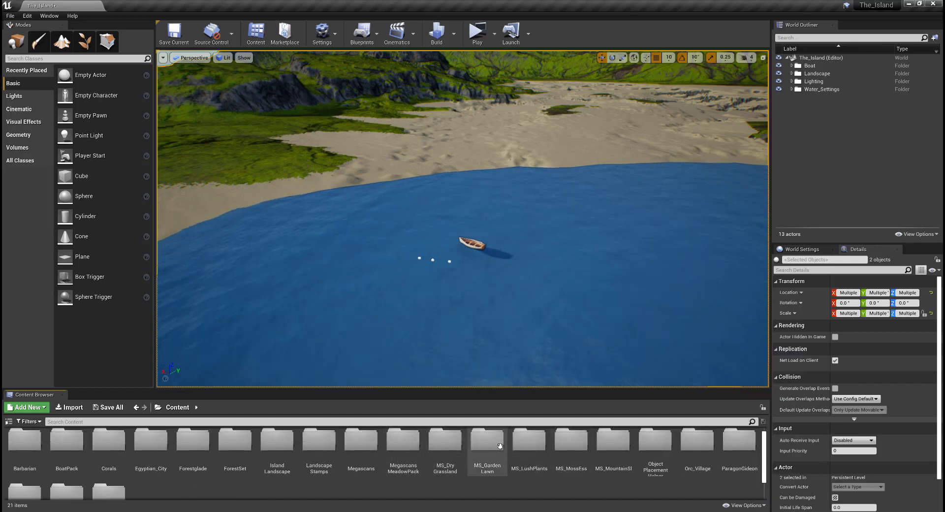
pyautogui.moveTo(462, 389); pyautogui.dragTo(457, 327)
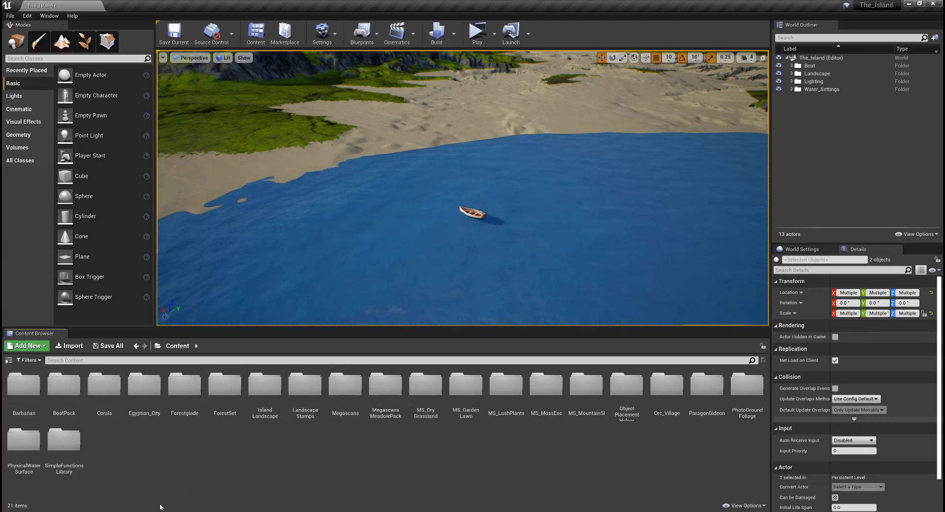
# - Switch to the Physical Water Surface wiki page and look up the section on hiding water inside of boats
pyautogui.moveTo(161, 511)
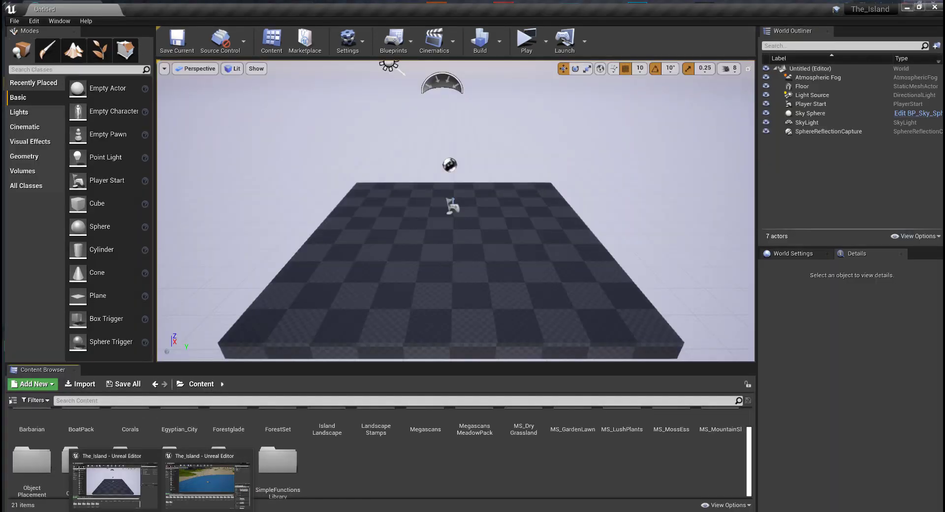
pyautogui.moveTo(98, 511)
pyautogui.click(136, 483)
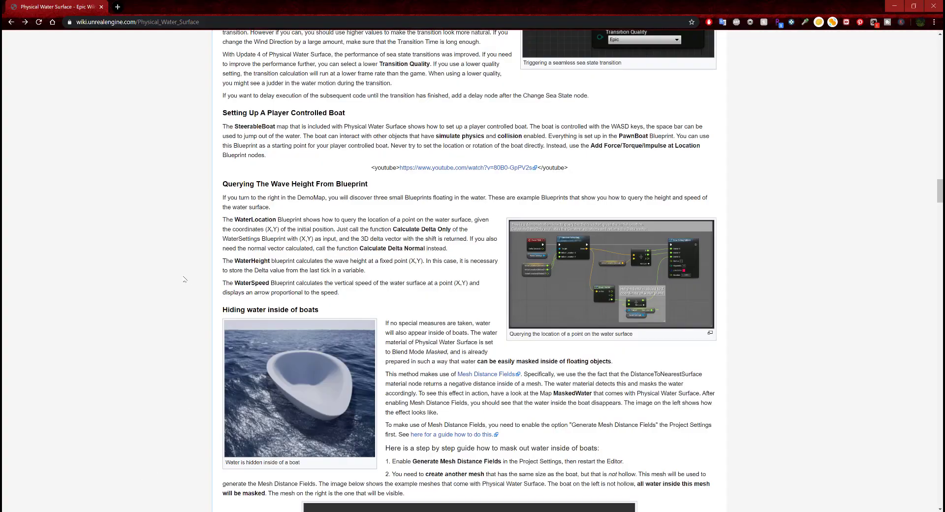
pyautogui.scroll(-3, 199, 293)
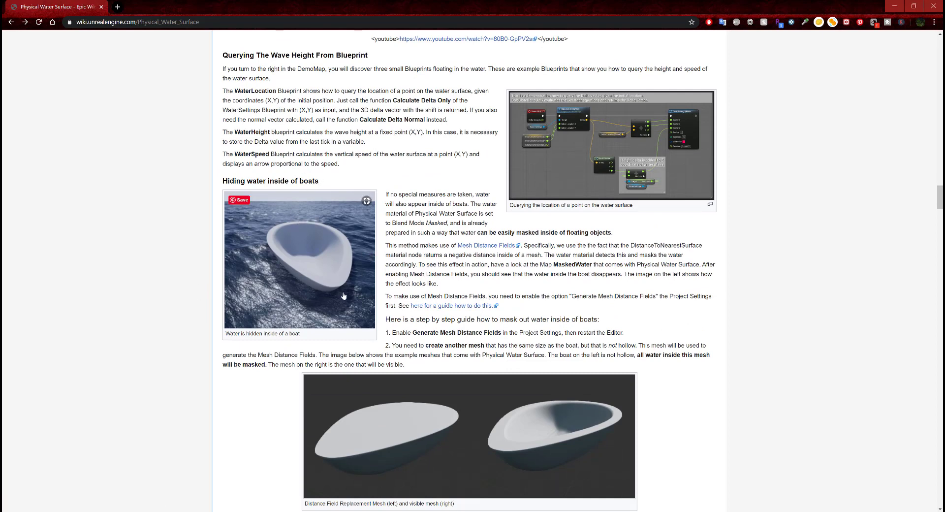
# - Return to The_Island level, select SM_WoodenBoat in the water and inspect its Buoyancy1 component settings
pyautogui.click(207, 480)
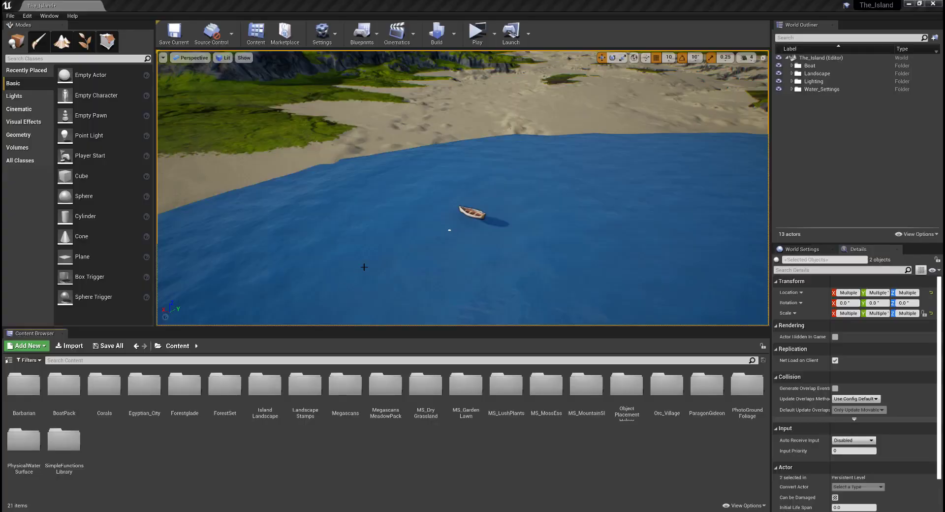
pyautogui.moveTo(449, 230)
pyautogui.mouseDown(button='right')
pyautogui.moveTo(403, 241)
pyautogui.moveTo(410, 182)
pyautogui.moveTo(429, 246)
pyautogui.moveTo(438, 236)
pyautogui.moveTo(440, 244)
pyautogui.mouseUp(button='right')
pyautogui.press('w')
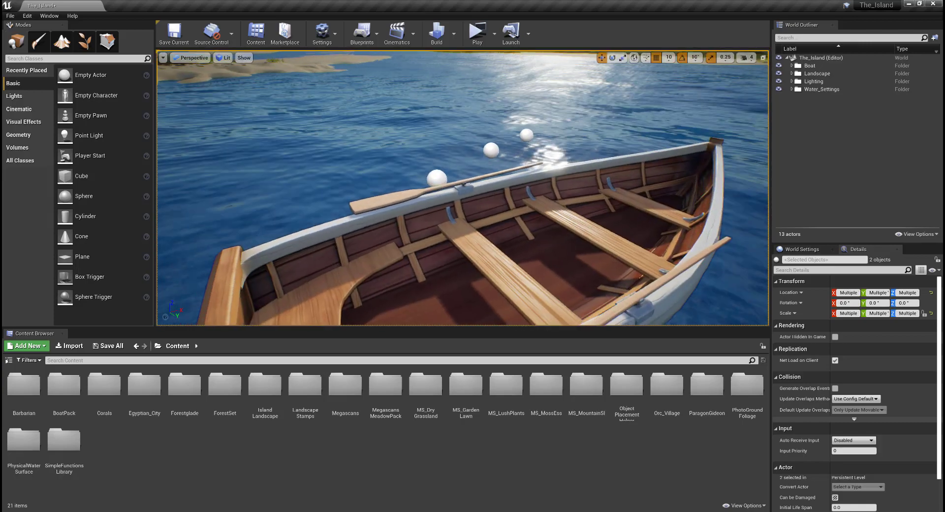
pyautogui.click(509, 214)
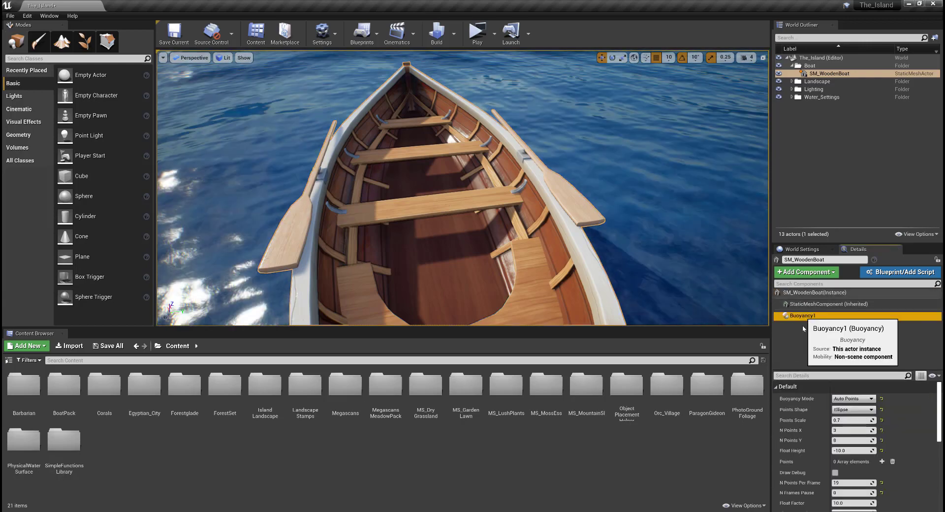
pyautogui.click(802, 316)
pyautogui.scroll(-3, 772, 408)
pyautogui.scroll(-6, 463, 187)
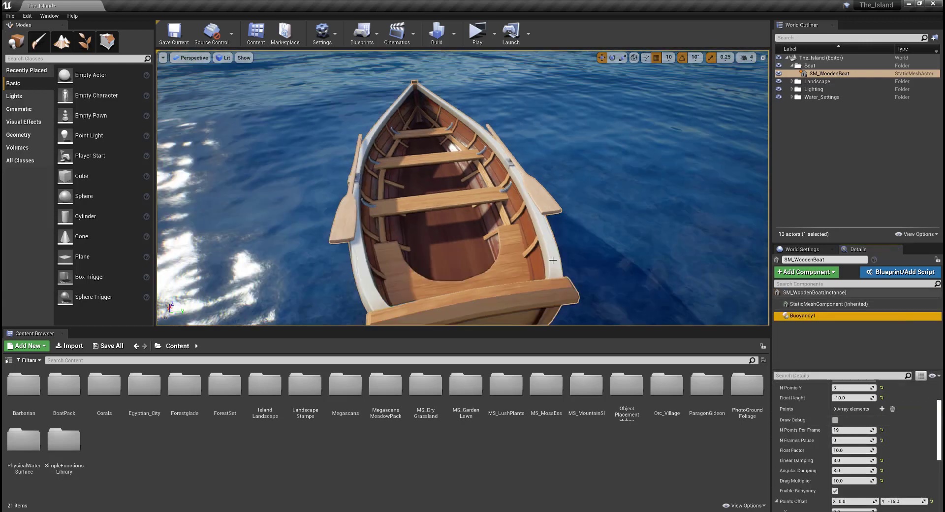
# - Examine the wooden boat's interior from several angles and survey the water along the island's shoreline
pyautogui.moveTo(463, 187); pyautogui.dragTo(591, 147, button='right')
pyautogui.press('f')
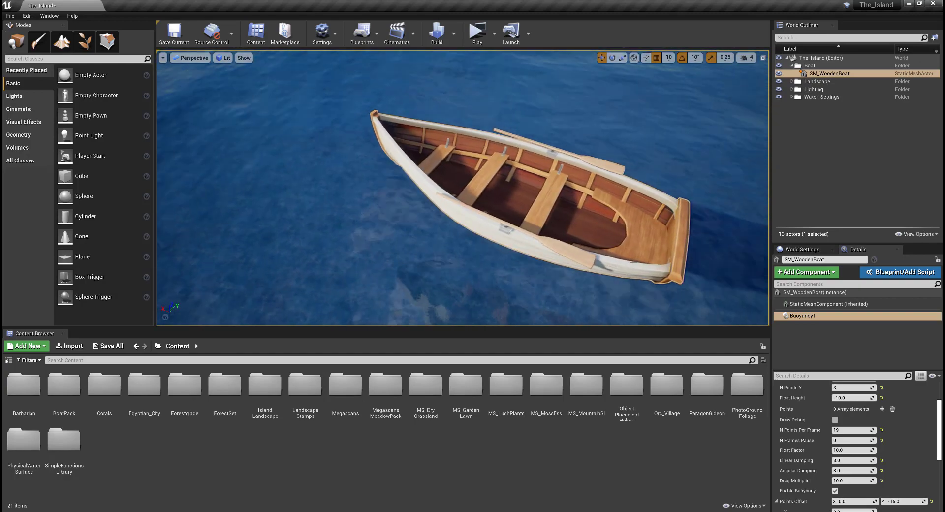
pyautogui.keyDown('alt'); pyautogui.moveTo(567, 222); pyautogui.dragTo(162, 172); pyautogui.keyUp('alt')
pyautogui.moveTo(463, 196); pyautogui.dragTo(246, 197, button='right')
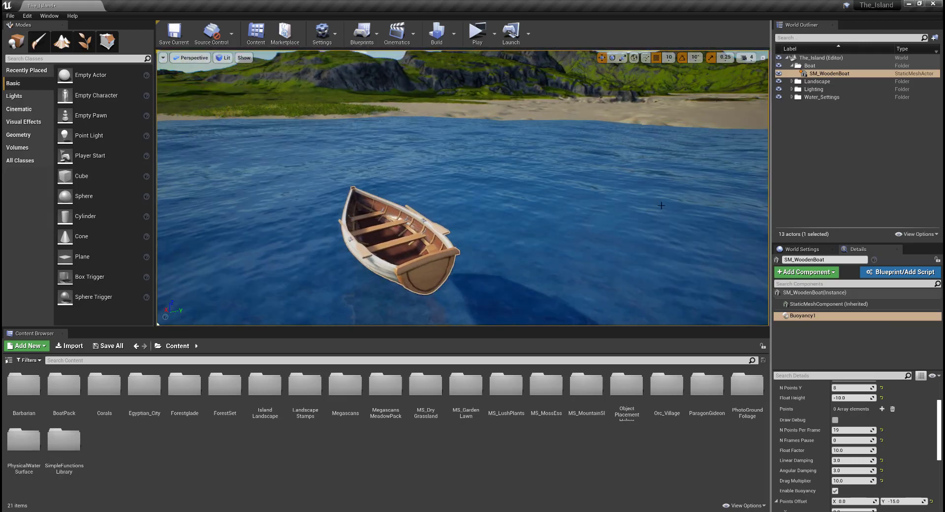
pyautogui.moveTo(521, 201); pyautogui.dragTo(456, 129, button='right')
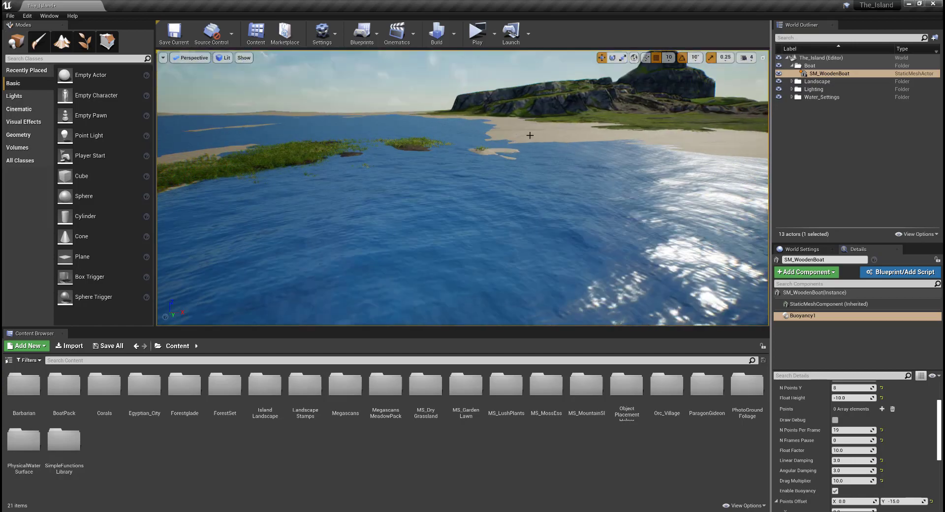
pyautogui.moveTo(570, 158); pyautogui.dragTo(714, 172, button='right')
pyautogui.moveTo(338, 126); pyautogui.dragTo(615, 101, button='right')
pyautogui.keyDown('alt'); pyautogui.moveTo(610, 173); pyautogui.dragTo(610, 175); pyautogui.keyUp('alt')
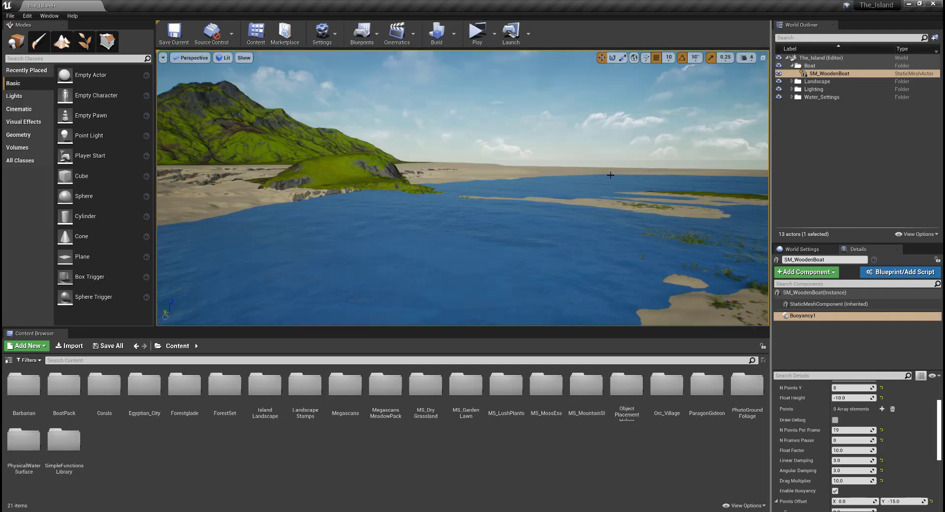
pyautogui.moveTo(582, 176); pyautogui.dragTo(354, 226, button='right')
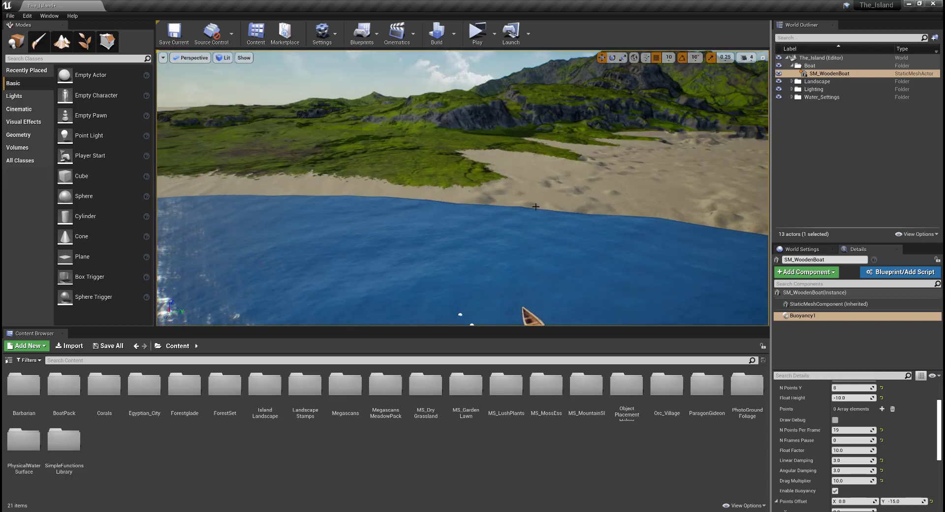
# - Switch to the wiki page and read the Mesh Distance Fields explanation for masking water inside boats
pyautogui.moveTo(98, 511)
pyautogui.click(143, 482)
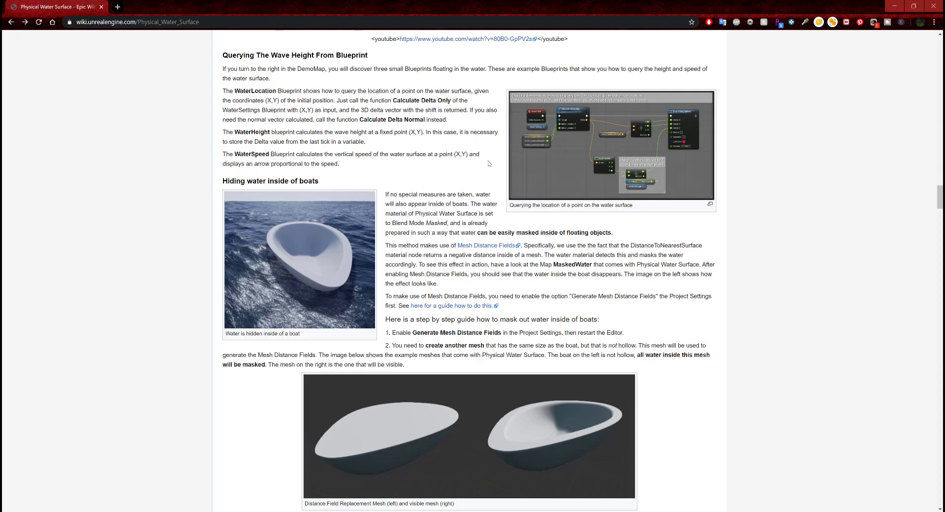
pyautogui.moveTo(422, 223); pyautogui.dragTo(448, 224)
pyautogui.click(698, 238)
pyautogui.moveTo(552, 264); pyautogui.dragTo(609, 271)
pyautogui.scroll(-1, 588, 282)
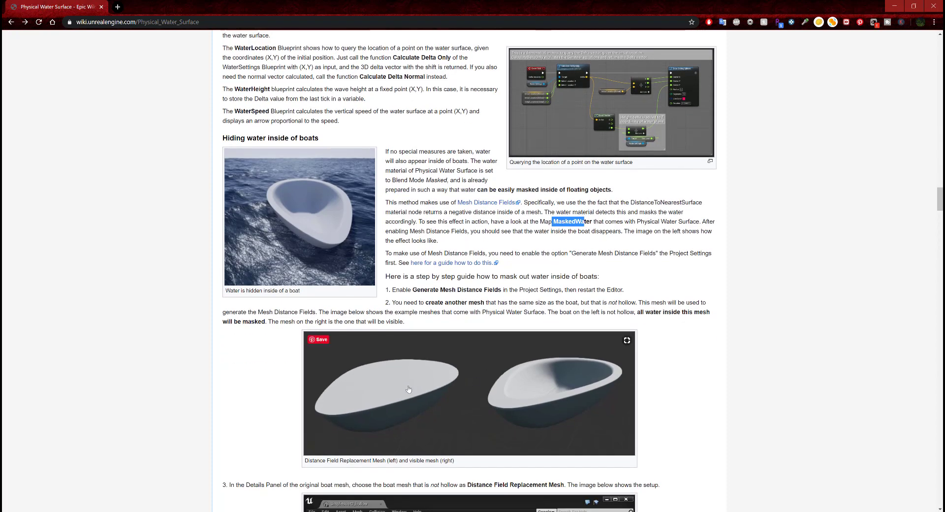
pyautogui.click(502, 242)
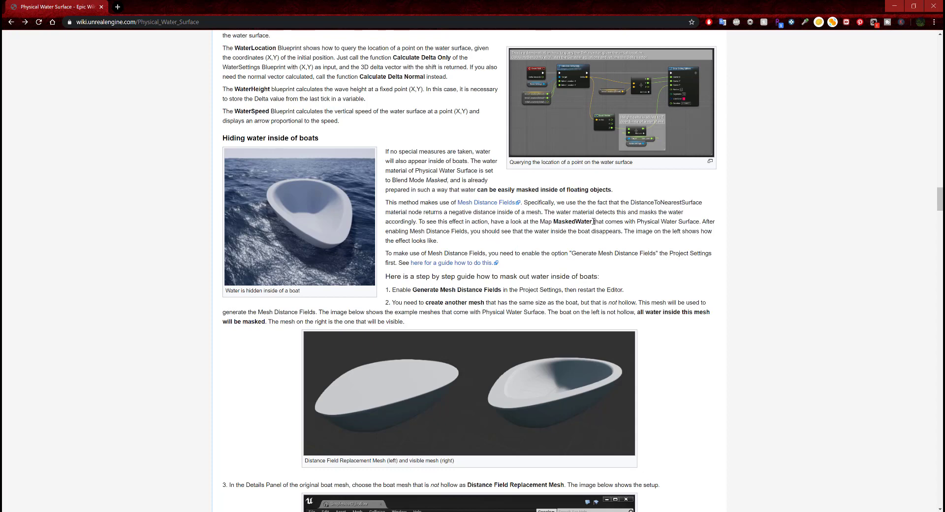
# - Copy the map name MaskedWater from the wiki page and search The_Island project's Content Browser for it
pyautogui.moveTo(592, 221); pyautogui.dragTo(555, 221)
pyautogui.hotkey('ctrl', 'c')
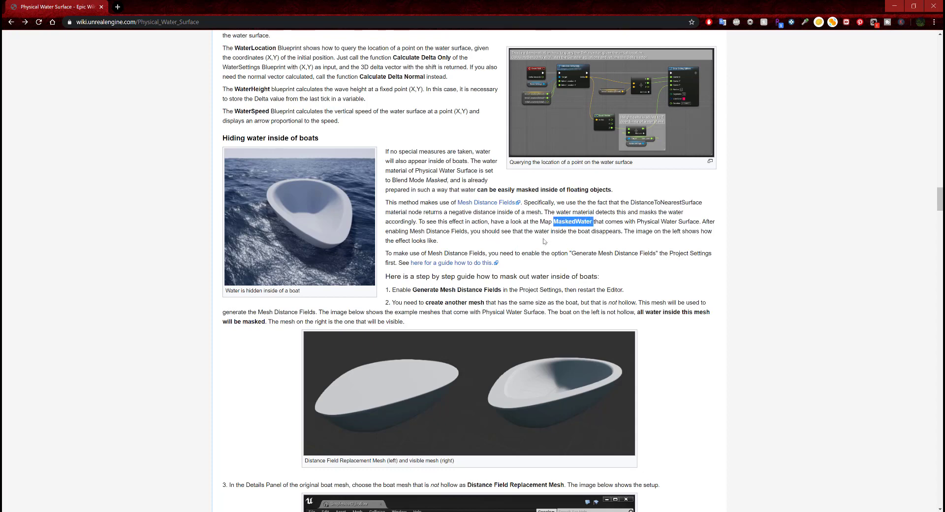
pyautogui.click(565, 246)
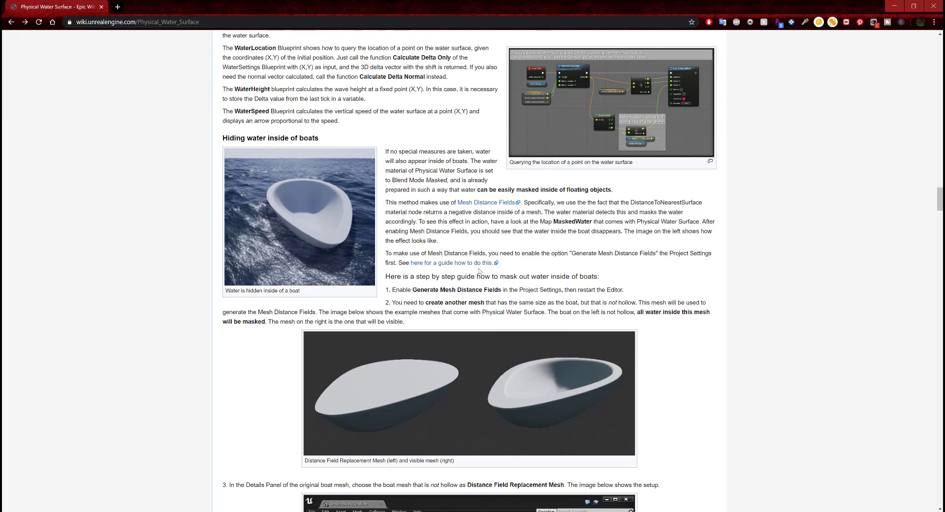
pyautogui.moveTo(501, 290); pyautogui.dragTo(413, 290)
pyautogui.click(533, 268)
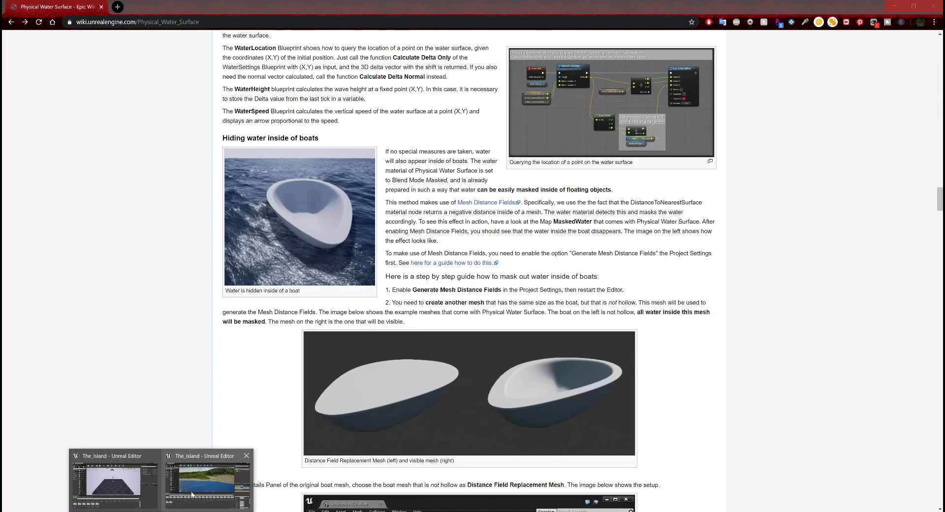
pyautogui.click(193, 495)
pyautogui.click(174, 361)
pyautogui.hotkey('ctrl', 'v')
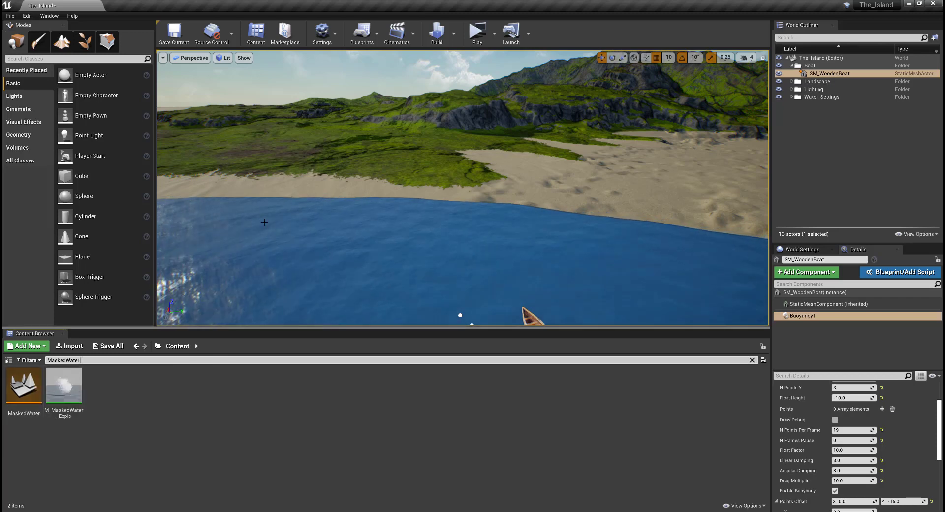
# - Save the current The_Island level
pyautogui.click(11, 15)
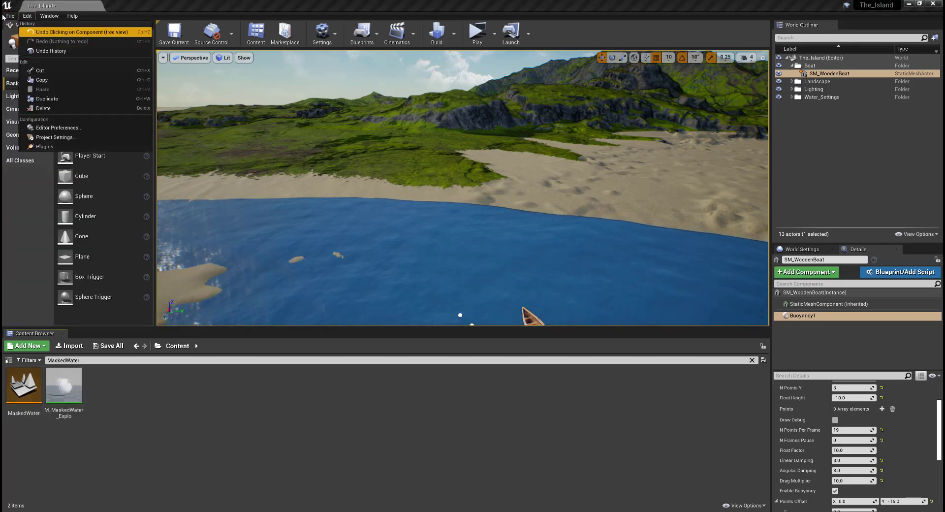
pyautogui.click(37, 53)
pyautogui.click(34, 51)
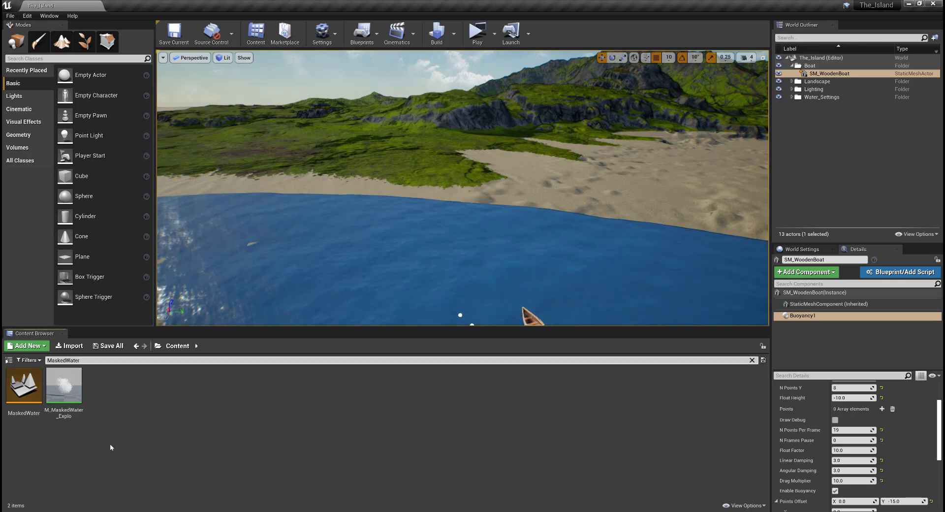
# - Open the MaskedWater level and enlarge the viewport by shrinking the Content Browser
pyautogui.doubleClick(27, 393)
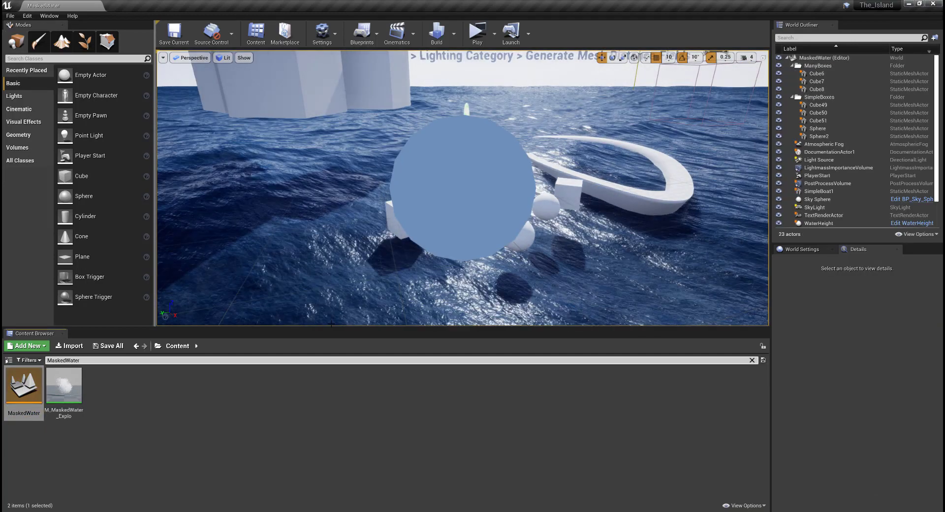
pyautogui.moveTo(331, 328); pyautogui.dragTo(321, 456)
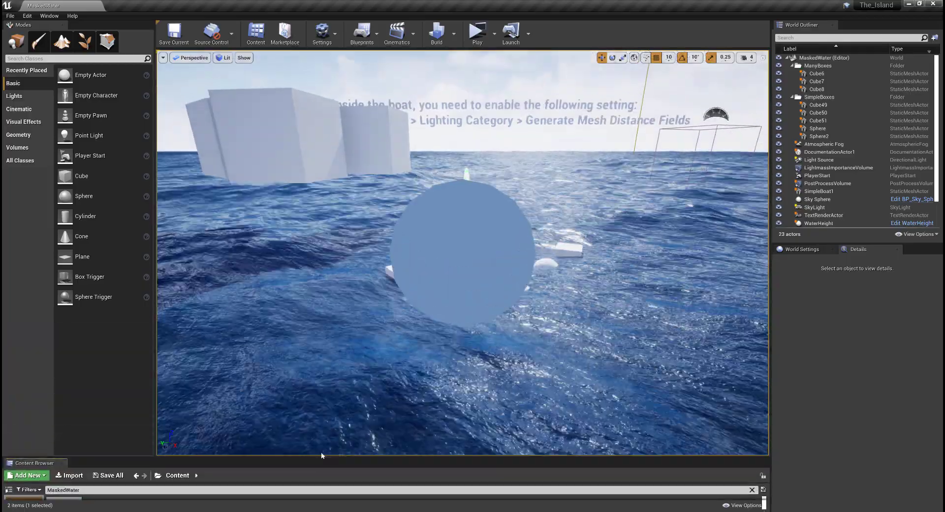
# - Fly through the MaskedWater level to examine the floating cubes and the instruction text above the water
pyautogui.moveTo(463, 252); pyautogui.dragTo(662, 271, button='right')
pyautogui.press('w')
pyautogui.moveTo(463, 252); pyautogui.dragTo(261, 210, button='right')
pyautogui.press('w')
pyautogui.press('s')
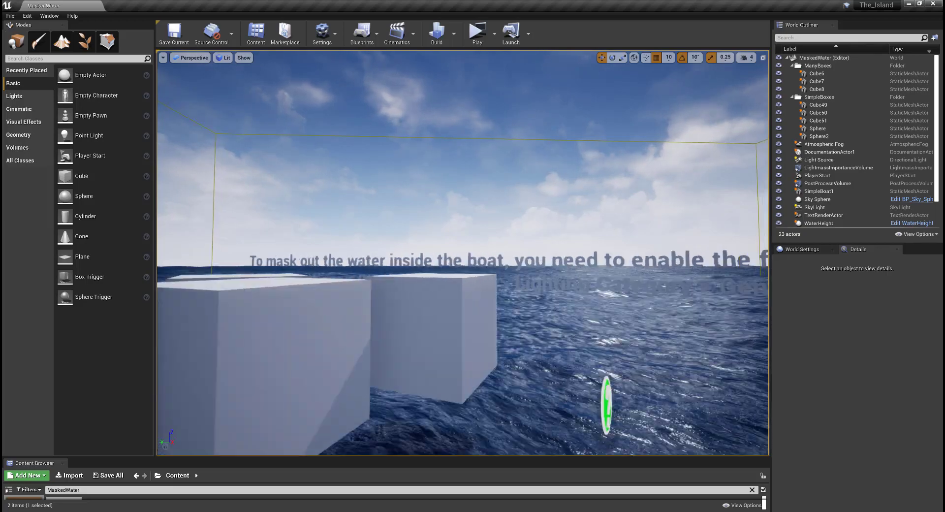
pyautogui.moveTo(463, 252)
pyautogui.mouseDown(button='right')
pyautogui.moveTo(487, 257)
pyautogui.moveTo(471, 262)
pyautogui.mouseUp(button='right')
pyautogui.press('a')
pyautogui.press('a')
pyautogui.moveTo(292, 385); pyautogui.dragTo(292, 385, button='right')
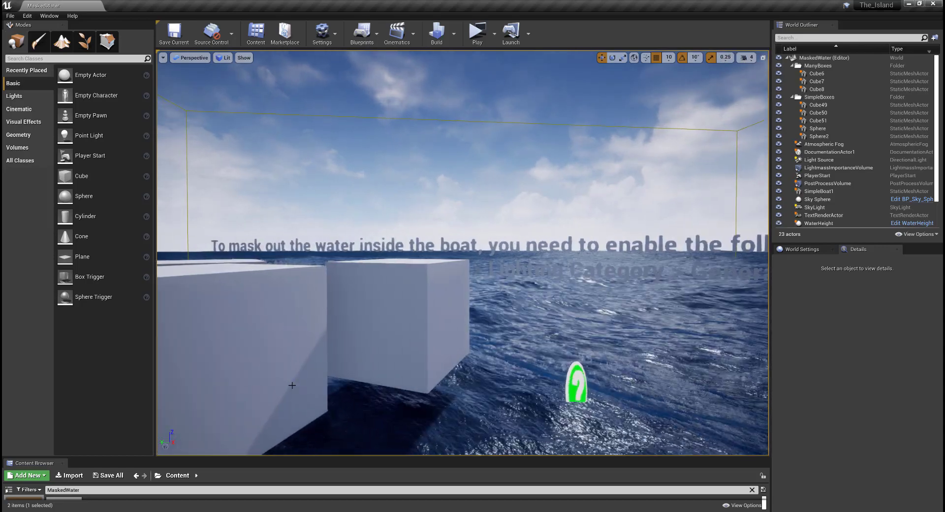
# - Select the three large cubes Cube6, Cube7 and Cube8 and lower them onto the water surface
pyautogui.click(399, 325)
pyautogui.moveTo(398, 324); pyautogui.dragTo(379, 394, button='right')
pyautogui.press('s')
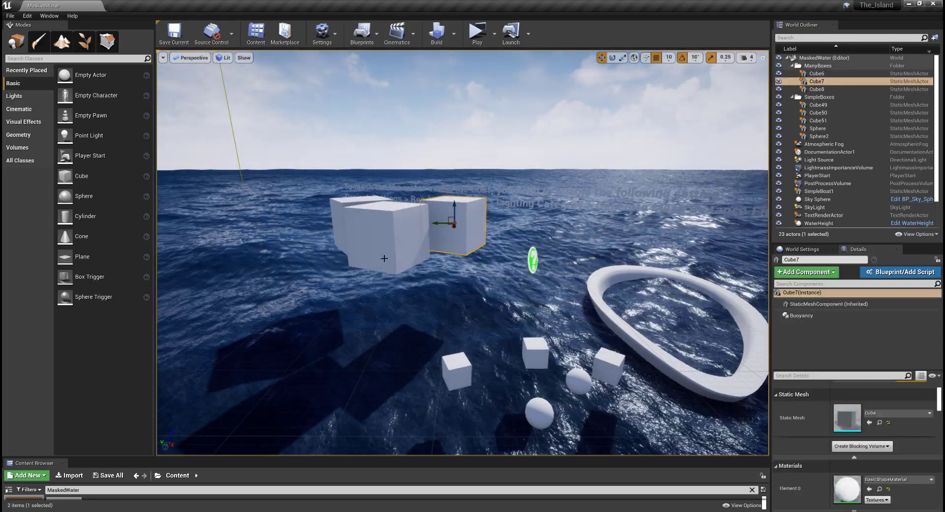
pyautogui.keyDown('ctrl'); pyautogui.click(391, 244); pyautogui.keyUp('ctrl')
pyautogui.keyDown('ctrl'); pyautogui.click(360, 199); pyautogui.keyUp('ctrl')
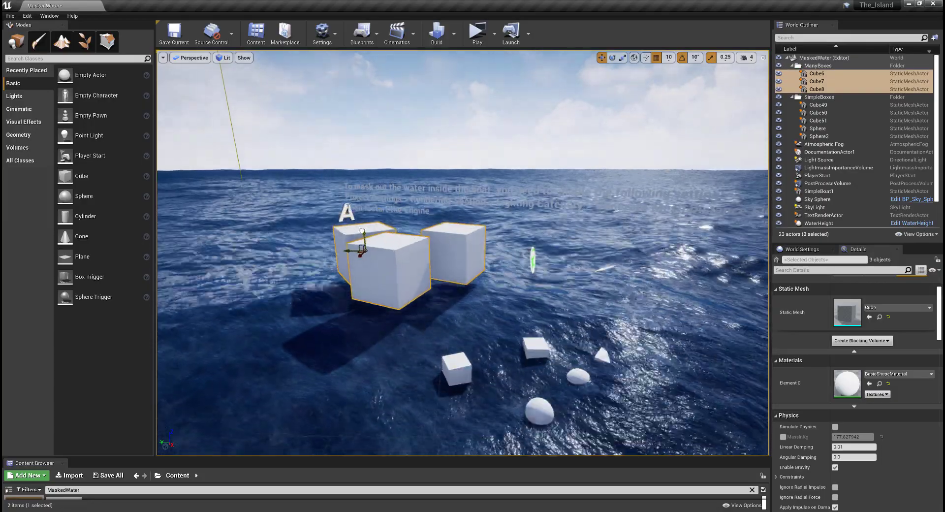
# - Examine the water masking instruction text and the simple boat floating in the MaskedWater level
pyautogui.press('w')
pyautogui.moveTo(463, 253); pyautogui.dragTo(453, 226, button='right')
pyautogui.moveTo(463, 253); pyautogui.dragTo(674, 256, button='right')
pyautogui.press('d')
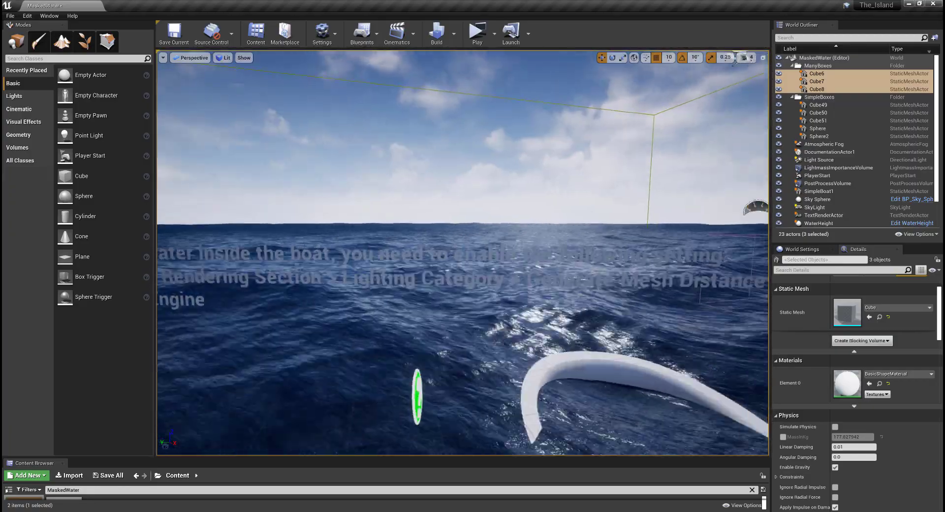
pyautogui.press('a')
pyautogui.press('d')
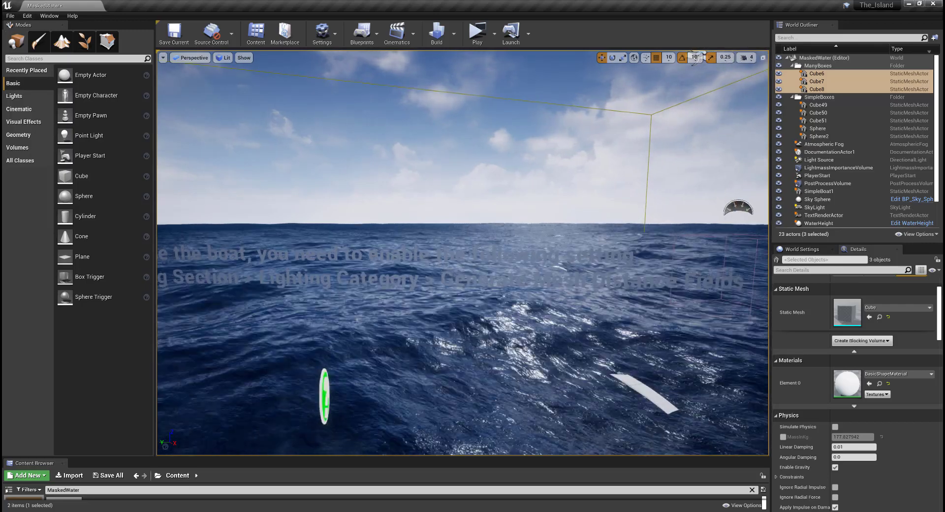
pyautogui.press('d')
pyautogui.press('d')
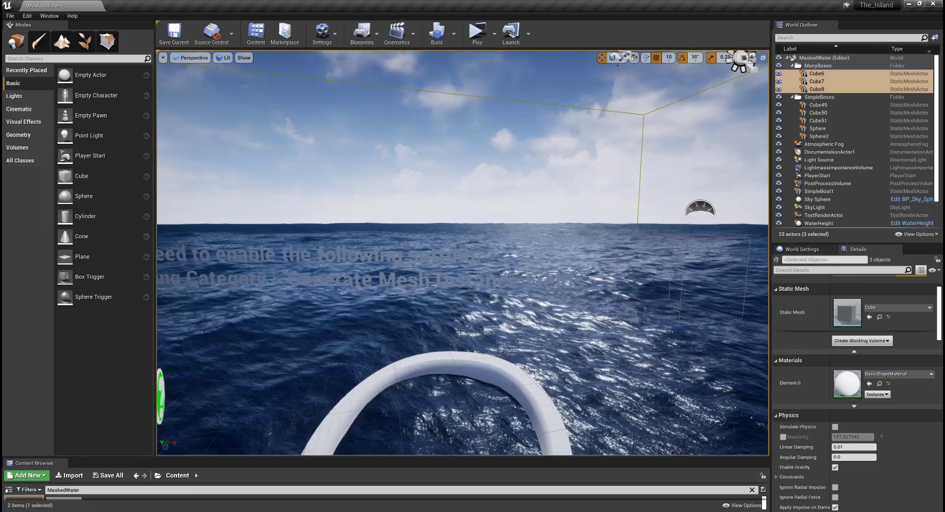
pyautogui.press('a')
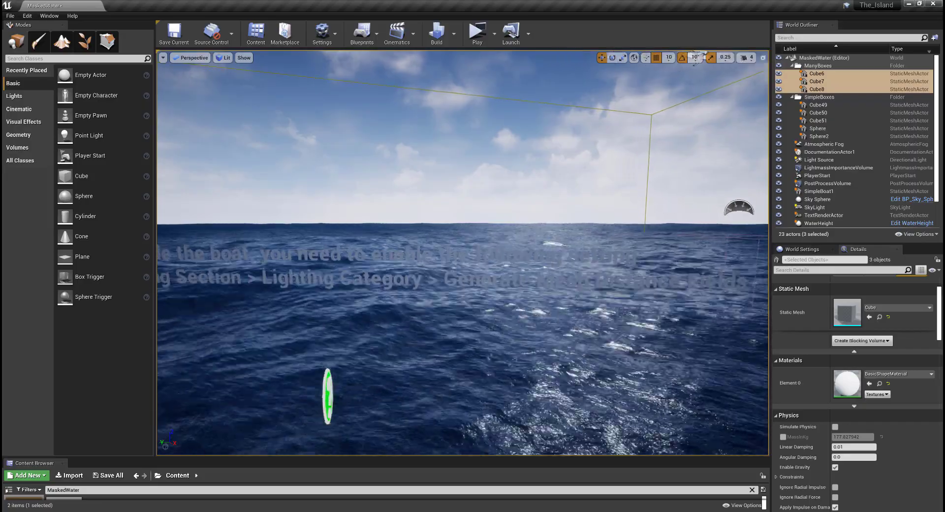
pyautogui.press('d')
pyautogui.press('a')
pyautogui.press('a')
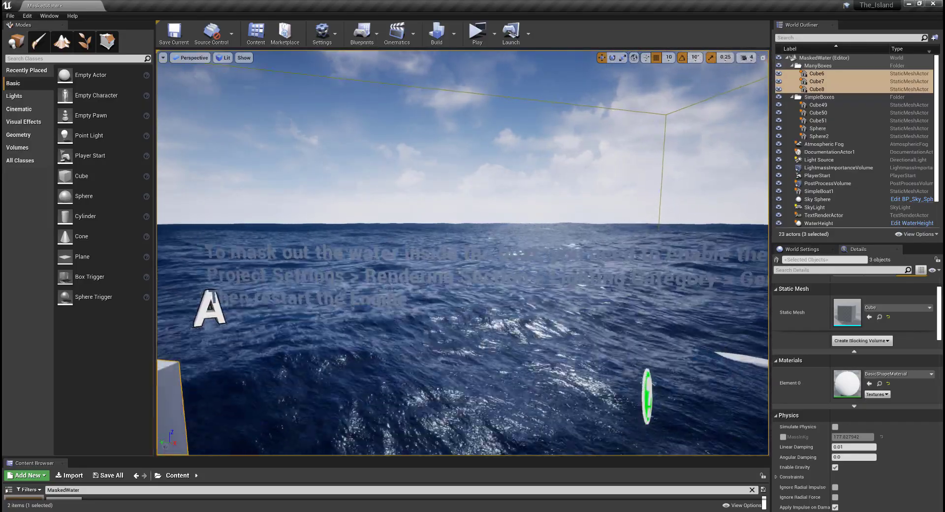
pyautogui.press('d')
pyautogui.moveTo(533, 245); pyautogui.dragTo(389, 232, button='right')
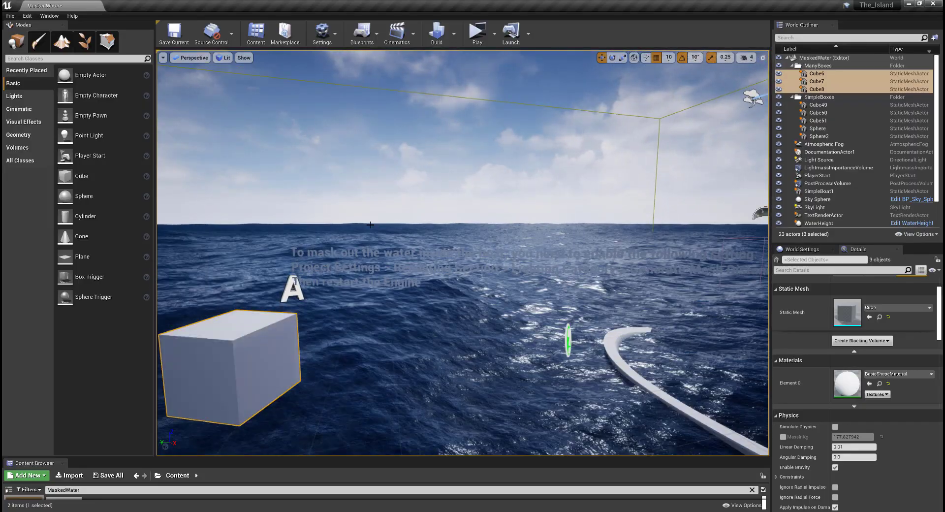
# - Open the Project Settings and move the window below the water masking instruction text in the level
pyautogui.click(10, 15)
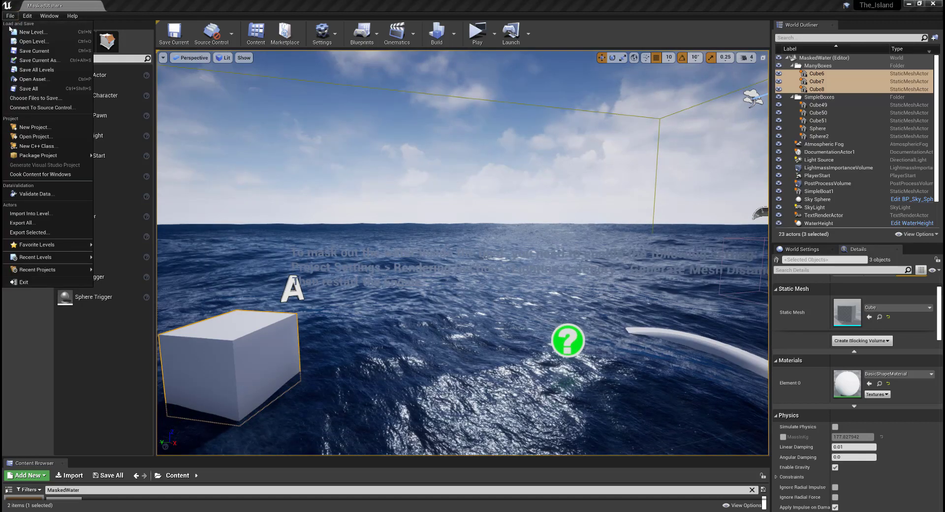
pyautogui.click(27, 16)
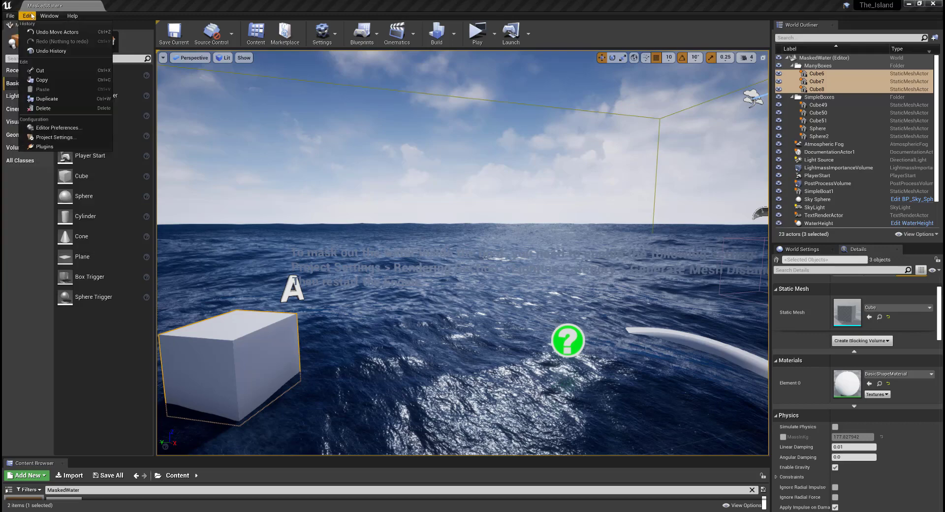
pyautogui.click(65, 138)
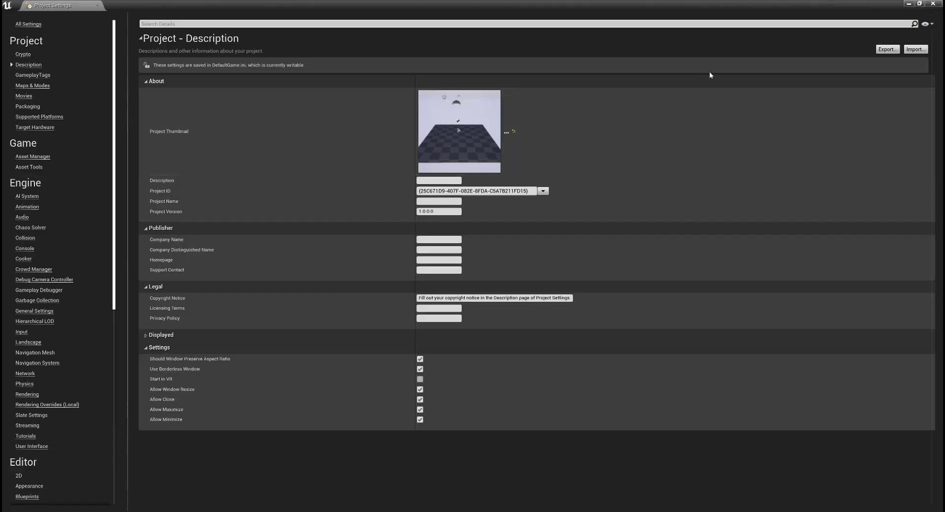
pyautogui.moveTo(864, 17); pyautogui.dragTo(524, 337)
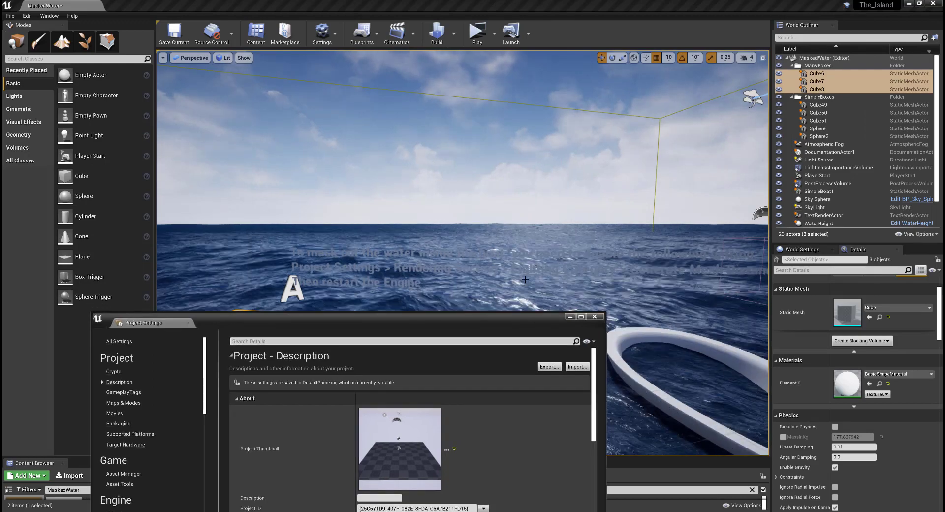
pyautogui.press('d')
pyautogui.moveTo(462, 197); pyautogui.dragTo(521, 202, button='right')
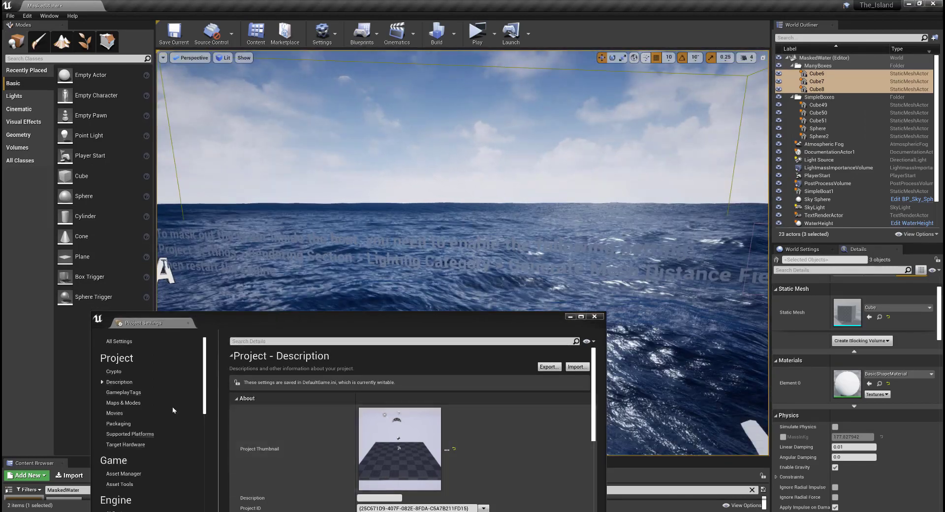
# - Search the project settings for "generate mesh", following the masking instruction shown in the level
pyautogui.scroll(-5, 166, 407)
pyautogui.scroll(-5, 165, 409)
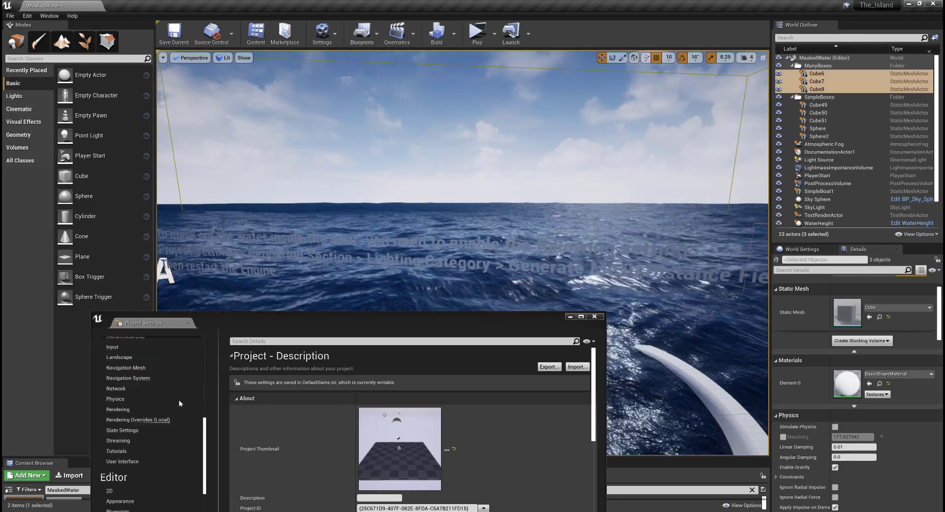
pyautogui.press('d')
pyautogui.moveTo(432, 285)
pyautogui.mouseDown(button='right')
pyautogui.moveTo(468, 285)
pyautogui.moveTo(335, 285)
pyautogui.moveTo(462, 297)
pyautogui.moveTo(488, 280)
pyautogui.mouseUp(button='right')
pyautogui.press('a')
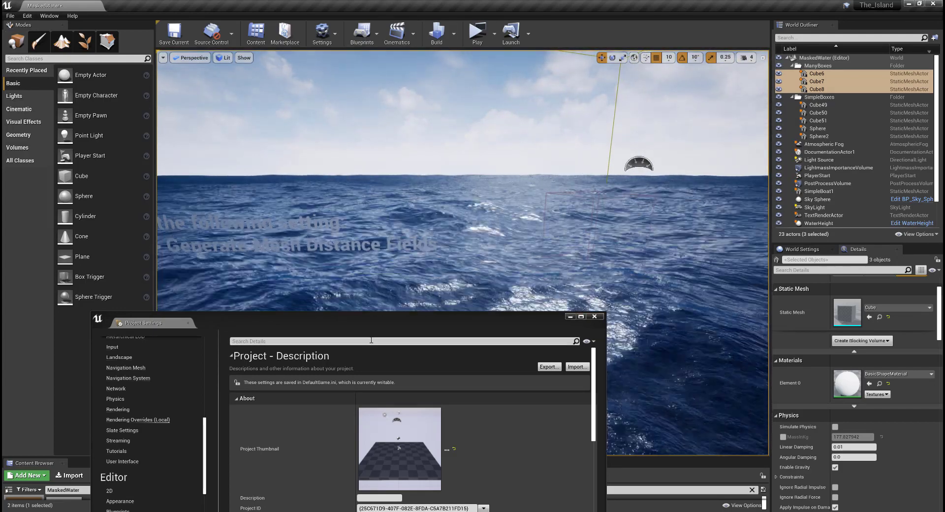
pyautogui.click(372, 341)
pyautogui.write('g')
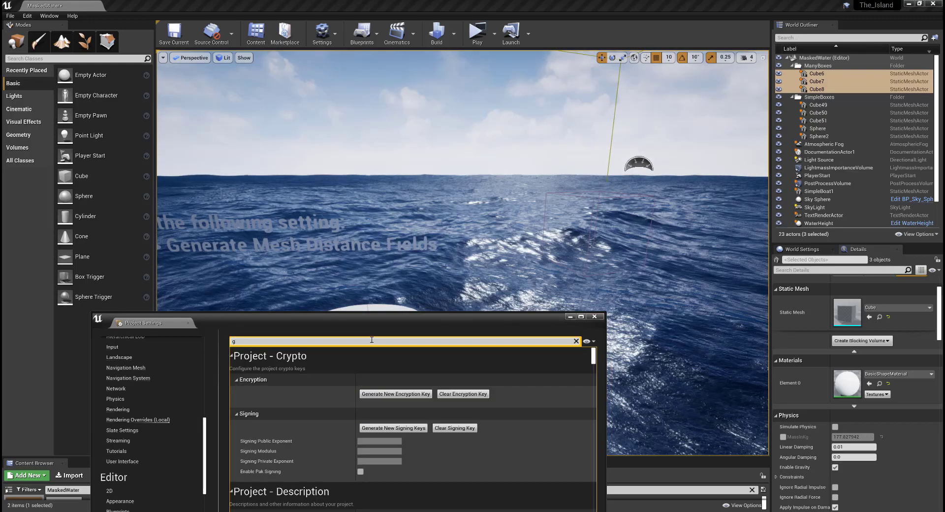
pyautogui.write('enera')
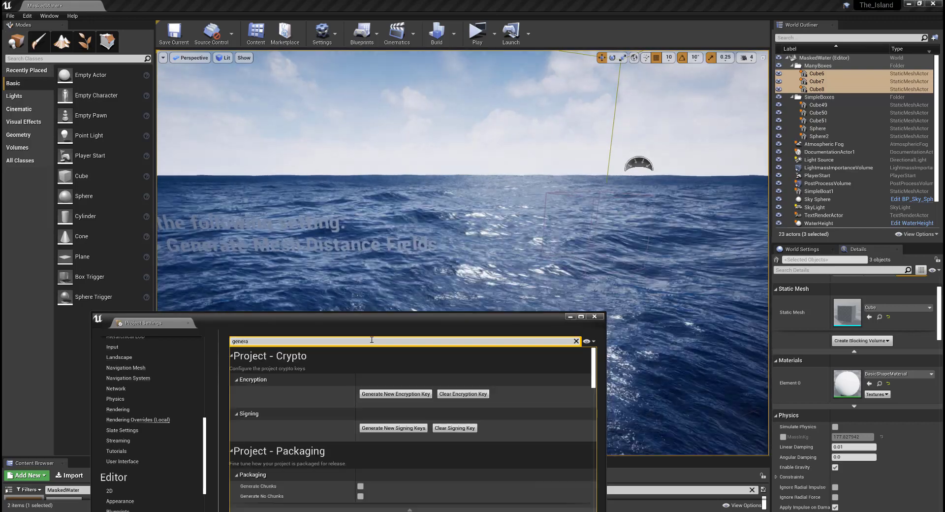
pyautogui.write('te mesh')
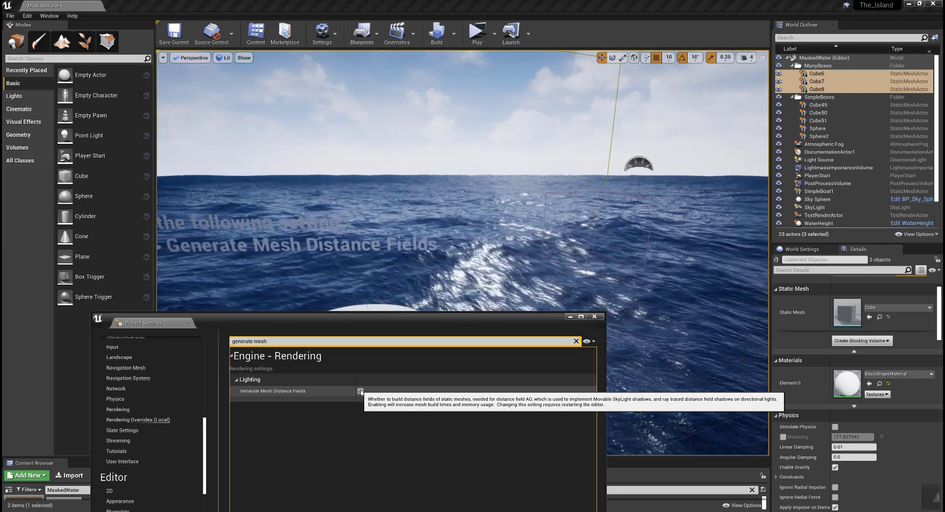
# - Enable Generate Mesh Distance Fields and restart the editor, saving the MaskedWater level
pyautogui.click(361, 391)
pyautogui.moveTo(344, 318); pyautogui.dragTo(340, 267)
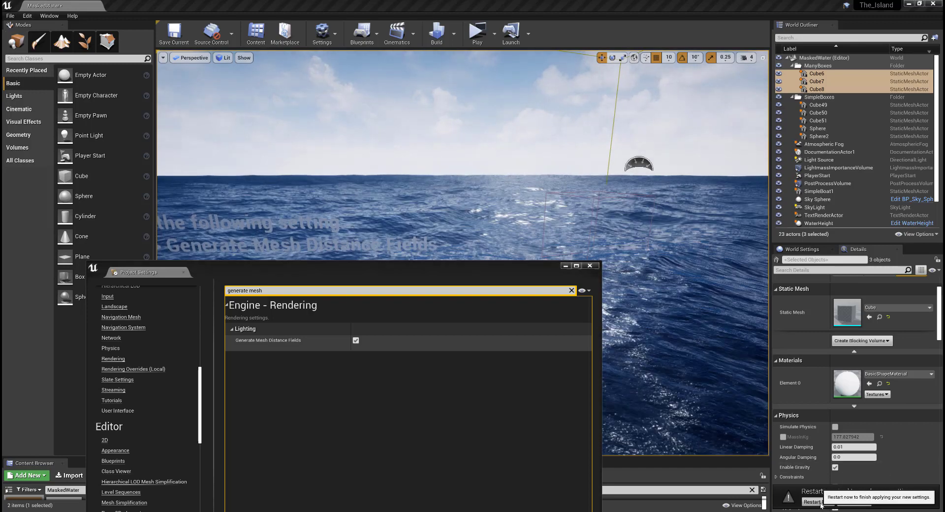
pyautogui.click(820, 503)
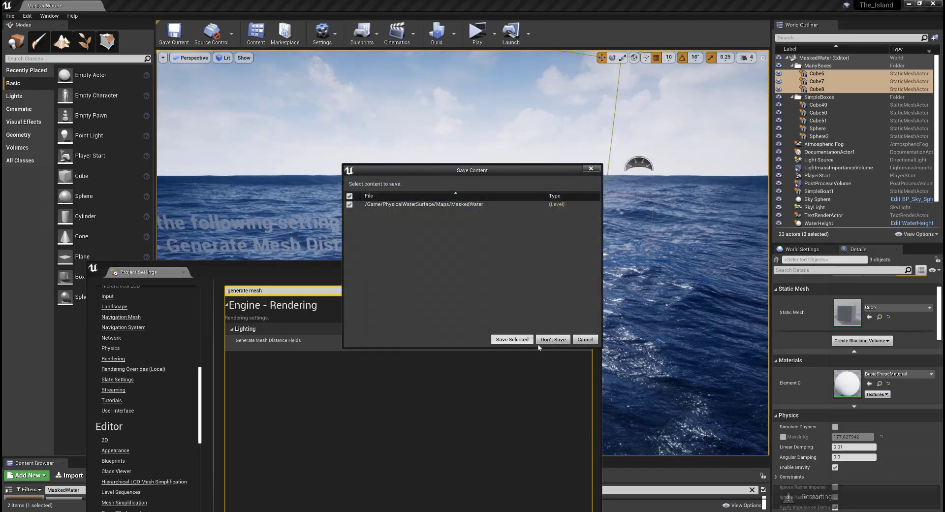
pyautogui.click(512, 340)
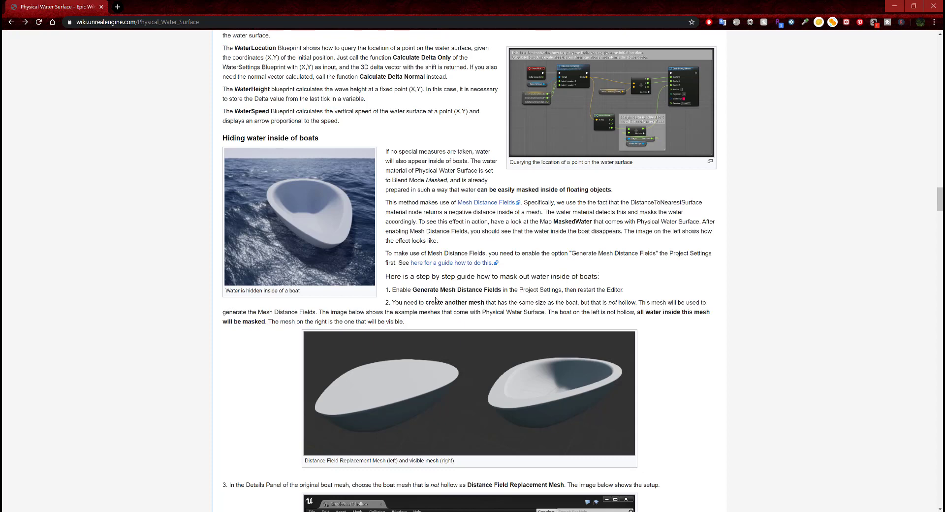
# - Read the wiki's step-by-step guide on masking water inside boats, from enabling Mesh Distance Fields to visualizing them
pyautogui.moveTo(503, 290); pyautogui.dragTo(471, 290)
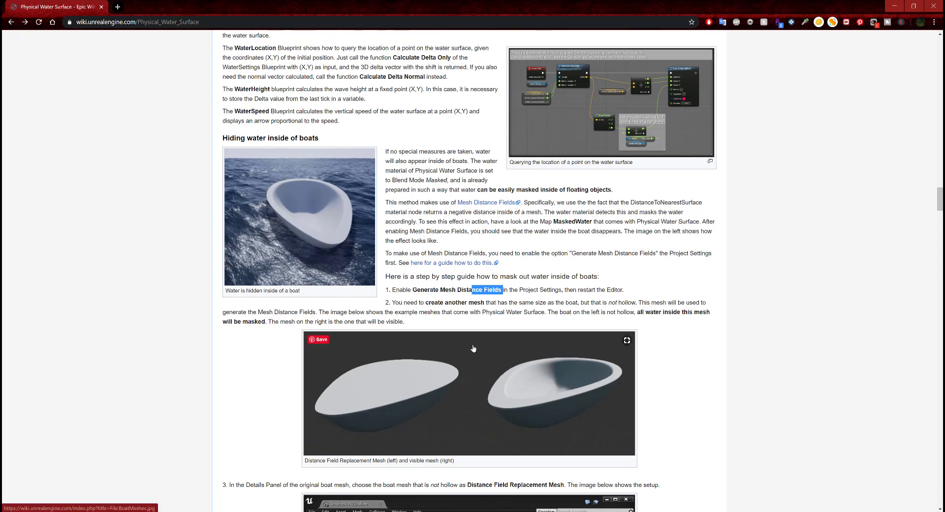
pyautogui.scroll(-2, 569, 333)
pyautogui.scroll(-3, 439, 318)
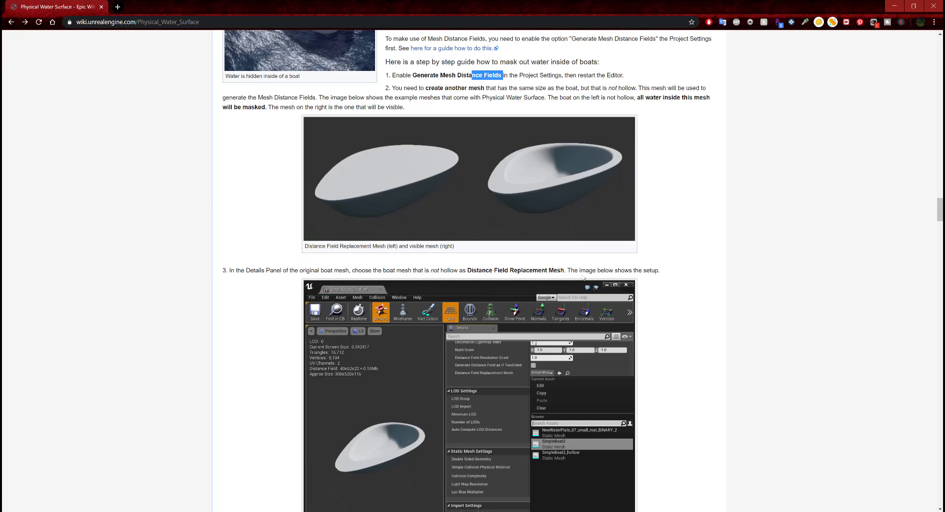
pyautogui.scroll(-3, 662, 275)
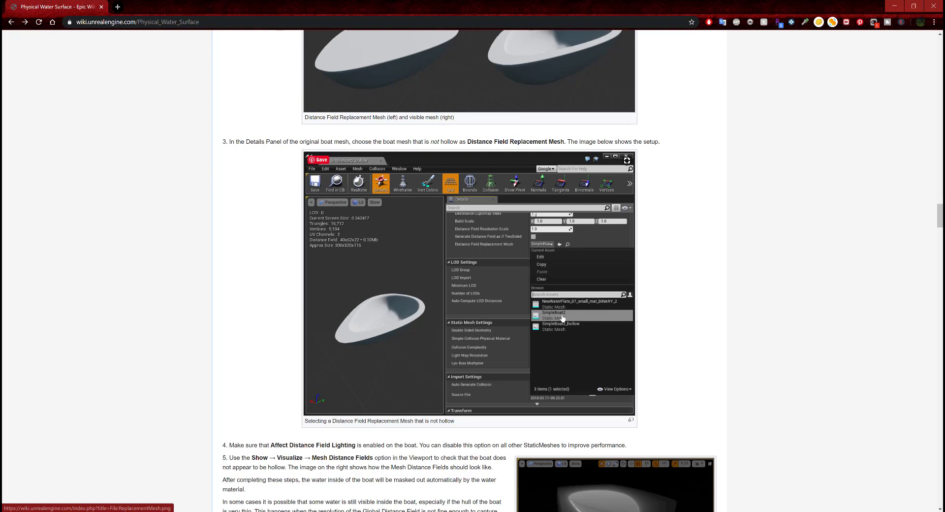
pyautogui.scroll(-3, 566, 316)
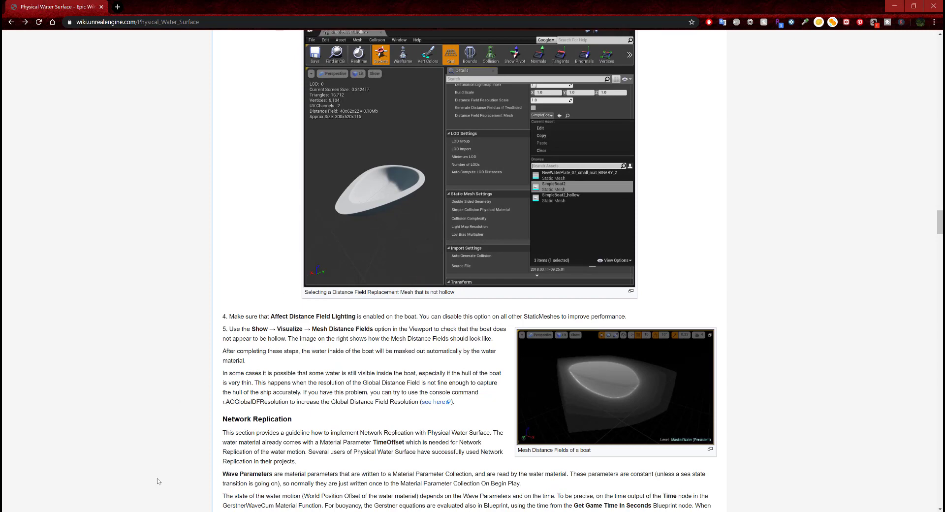
# - Switch back to Unreal Editor, close the Project Settings window and enlarge the Content Browser
pyautogui.click(161, 511)
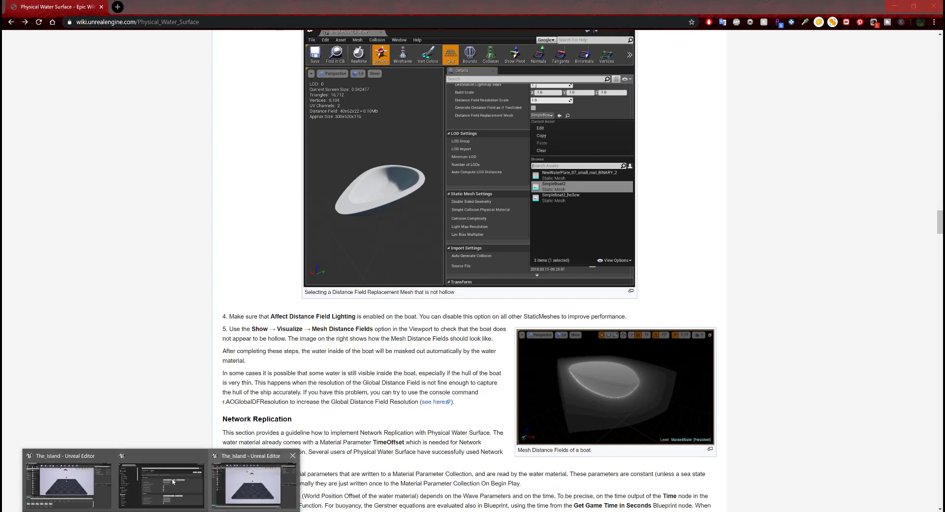
pyautogui.click(173, 481)
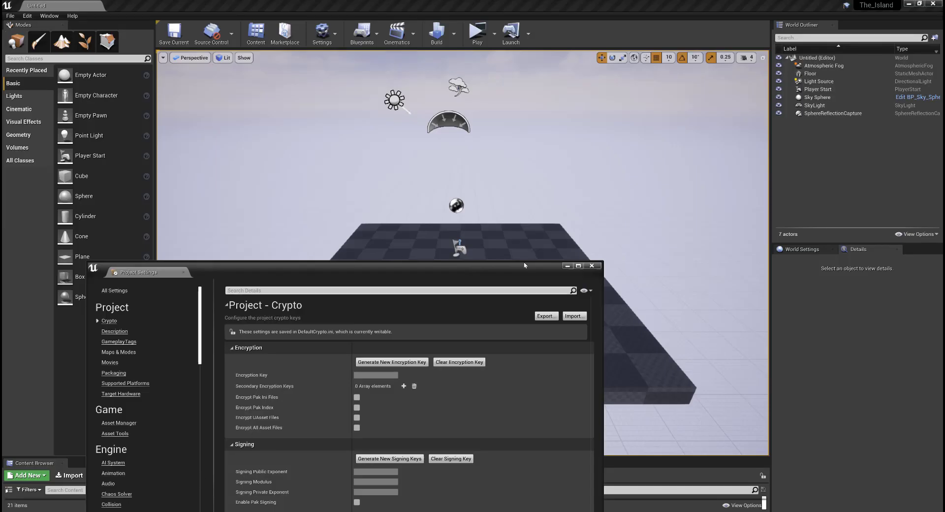
pyautogui.click(592, 266)
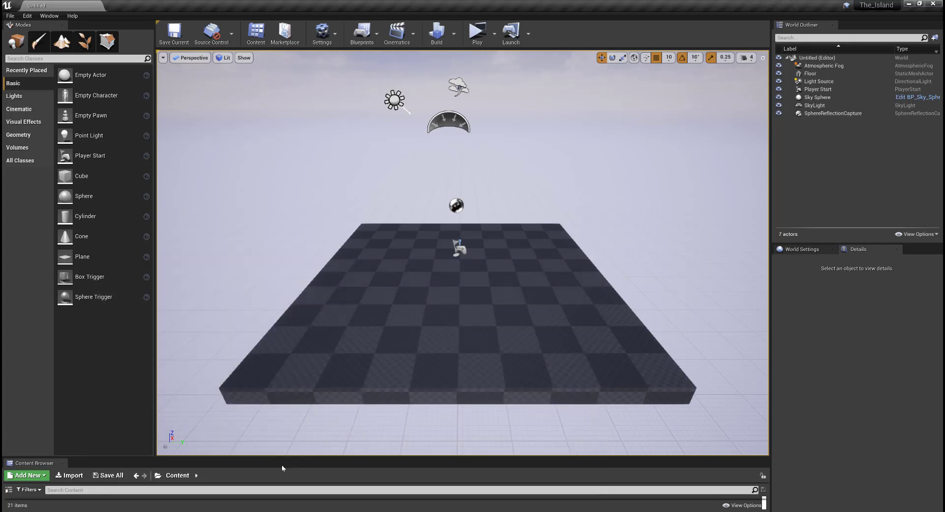
pyautogui.moveTo(283, 457); pyautogui.dragTo(296, 257)
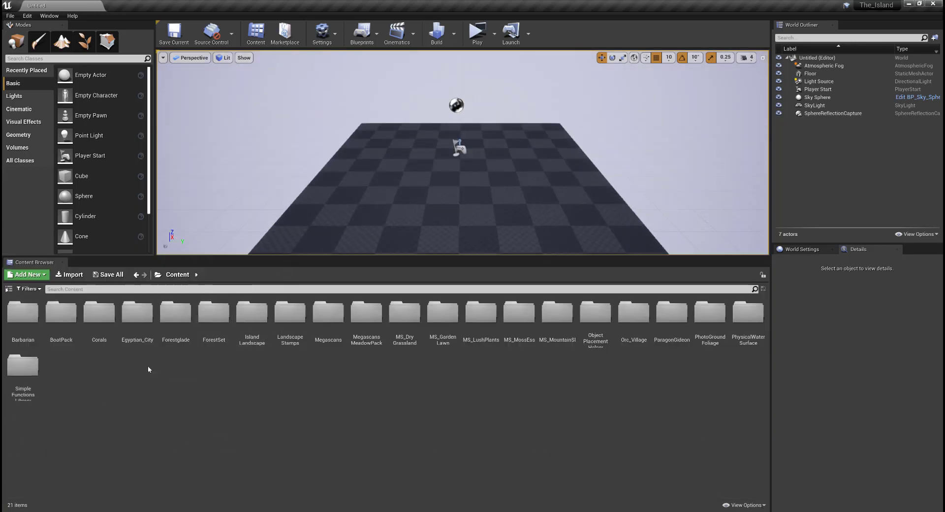
# - Switch to the Physical Water Surface wiki page and copy the map name MaskedWater from the boat section
pyautogui.click(143, 487)
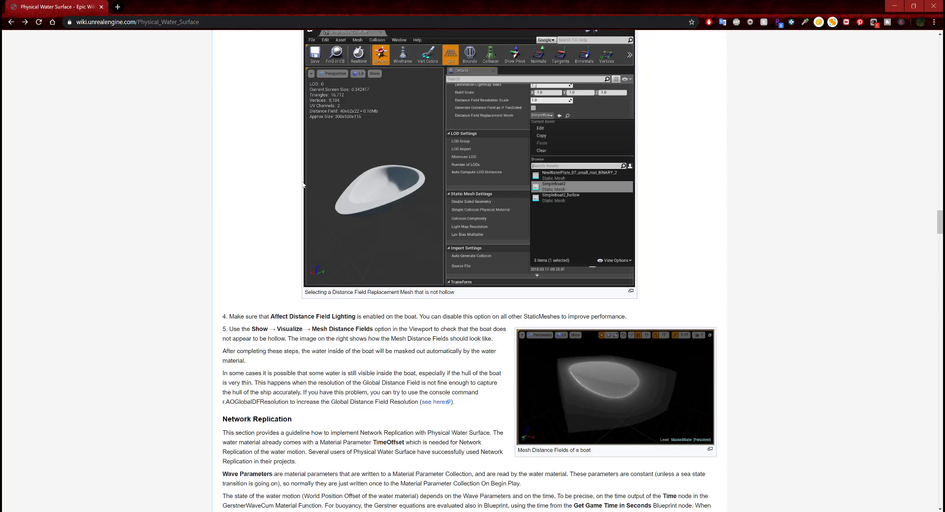
pyautogui.scroll(4, 426, 226)
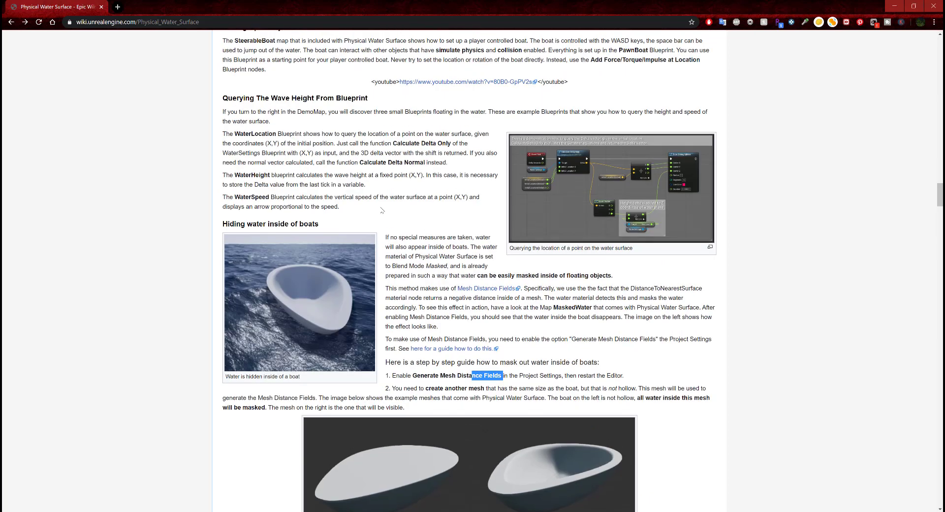
pyautogui.moveTo(592, 307); pyautogui.dragTo(553, 308)
pyautogui.hotkey('ctrl', 'c')
# - Switch back to Unreal Editor, search the content for "masked water" and open the MaskedWater level
pyautogui.click(161, 511)
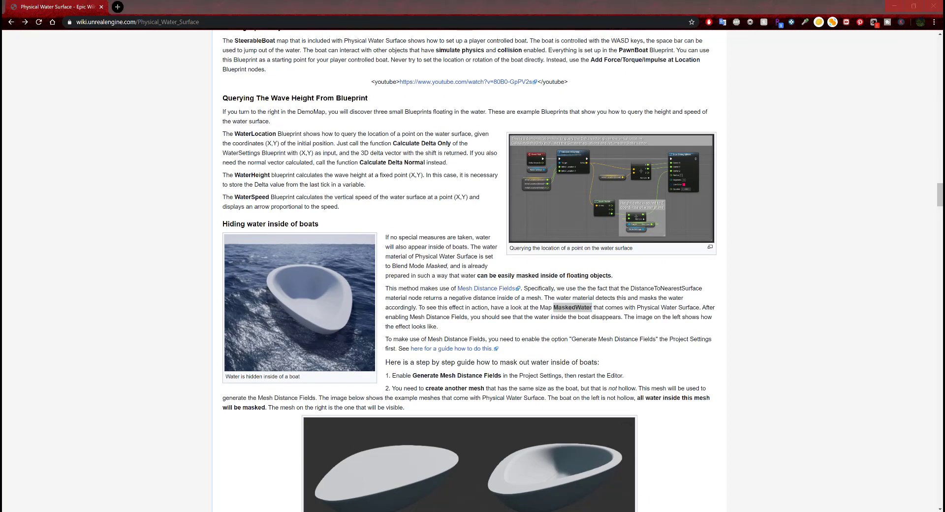
pyautogui.click(183, 492)
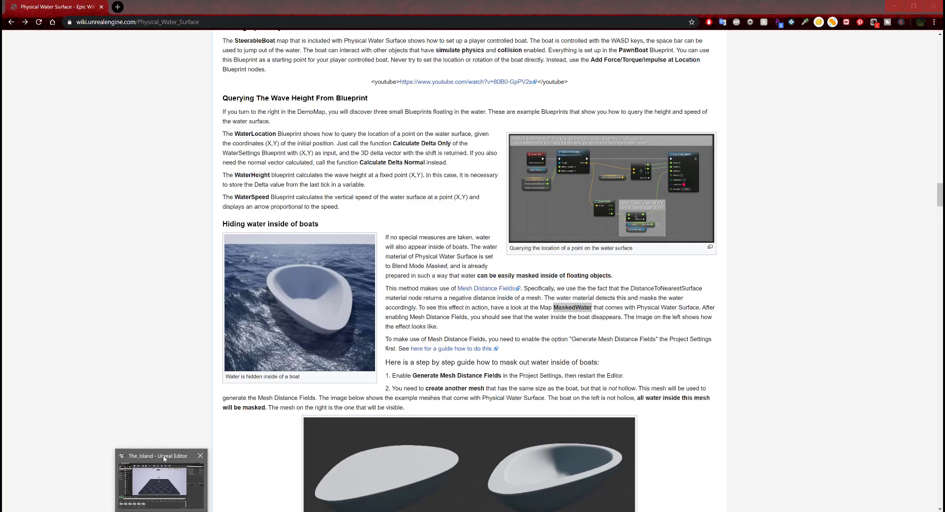
pyautogui.click(185, 500)
pyautogui.click(177, 392)
pyautogui.hotkey('ctrl', 'v')
pyautogui.doubleClick(25, 419)
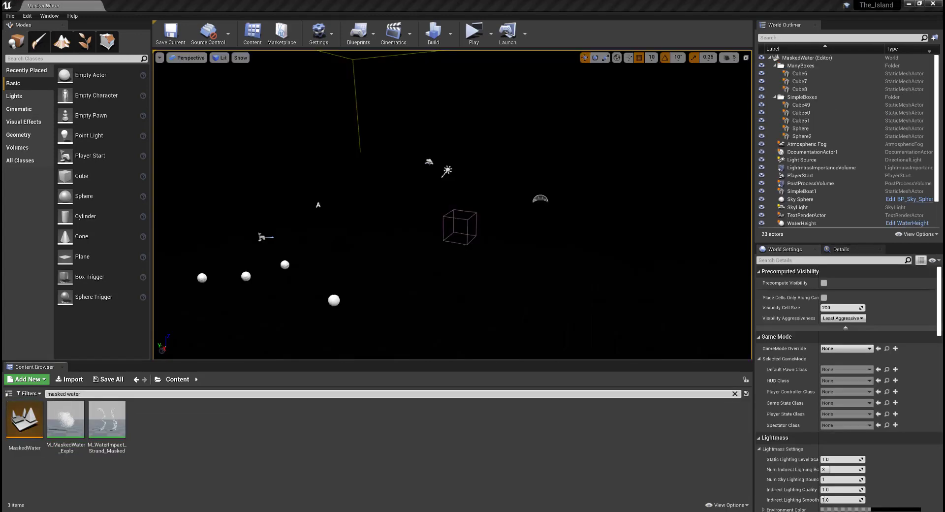
# - Switch the viewport to Unlit and fly up to the simple boat to view its mesh distance field
pyautogui.moveTo(451, 204); pyautogui.dragTo(525, 266, button='right')
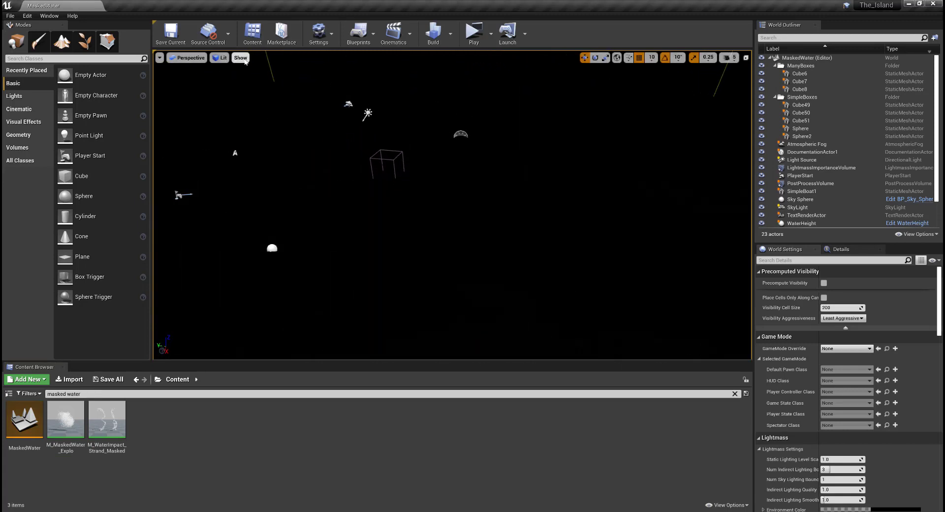
pyautogui.click(220, 58)
pyautogui.click(231, 83)
pyautogui.moveTo(453, 205); pyautogui.dragTo(345, 207, button='right')
pyautogui.press('w')
pyautogui.press('w')
pyautogui.moveTo(452, 204); pyautogui.dragTo(507, 167, button='right')
pyautogui.moveTo(433, 222); pyautogui.dragTo(384, 219, button='right')
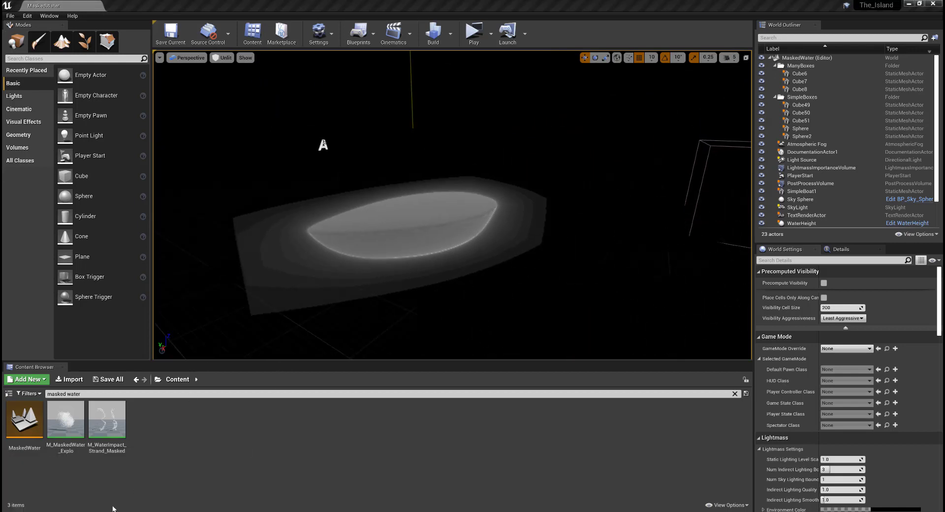
# - Switch to the wiki and compare its replacement mesh setup and Mesh Distance Fields image with the boat
pyautogui.click(232, 487)
pyautogui.scroll(-5, 283, 311)
pyautogui.scroll(13, 616, 226)
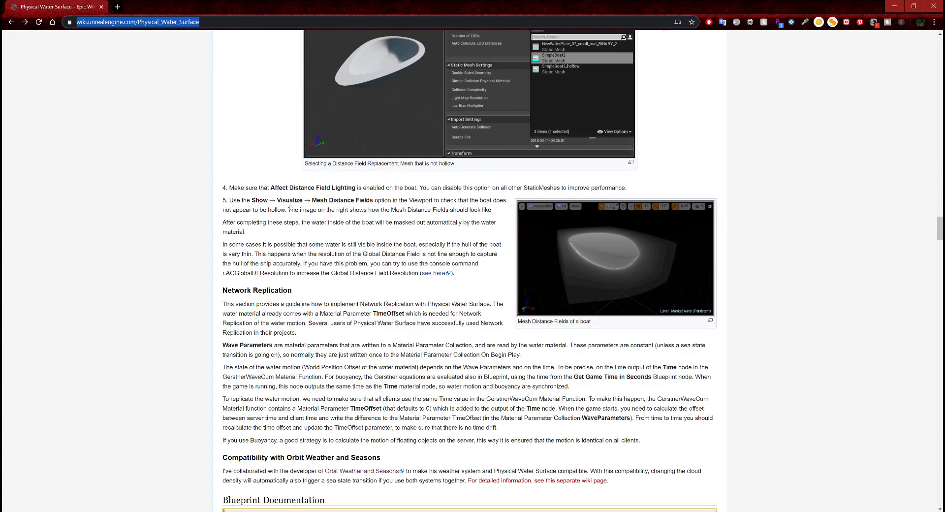
pyautogui.scroll(-5, 303, 199)
pyautogui.scroll(7, 307, 201)
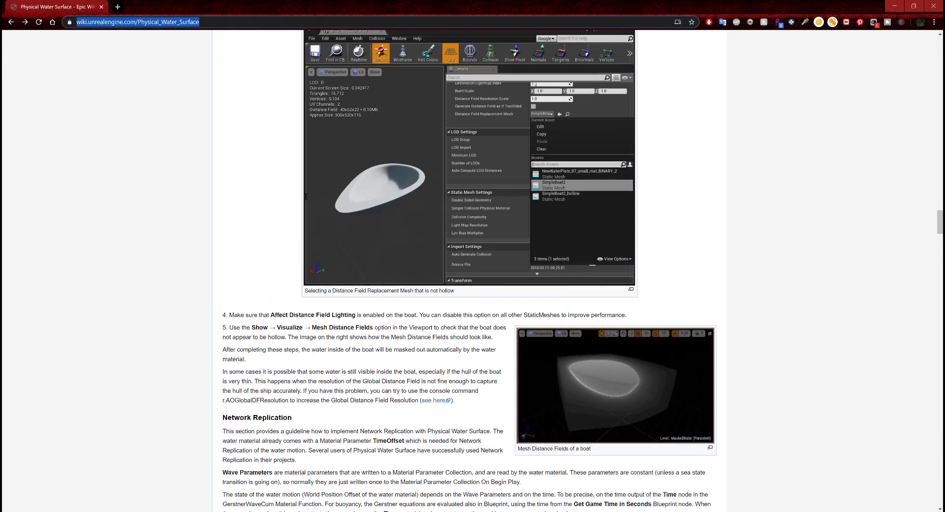
pyautogui.scroll(4, 312, 205)
pyautogui.scroll(-6, 295, 227)
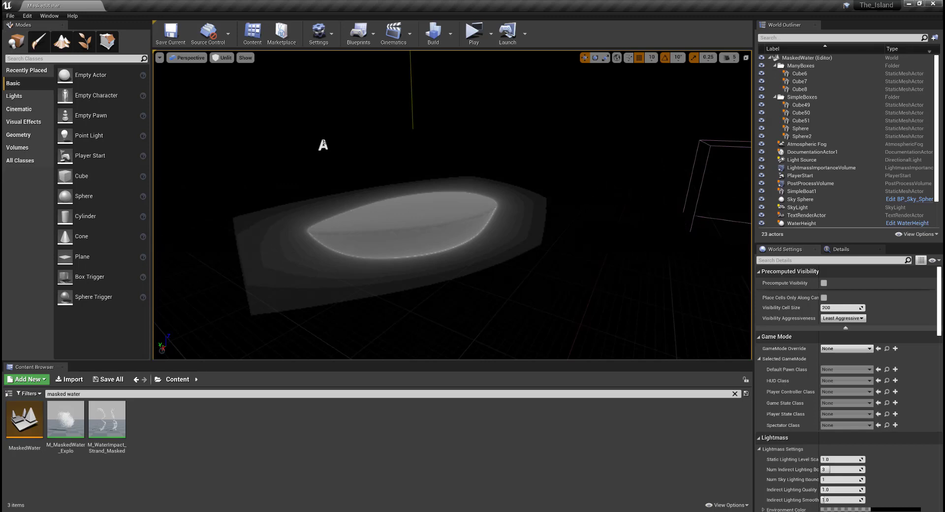
# - Check the Mesh DistanceFields flag among the viewport's Visualize show flags, and switch to the Physical Water Surface wiki page
pyautogui.click(249, 60)
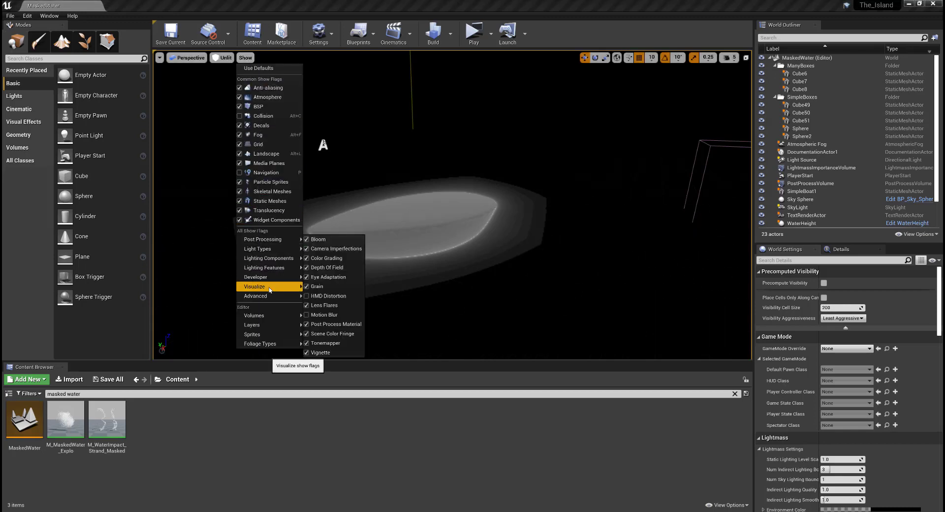
pyautogui.moveTo(275, 286)
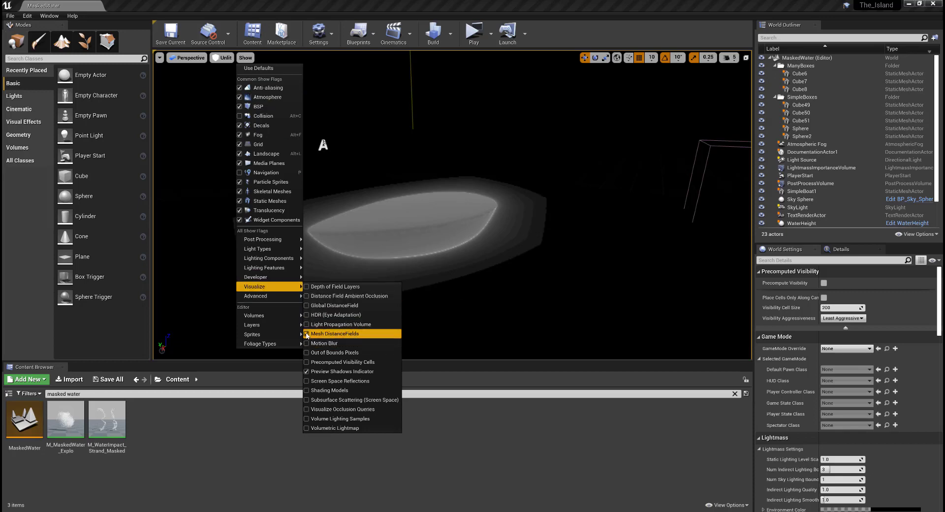
pyautogui.click(495, 424)
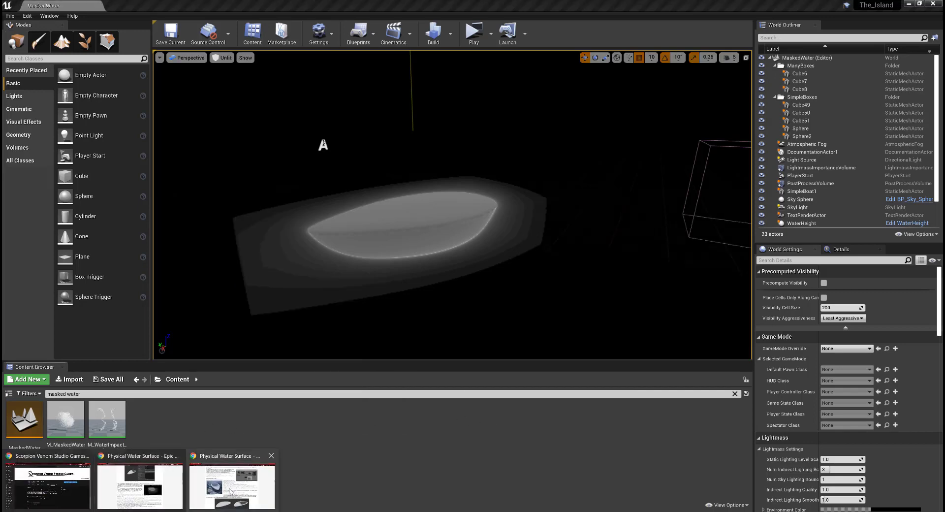
pyautogui.click(119, 505)
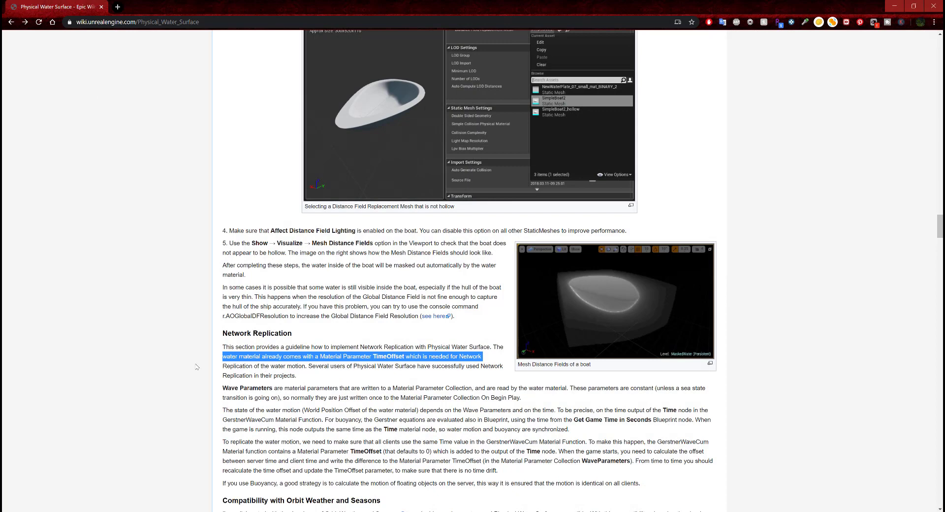
# - Read the wiki's advice on using r.AOGlobalDFResolution to increase the Global Distance Field Resolution, and review the replacement mesh setup above it
pyautogui.click(195, 367)
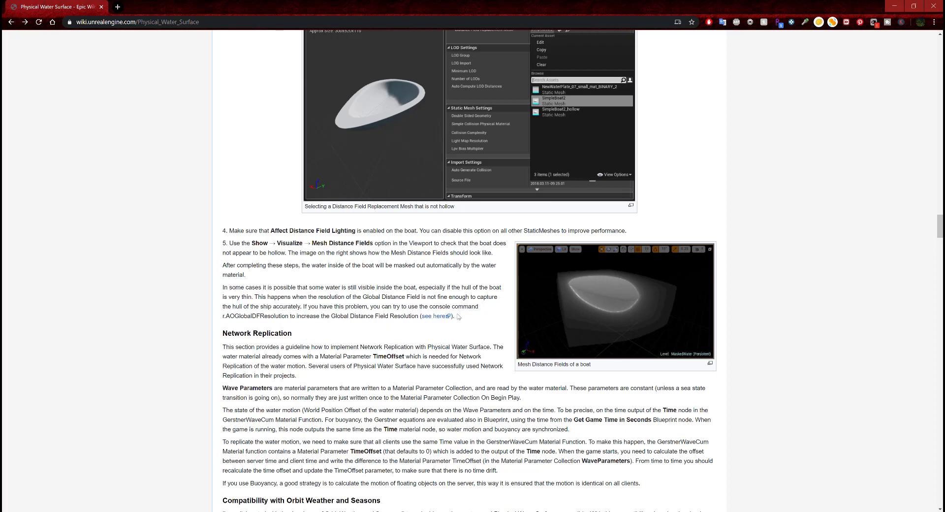
pyautogui.moveTo(226, 317); pyautogui.dragTo(292, 320)
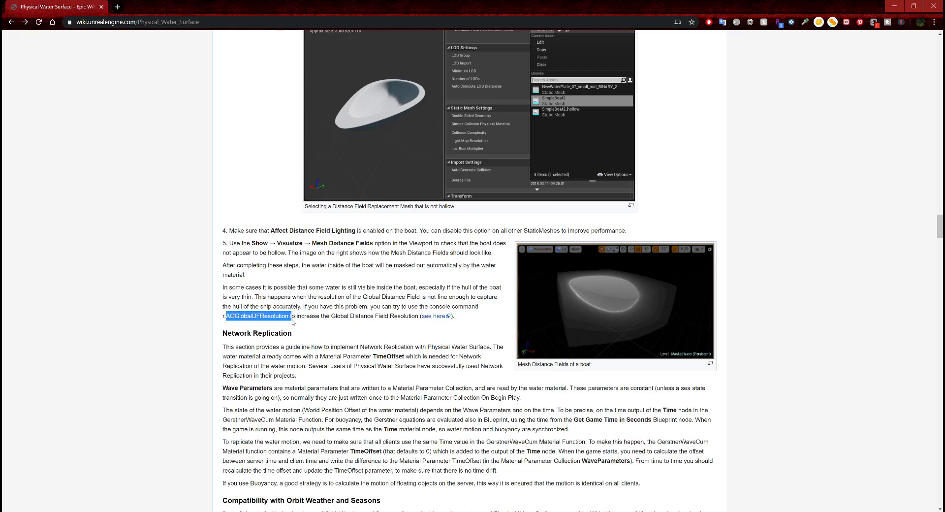
pyautogui.click(305, 338)
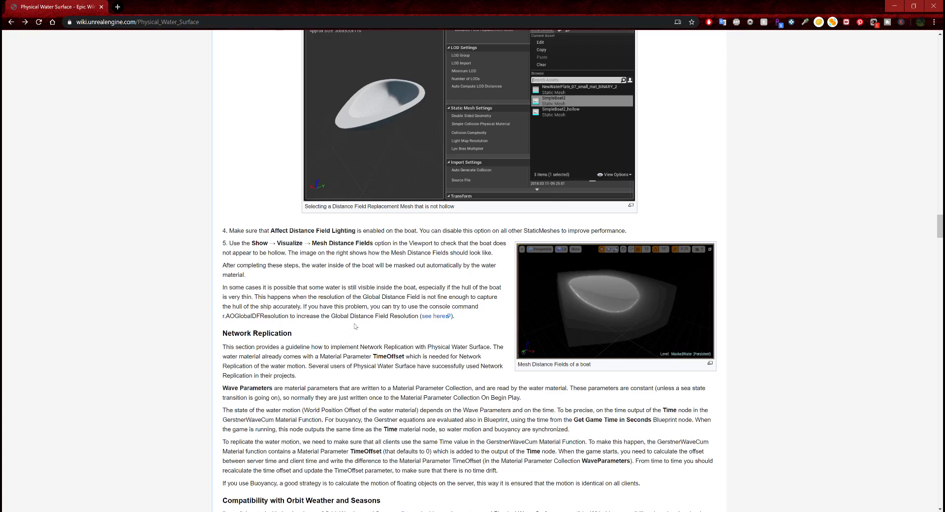
pyautogui.moveTo(416, 316); pyautogui.dragTo(397, 317)
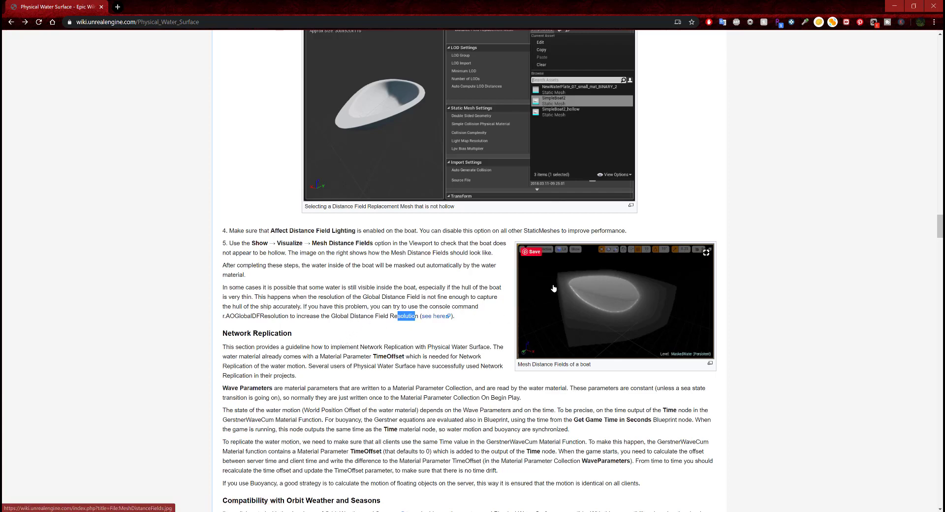
pyautogui.scroll(3, 469, 321)
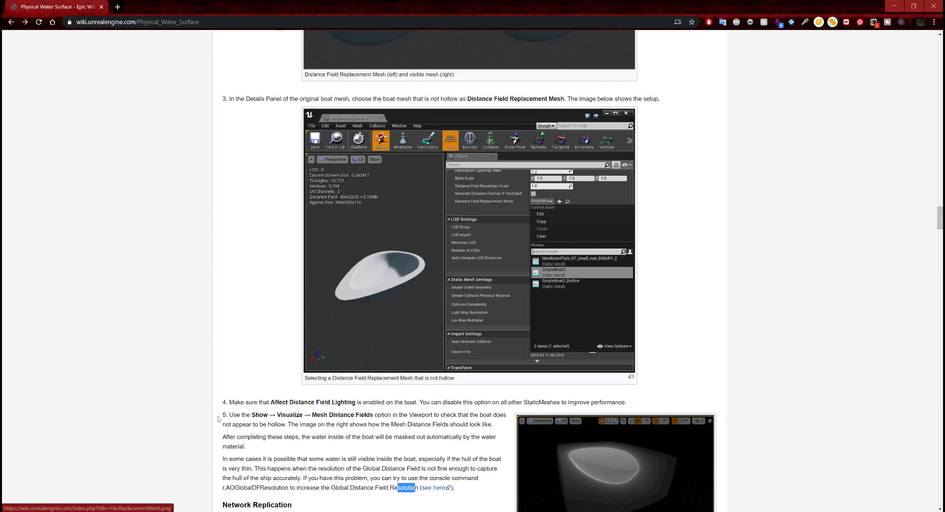
# - Switch to Unreal Editor, select the SimpleBoat1 actor and show its details
pyautogui.hotkey('alt', 'Tab')
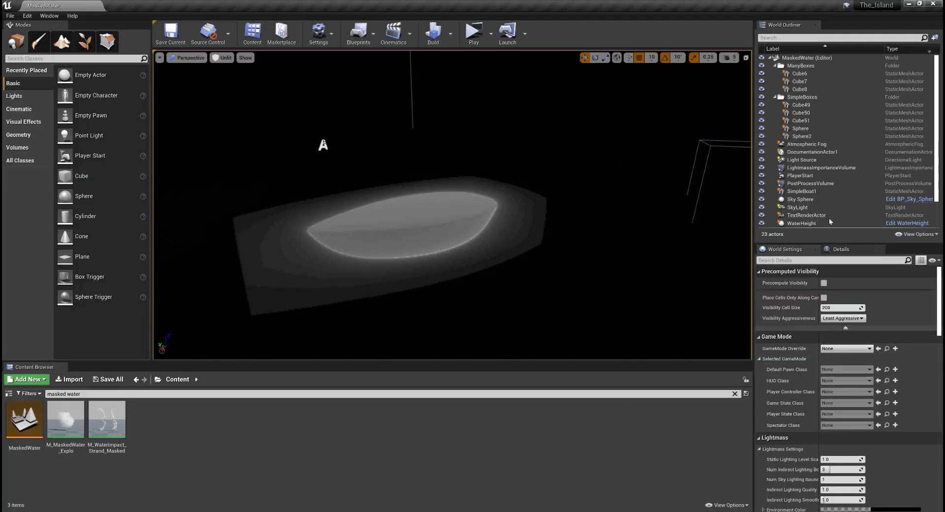
pyautogui.scroll(-3, 817, 134)
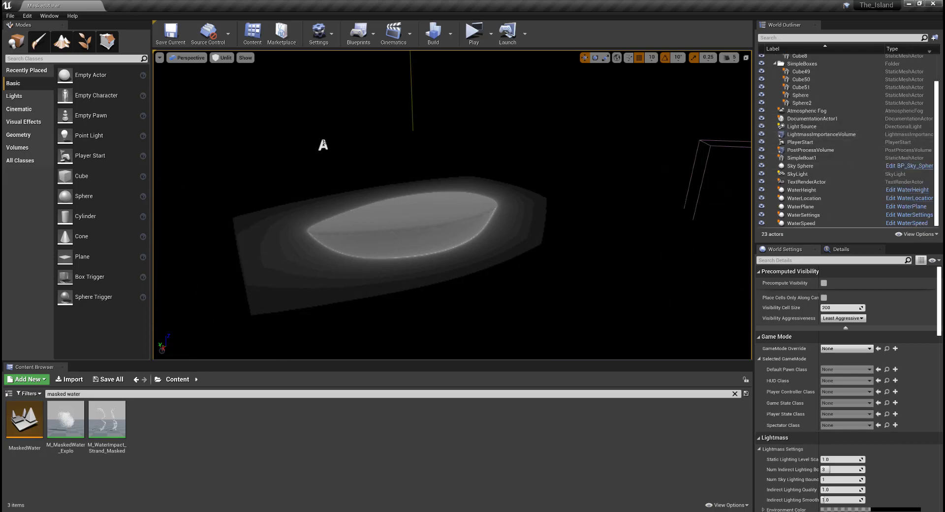
pyautogui.click(808, 157)
pyautogui.click(843, 249)
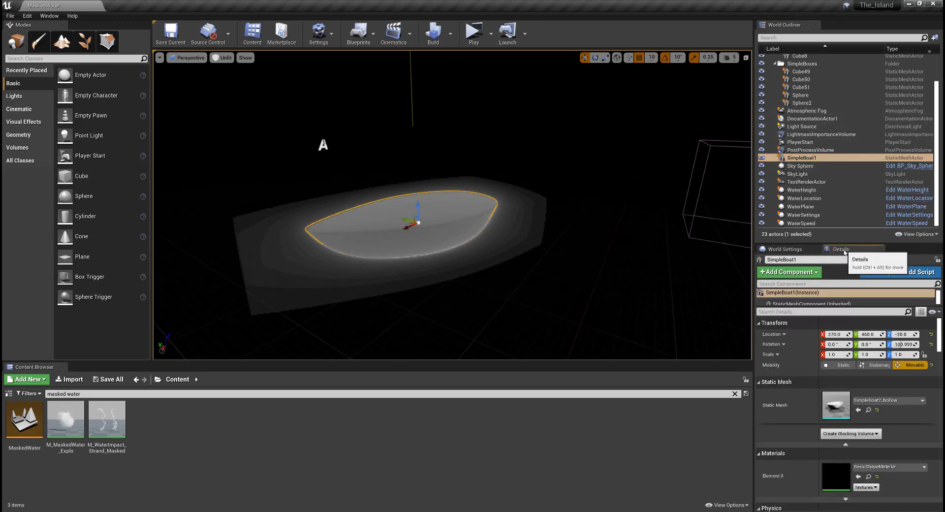
pyautogui.click(799, 294)
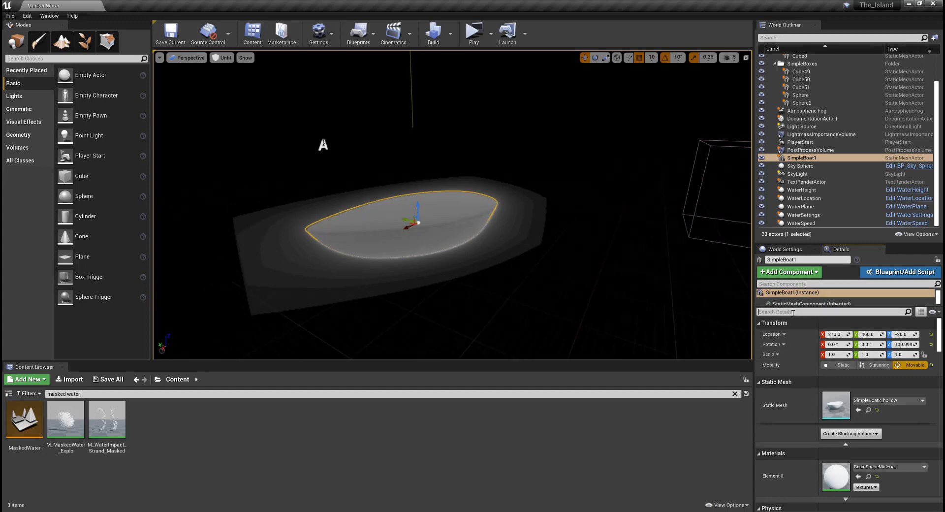
# - Search SimpleBoat1's details for "distance field re", widen the property name column, and shorten the search to "distance field"
pyautogui.click(792, 312)
pyautogui.write('dist')
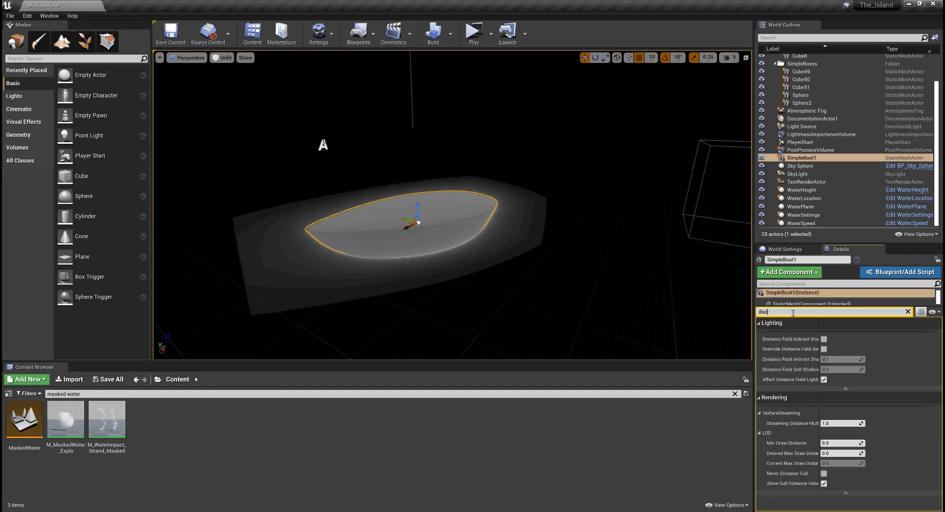
pyautogui.write('ance field re')
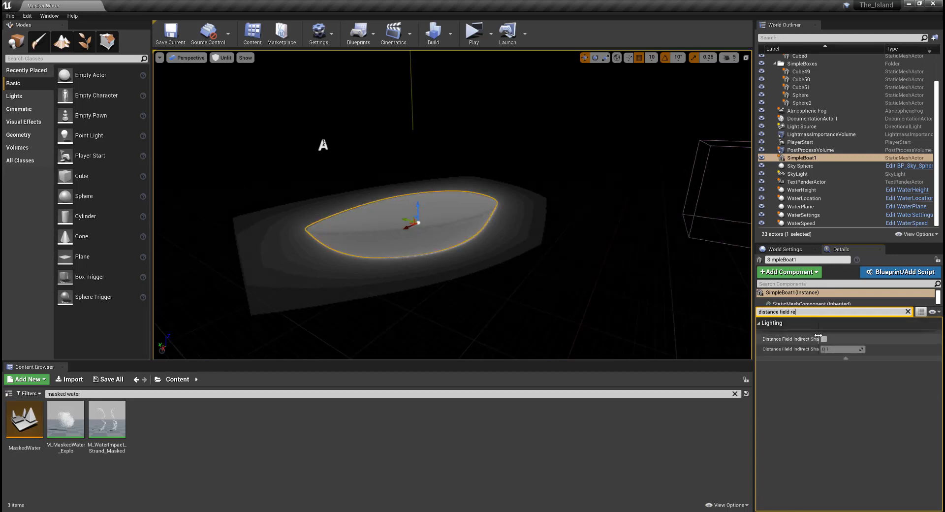
pyautogui.moveTo(818, 334); pyautogui.dragTo(846, 335)
pyautogui.click(809, 310)
pyautogui.click(809, 311)
pyautogui.press('BackSpace')
pyautogui.press('BackSpace')
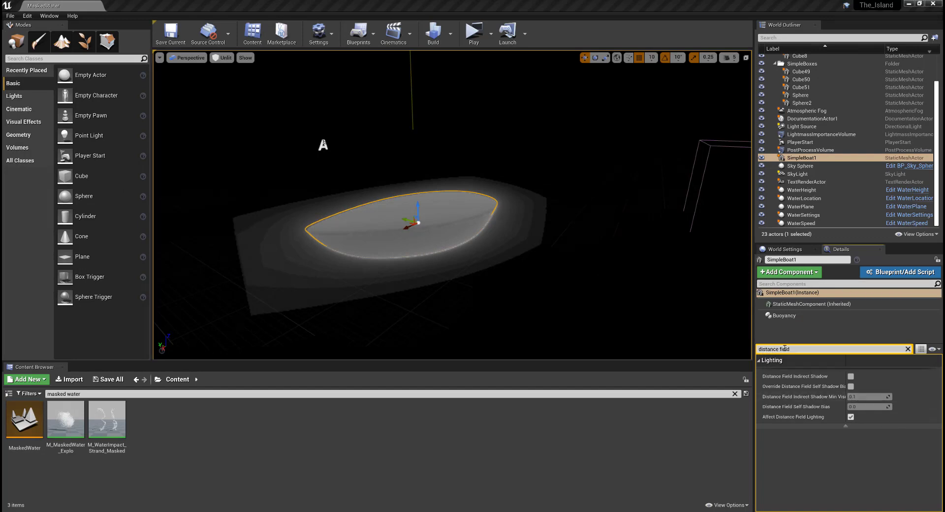
# - Switch to the wiki to recheck the Distance Field Replacement Mesh setup, and return to Unreal Editor
pyautogui.click(801, 349)
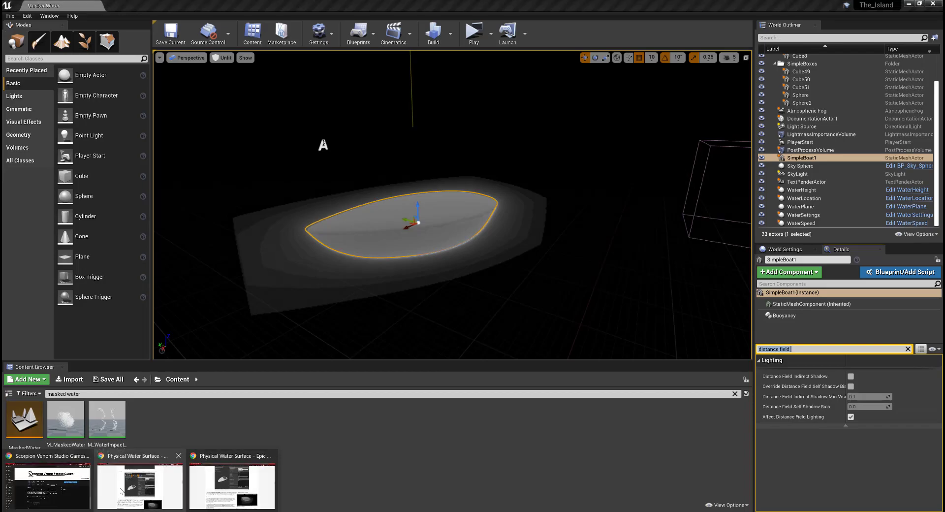
pyautogui.click(232, 481)
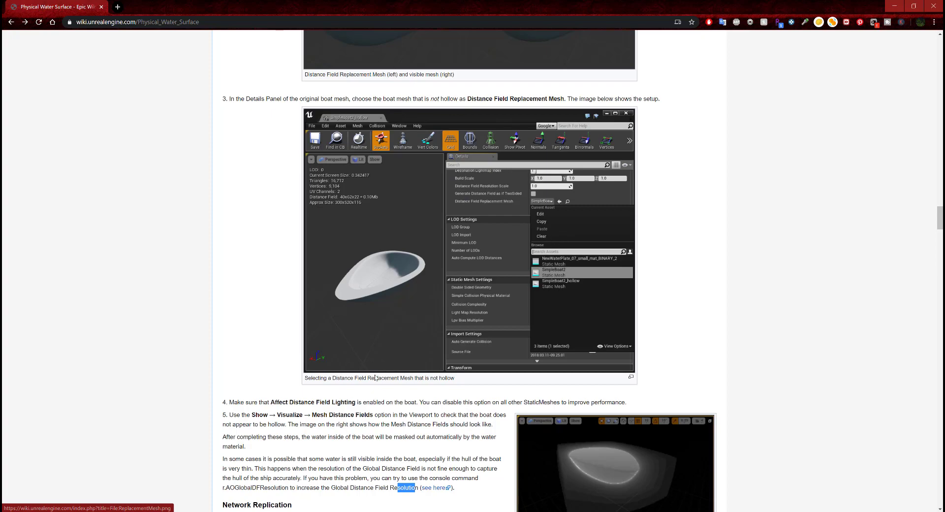
pyautogui.click(194, 510)
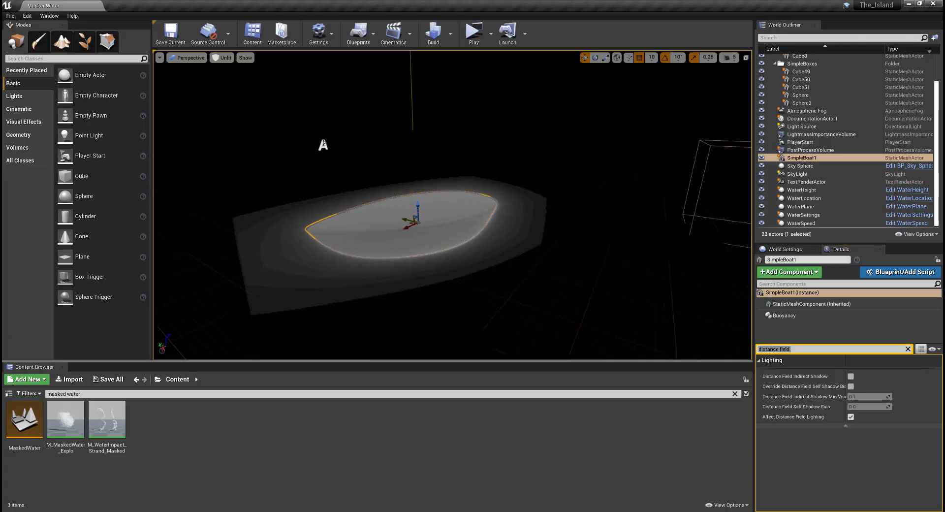
# - Play the MaskedWater level in a maximized preview window and fly around the boat to inspect the water masking inside it
pyautogui.click(473, 32)
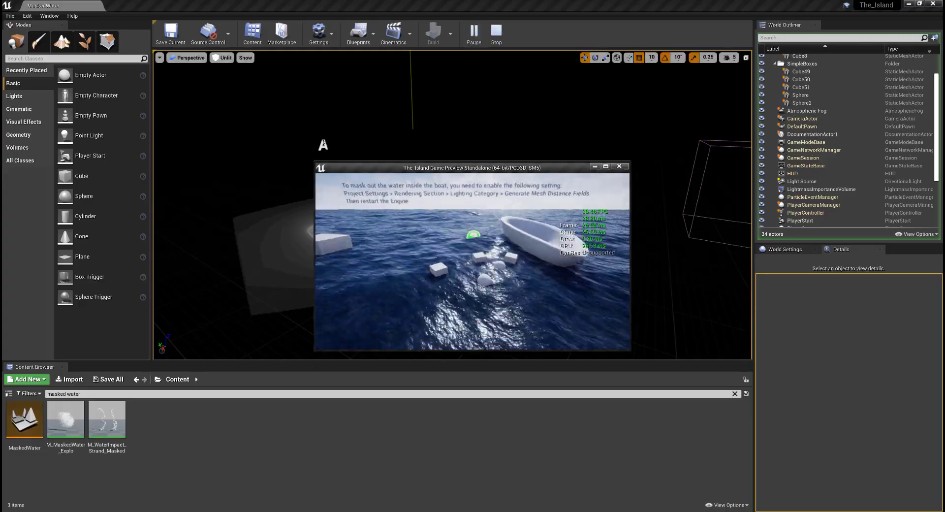
pyautogui.press('super+Up')
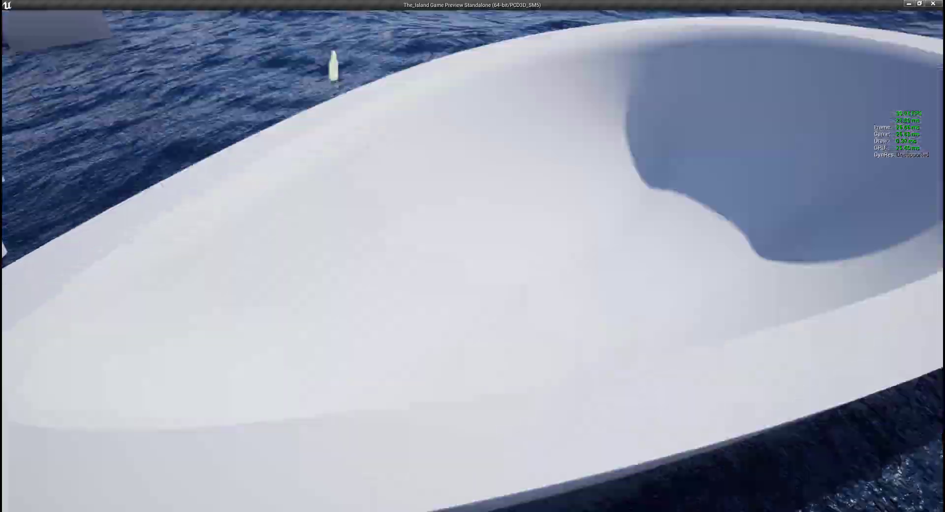
pyautogui.press('s')
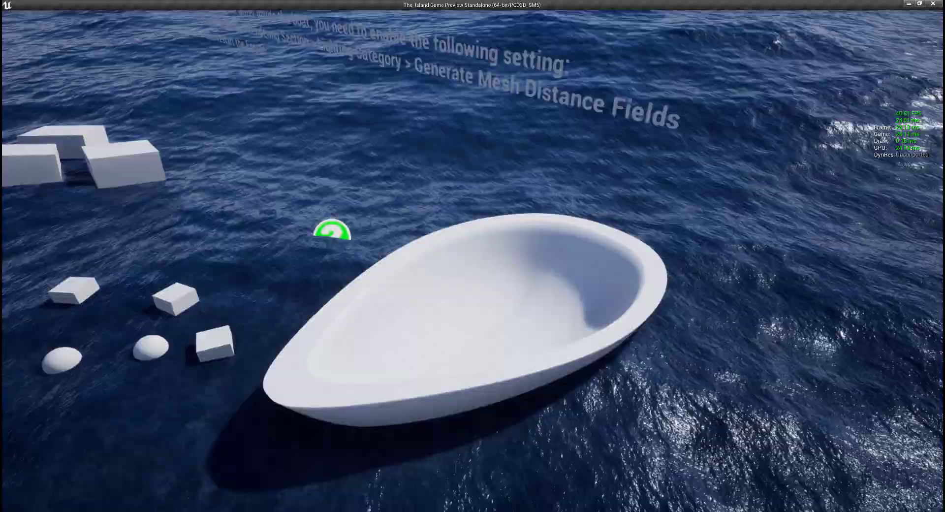
pyautogui.press('a')
pyautogui.press('d')
pyautogui.press('w')
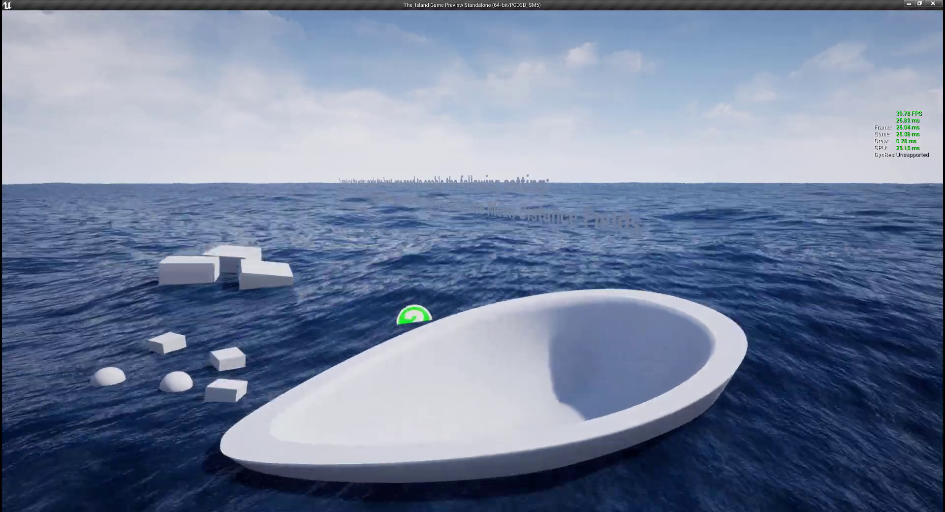
pyautogui.press('a')
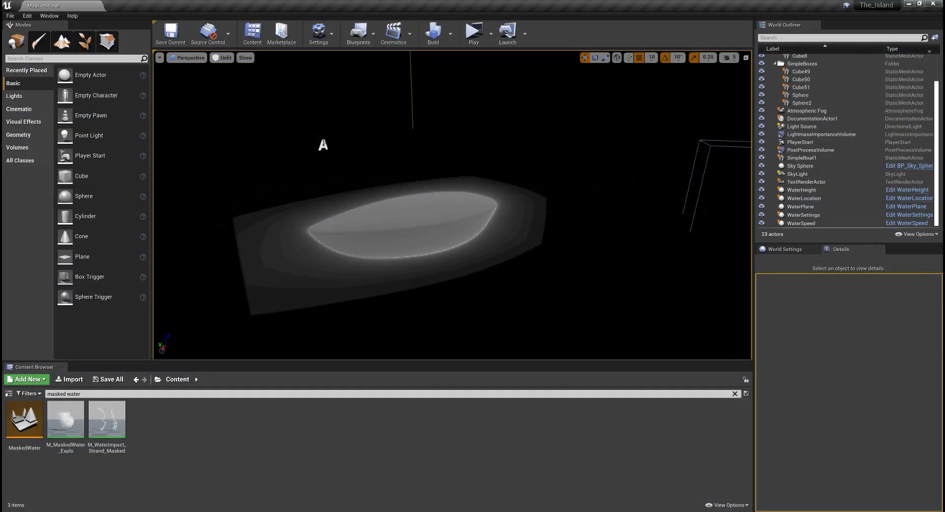
# - Fly the editor view back from the boat and compare the scene in the Lit and Unlit view modes
pyautogui.press('s')
pyautogui.moveTo(453, 204); pyautogui.dragTo(463, 187, button='right')
pyautogui.press('w')
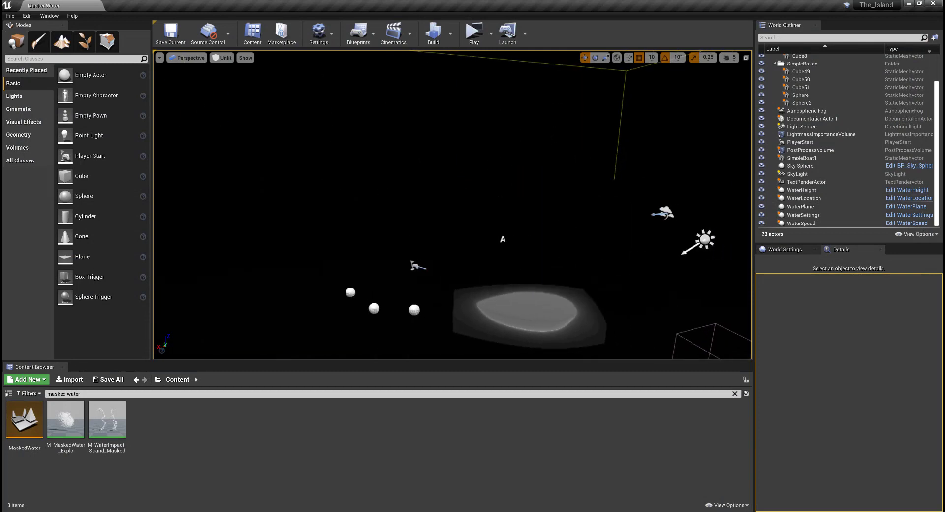
pyautogui.click(245, 57)
pyautogui.click(226, 58)
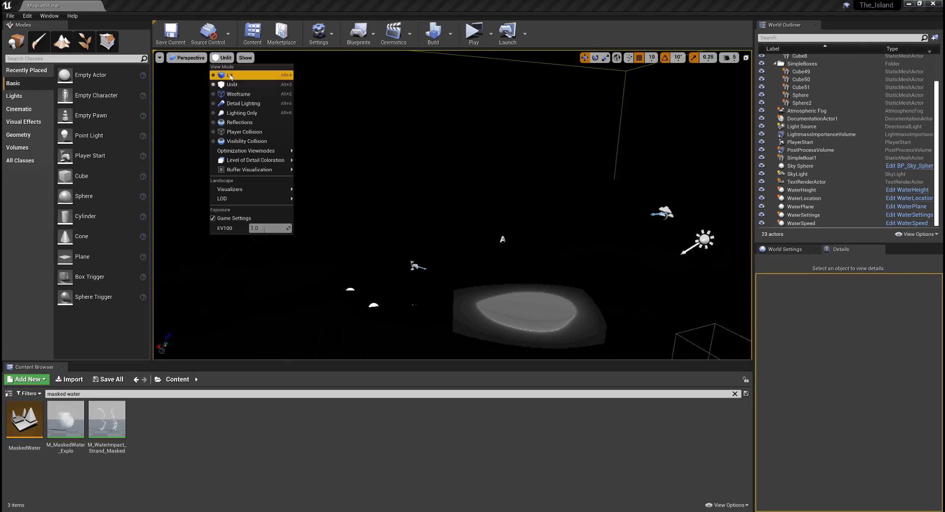
pyautogui.click(230, 75)
pyautogui.click(224, 58)
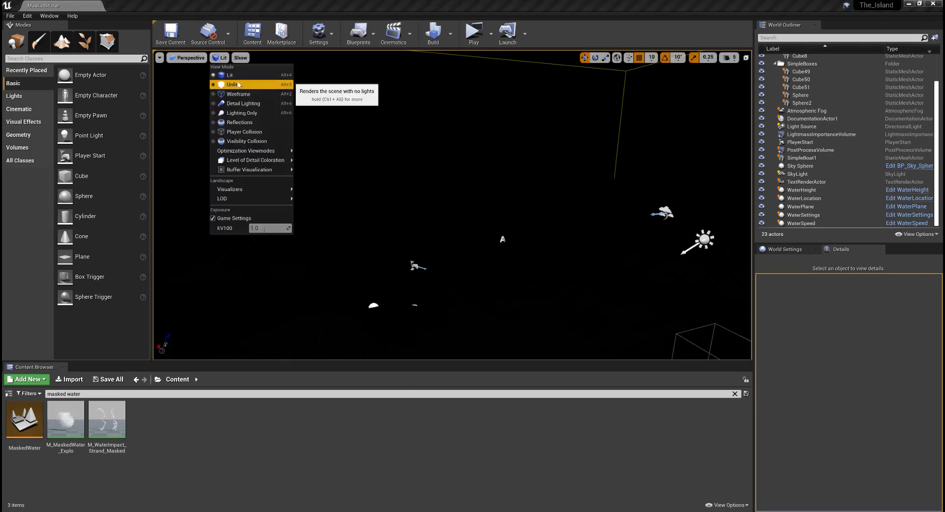
pyautogui.click(235, 84)
pyautogui.click(223, 58)
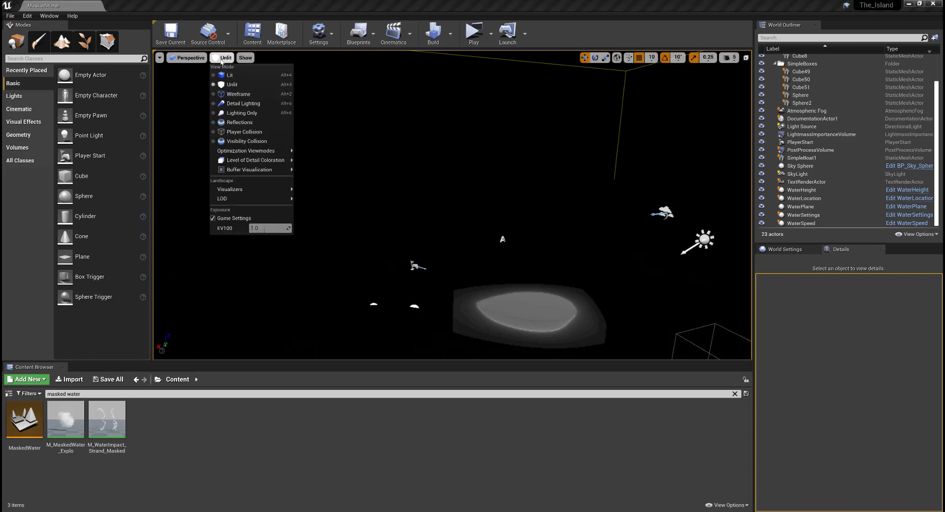
# - Look through the viewport's lighting, Post Processing and Visualize show flags
pyautogui.click(246, 58)
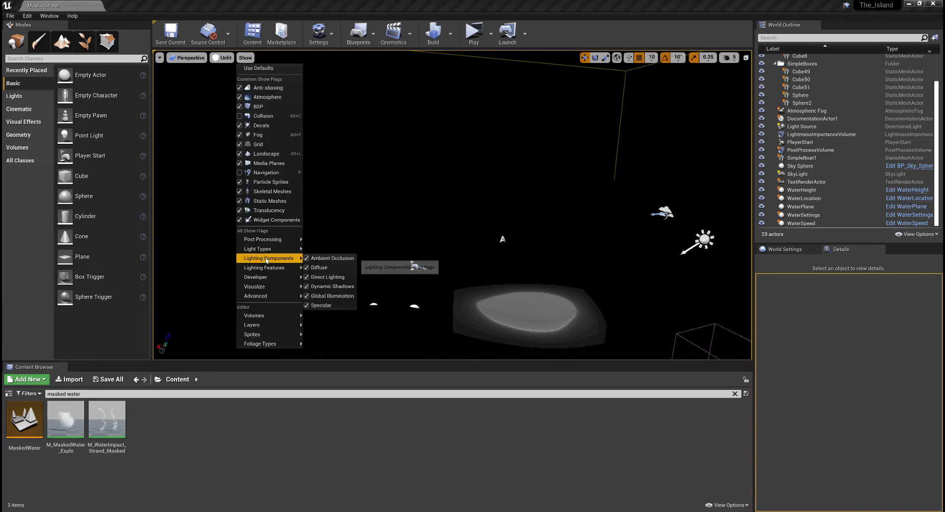
pyautogui.moveTo(271, 270)
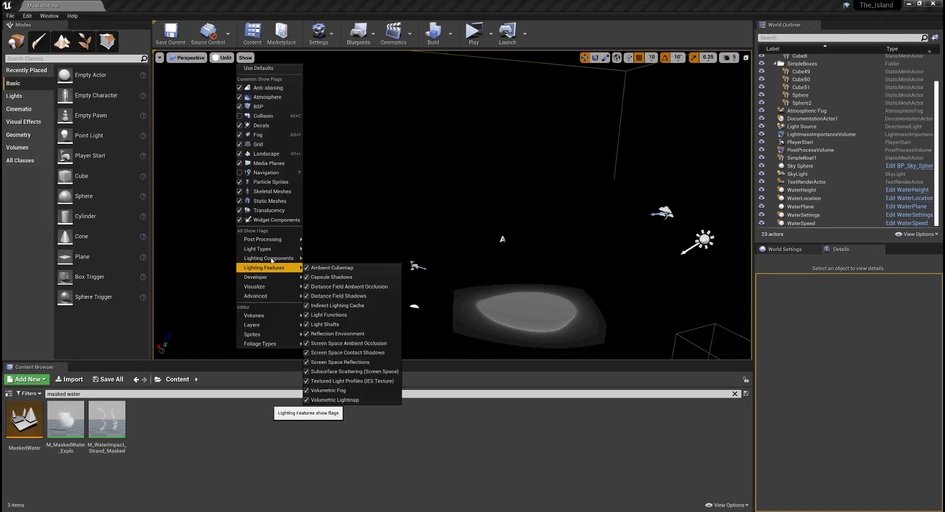
pyautogui.moveTo(270, 241)
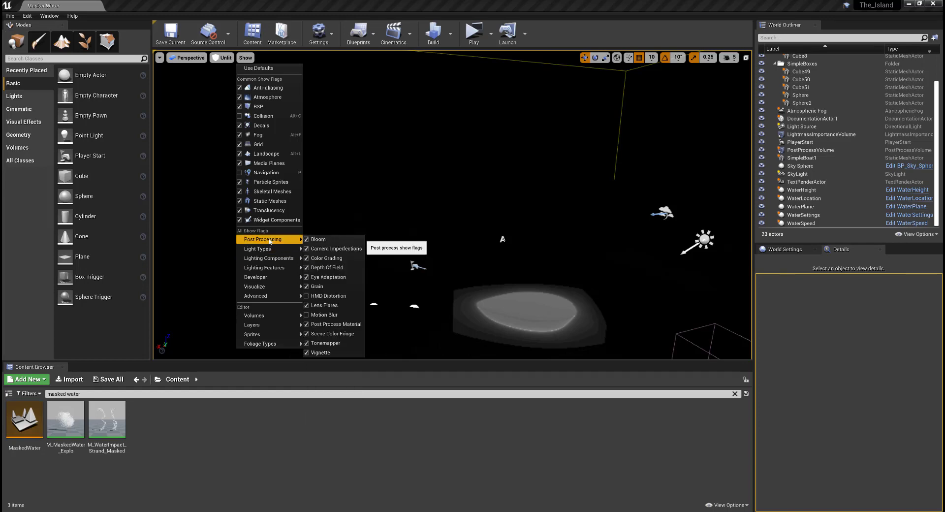
pyautogui.moveTo(274, 288)
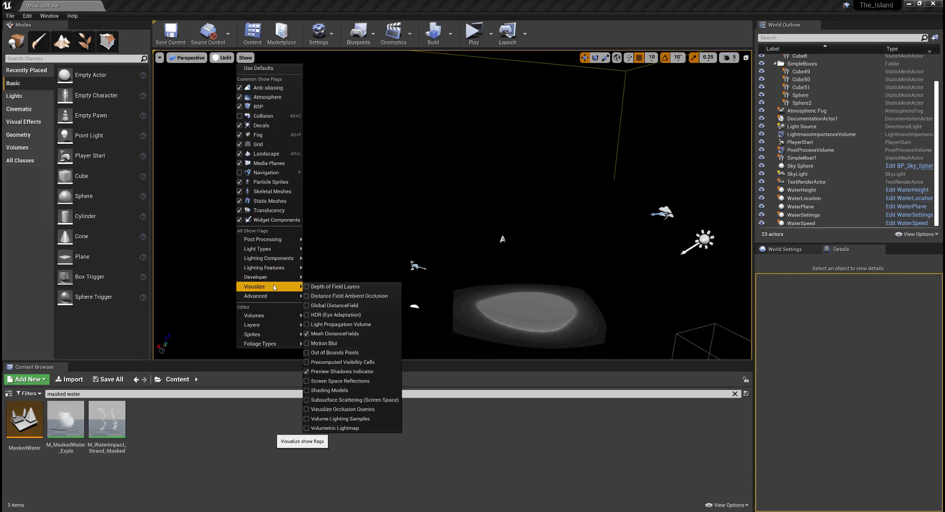
# - Turn off Generate Mesh Distance Fields in the Project Settings and restart the editor immediately to apply it
pyautogui.click(10, 16)
pyautogui.moveTo(27, 15)
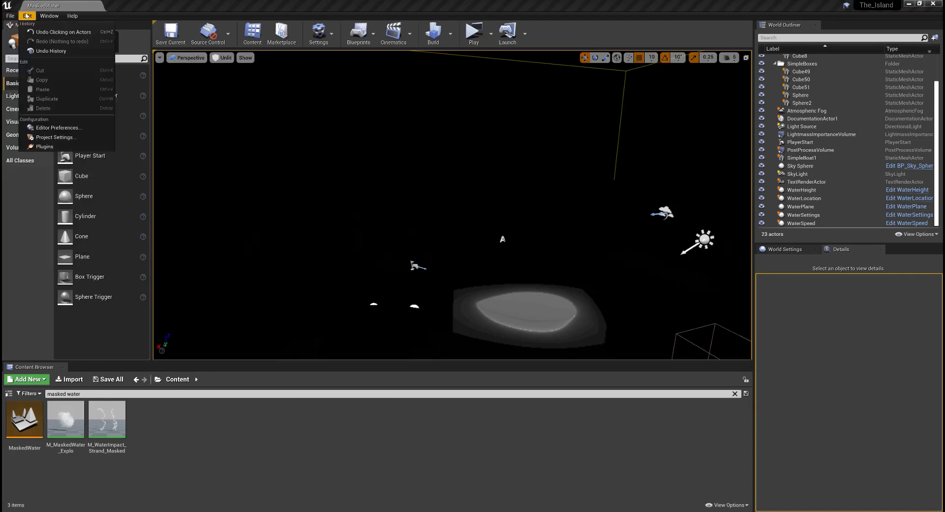
pyautogui.click(85, 137)
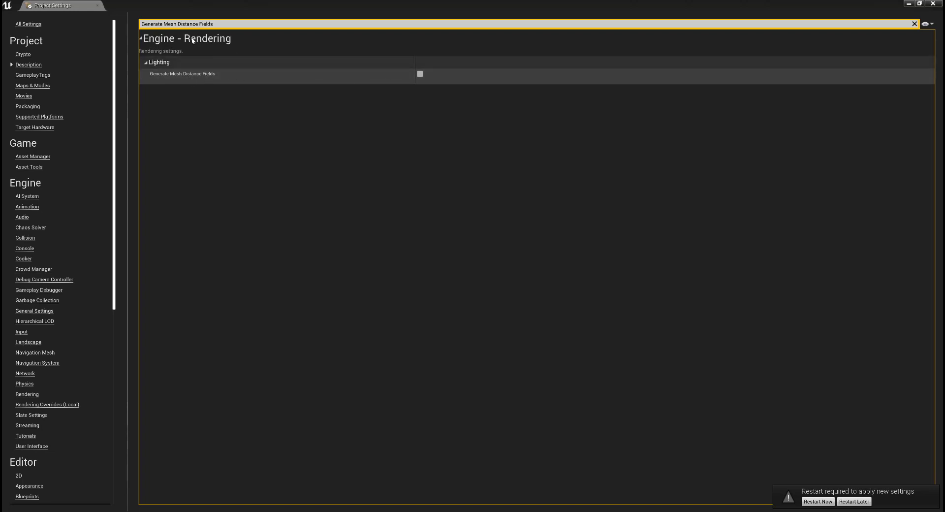
pyautogui.click(818, 501)
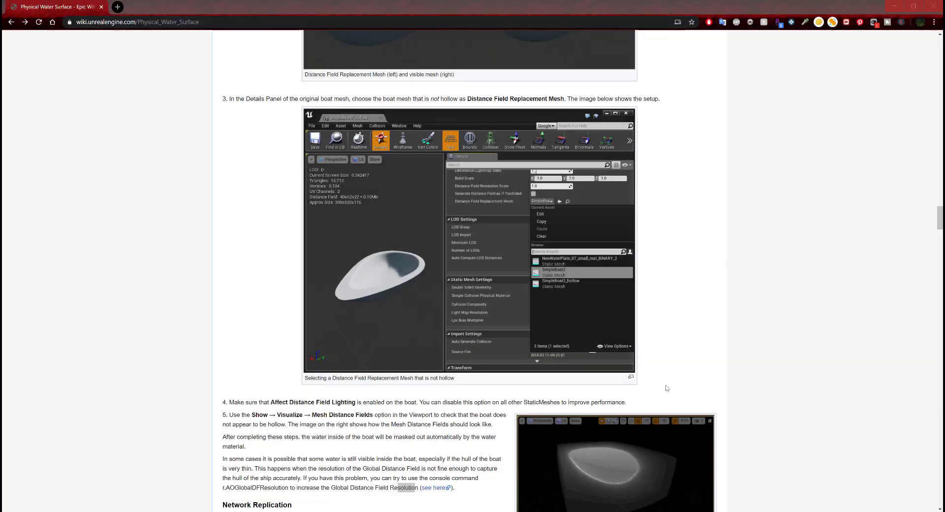
# - Read further in the wiki while The_Island reloads, switch back to the editor and close the Project Settings window
pyautogui.scroll(-6, 273, 426)
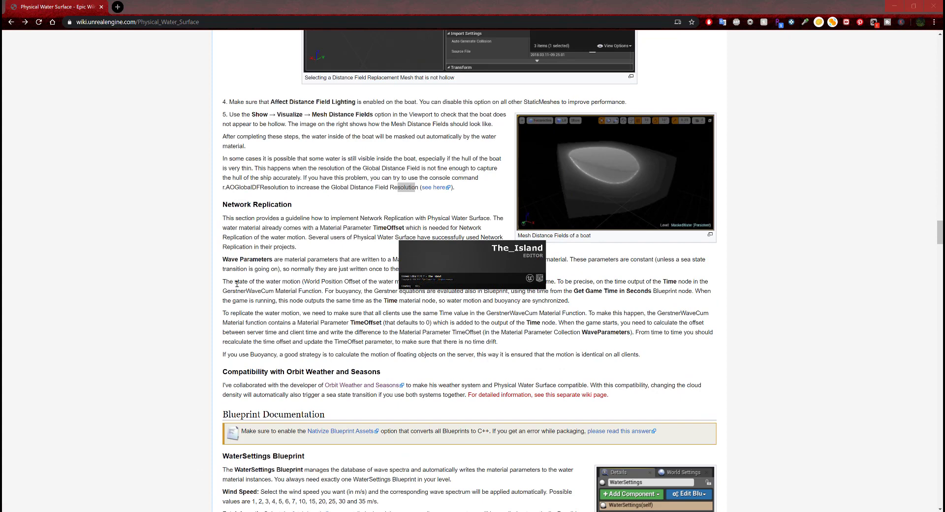
pyautogui.click(210, 511)
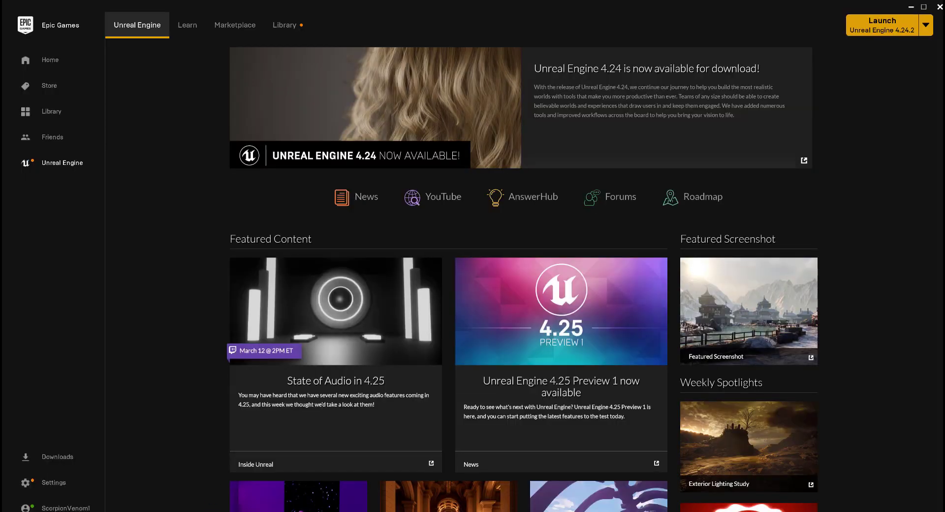
pyautogui.moveTo(224, 510)
pyautogui.click(184, 474)
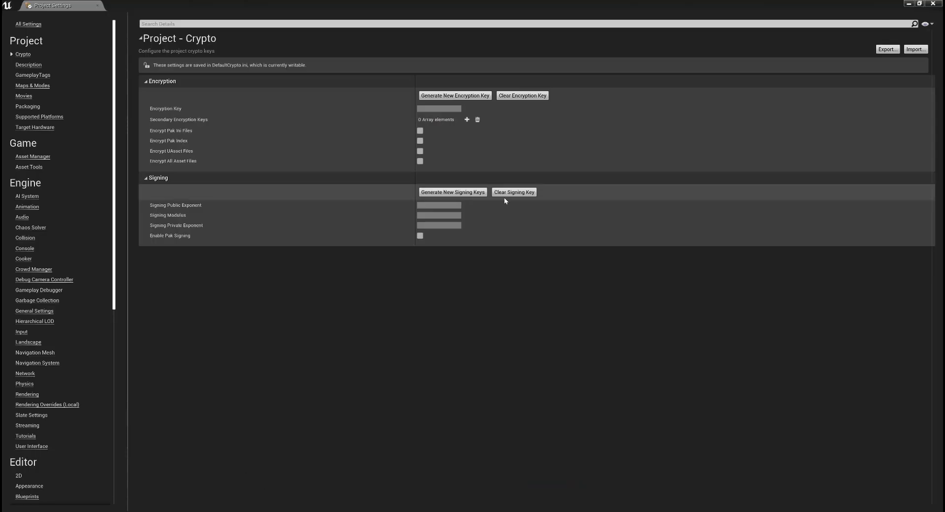
pyautogui.click(933, 4)
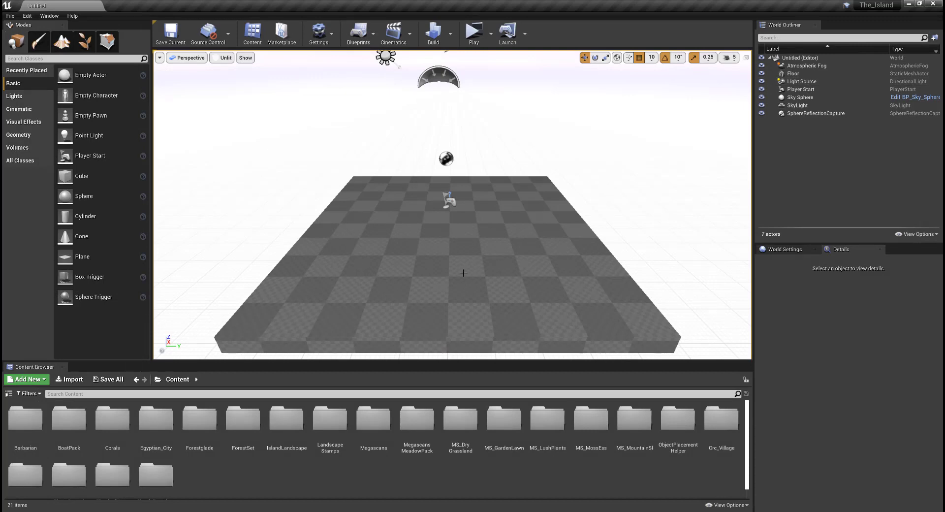
# - Search the project content for "masked water" and open the MaskedWater map
pyautogui.click(129, 395)
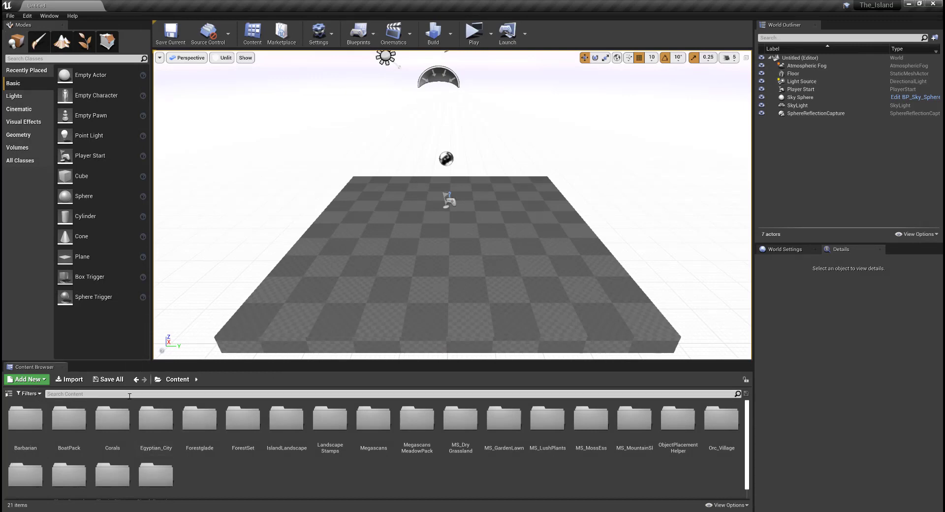
pyautogui.write('masked wea')
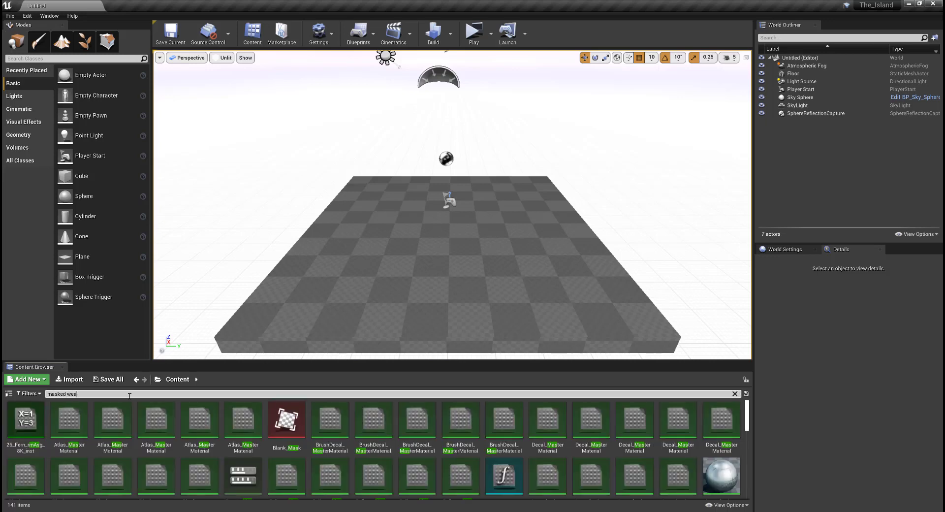
pyautogui.press('BackSpace')
pyautogui.press('BackSpace')
pyautogui.write('ater')
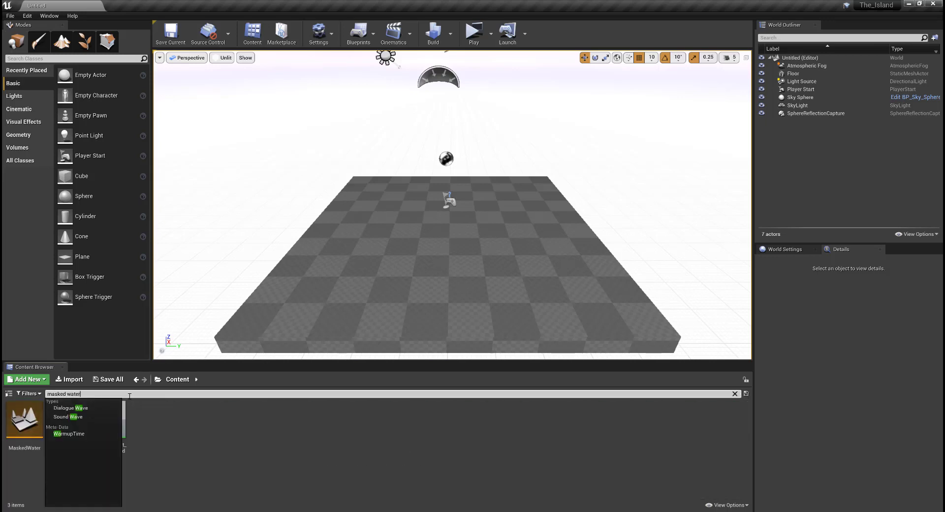
pyautogui.doubleClick(25, 419)
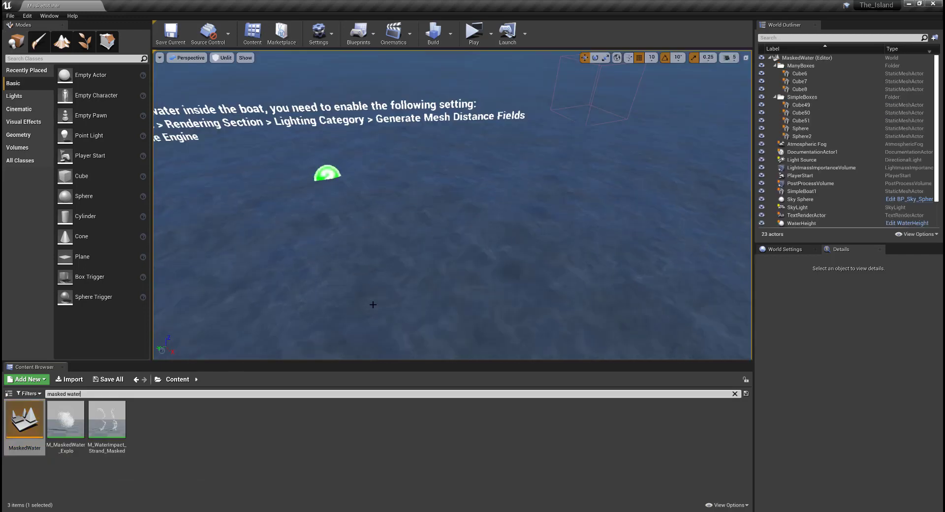
# - Bring the boat and the mesh distance fields note into view, and clear the content search
pyautogui.write('ds')
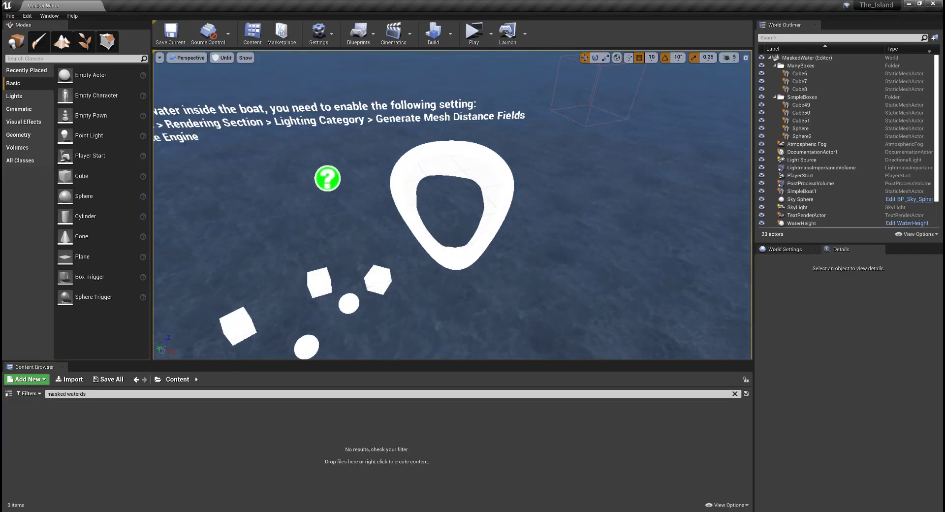
pyautogui.moveTo(365, 227); pyautogui.dragTo(315, 197, button='right')
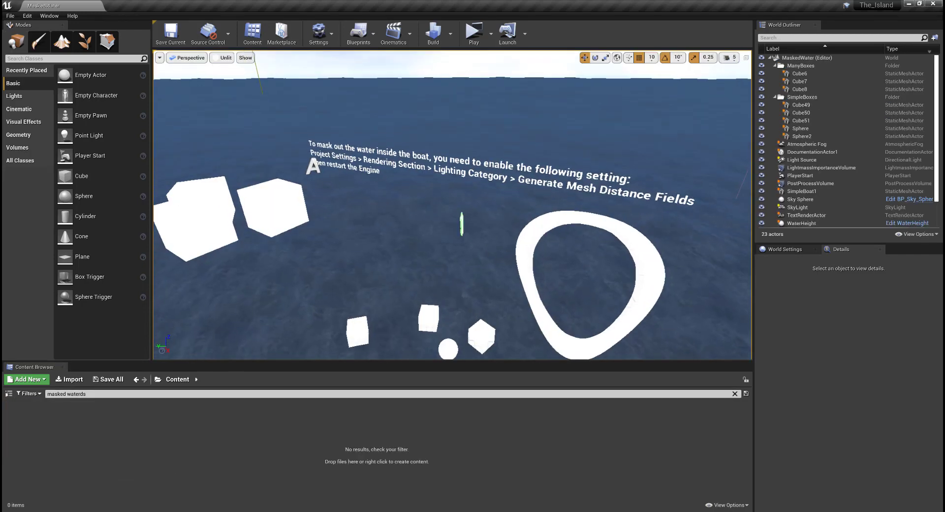
pyautogui.click(187, 394)
pyautogui.press('BackSpace')
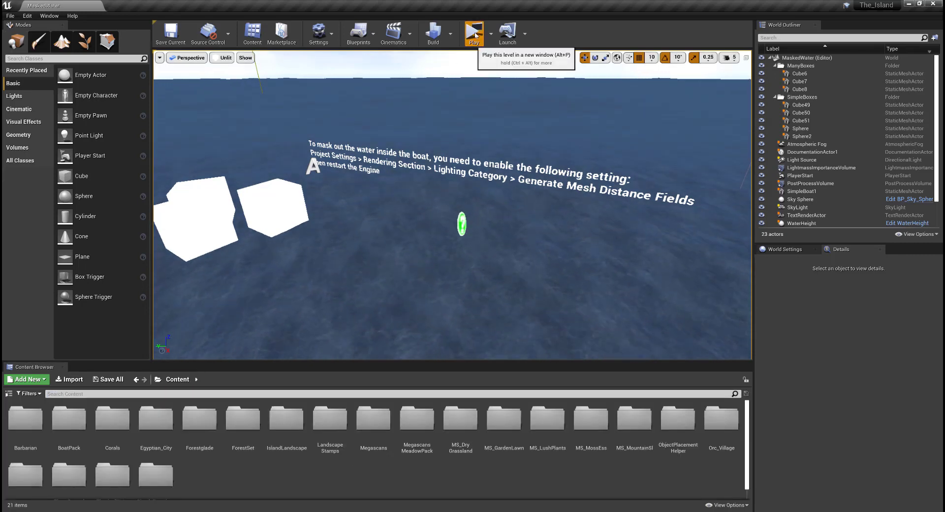
# - Play the level in a maximized preview window, fly around the boat to inspect the water inside it, and end the preview
pyautogui.click(474, 34)
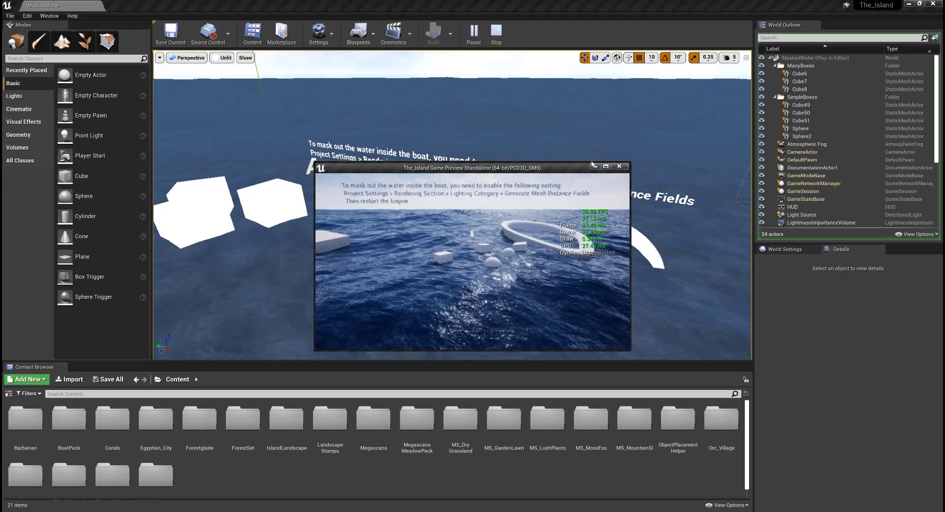
pyautogui.click(606, 166)
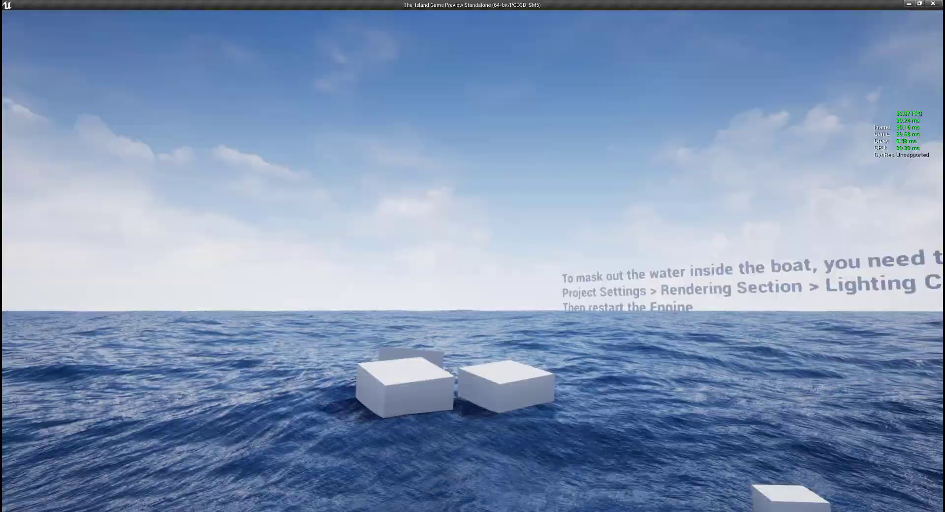
pyautogui.press('w')
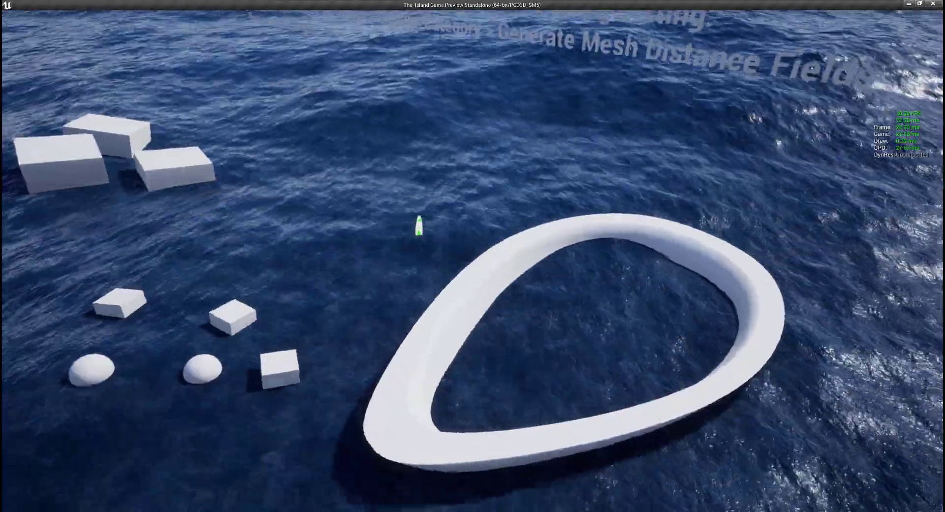
pyautogui.press('w')
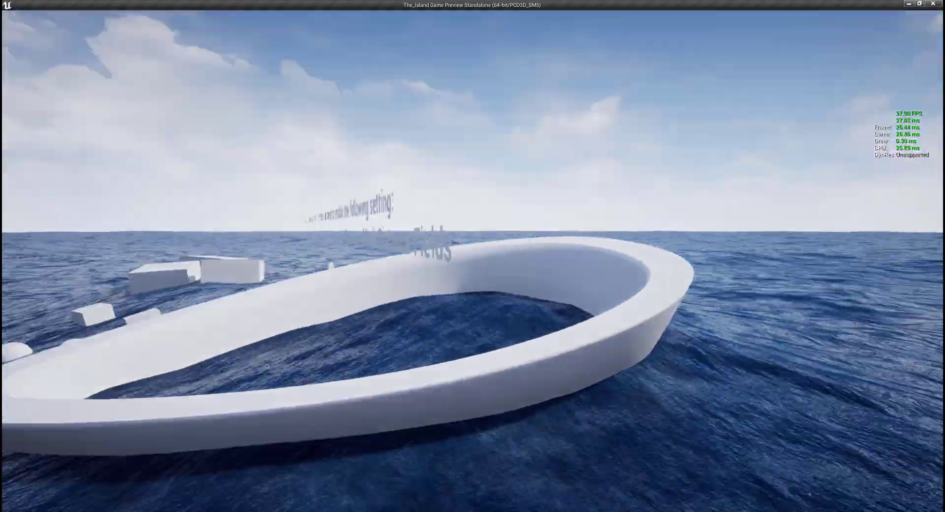
pyautogui.press('e')
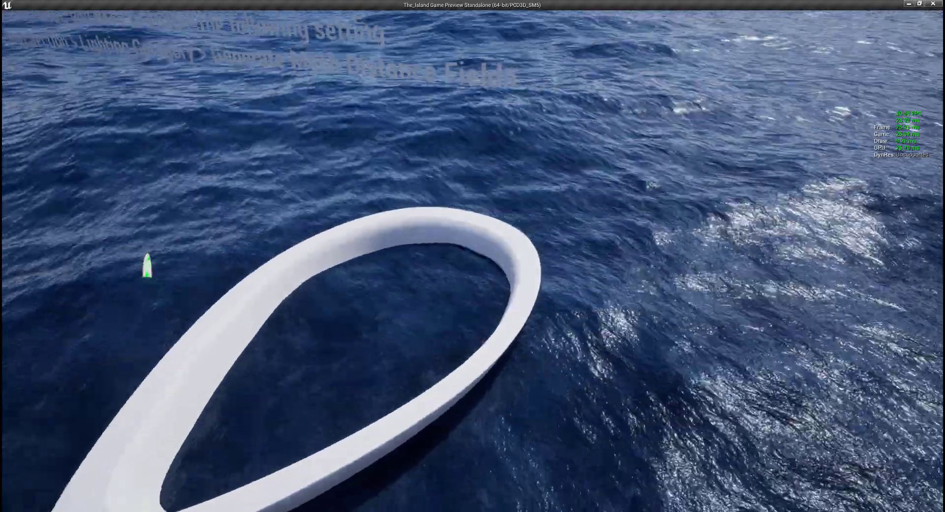
pyautogui.press('s')
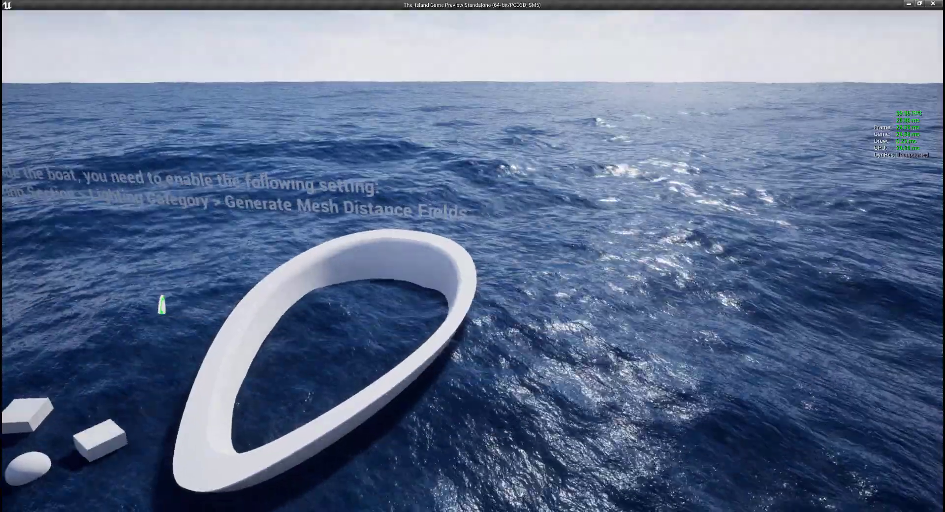
pyautogui.press('s')
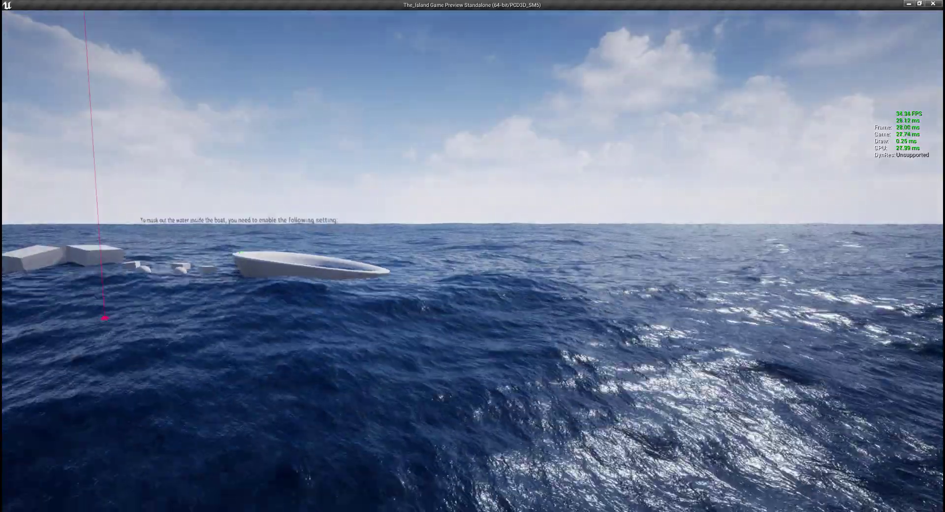
pyautogui.press('w')
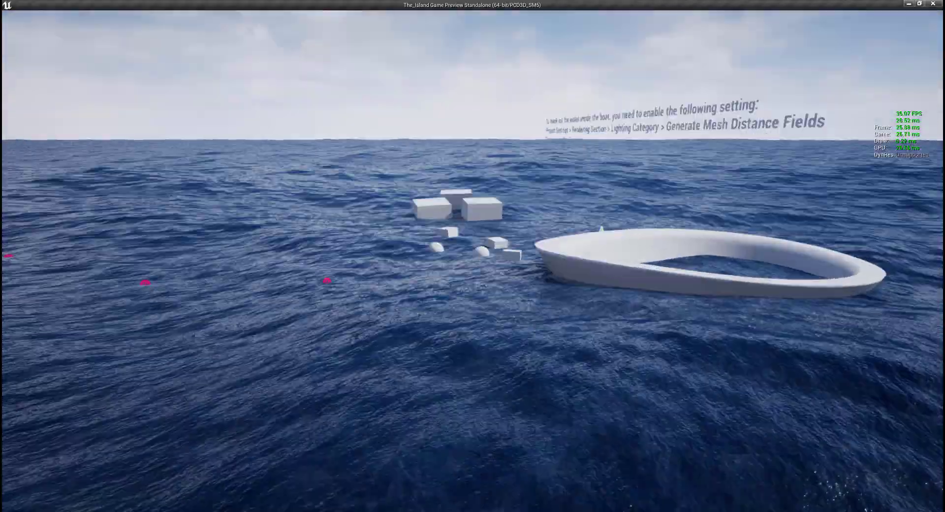
pyautogui.press('s')
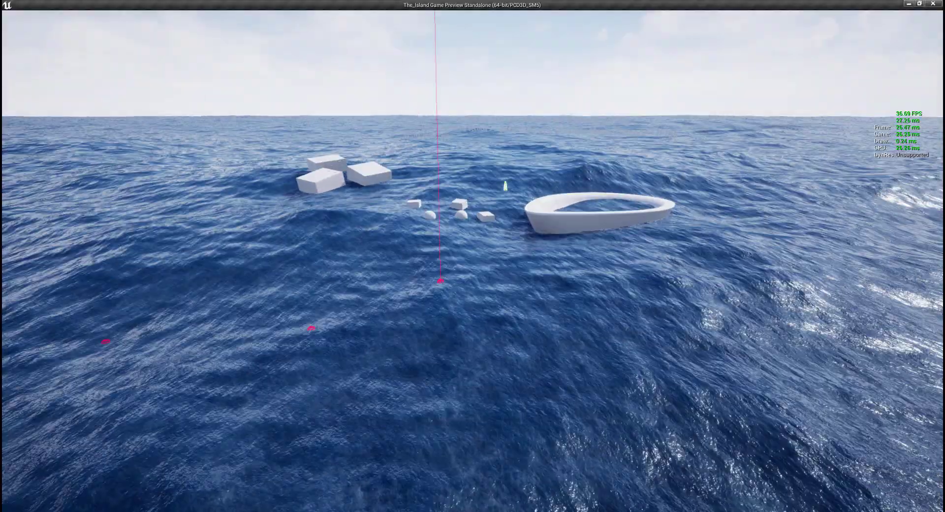
pyautogui.press('a')
pyautogui.press('Escape')
pyautogui.scroll(-10, 451, 205)
pyautogui.scroll(5, 452, 204)
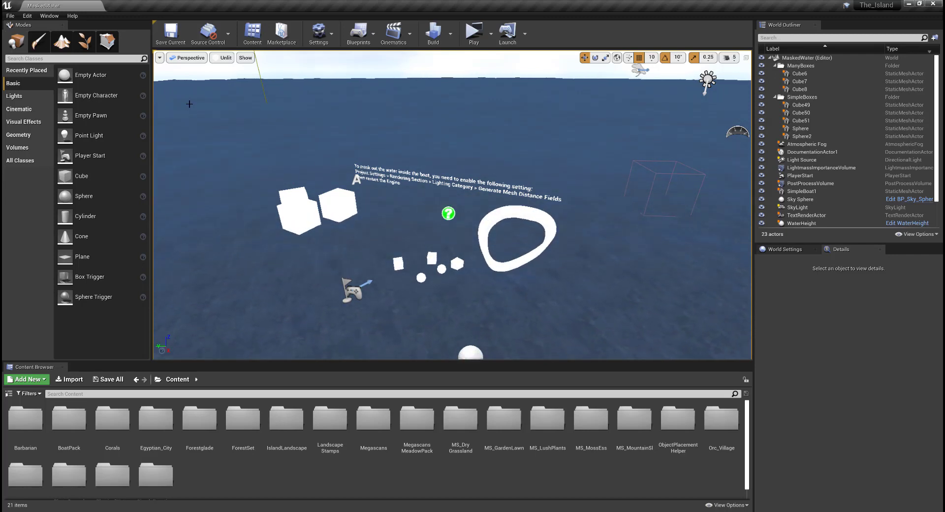
# - Switch to the Physical Water Surface wiki, reread step 1 of the guide to masking water inside boats, and return to the Unreal Editor
pyautogui.click(102, 511)
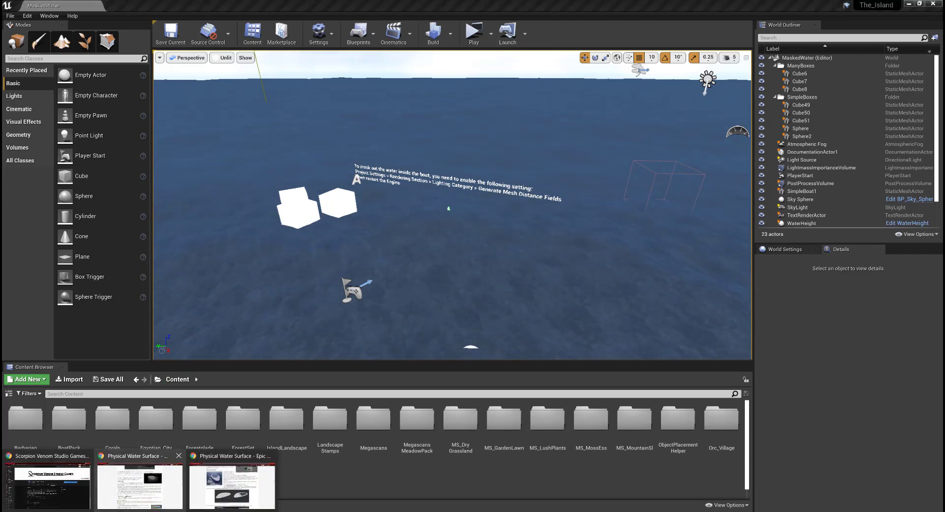
pyautogui.click(158, 487)
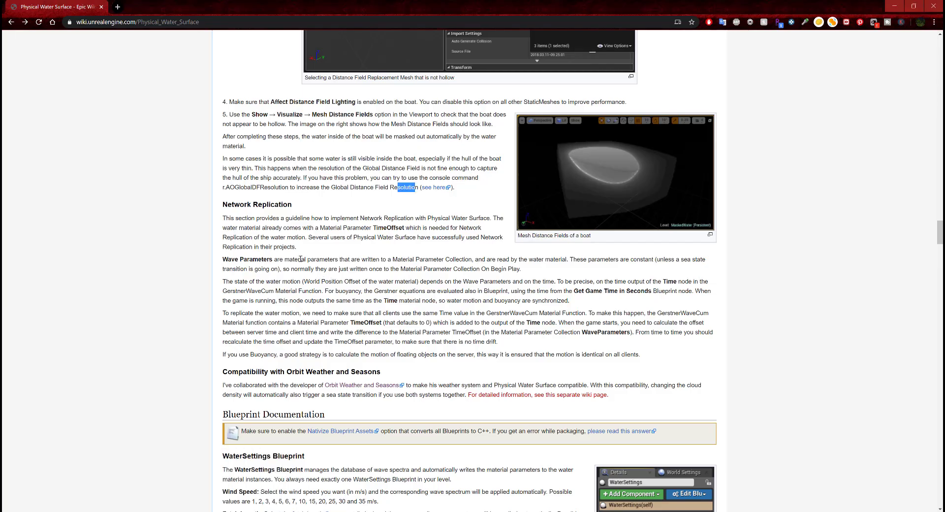
pyautogui.scroll(14, 292, 244)
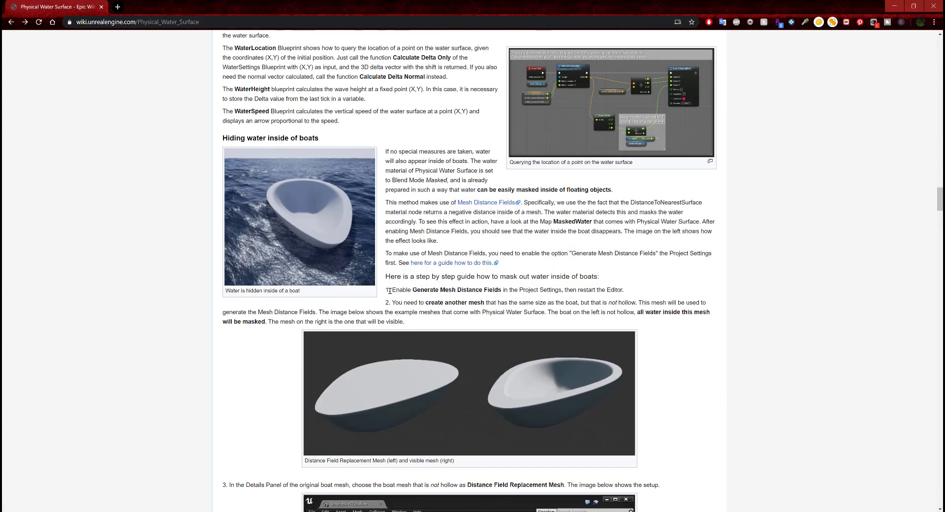
pyautogui.moveTo(389, 291); pyautogui.dragTo(490, 292)
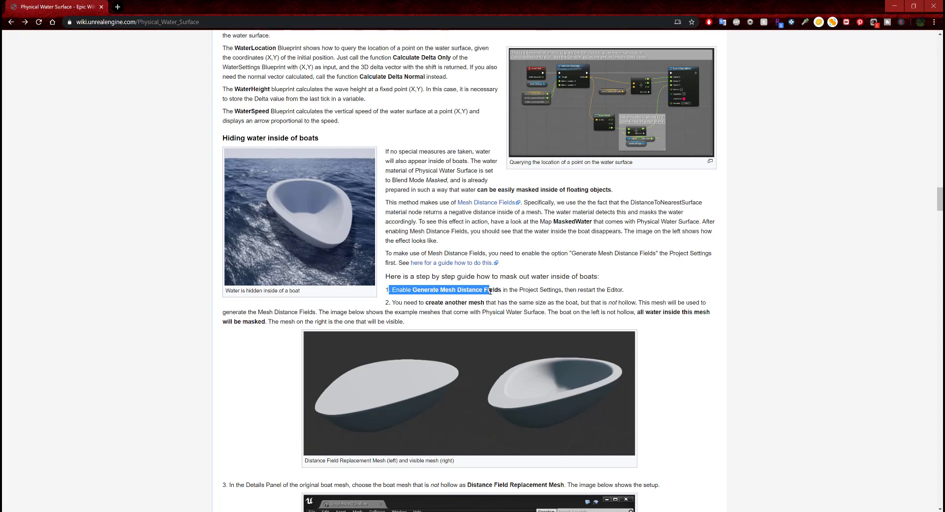
pyautogui.moveTo(557, 295); pyautogui.dragTo(619, 289)
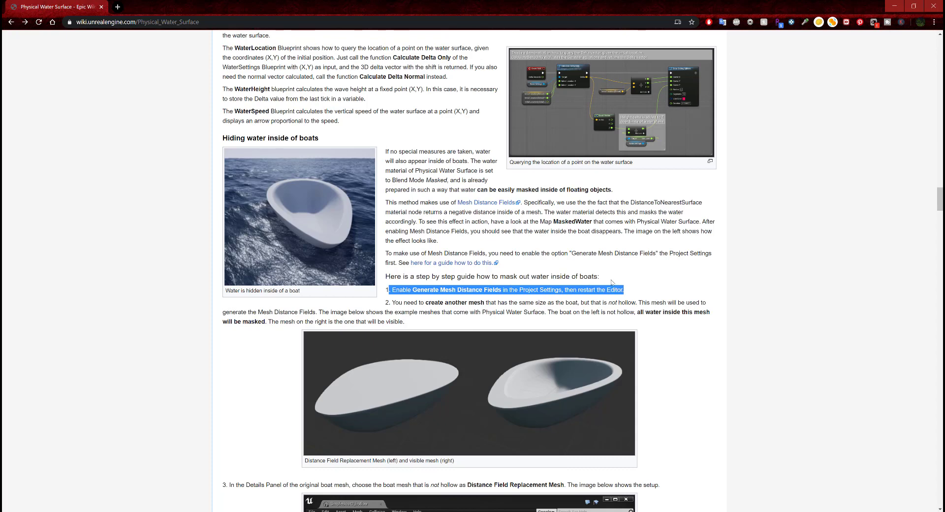
pyautogui.click(610, 279)
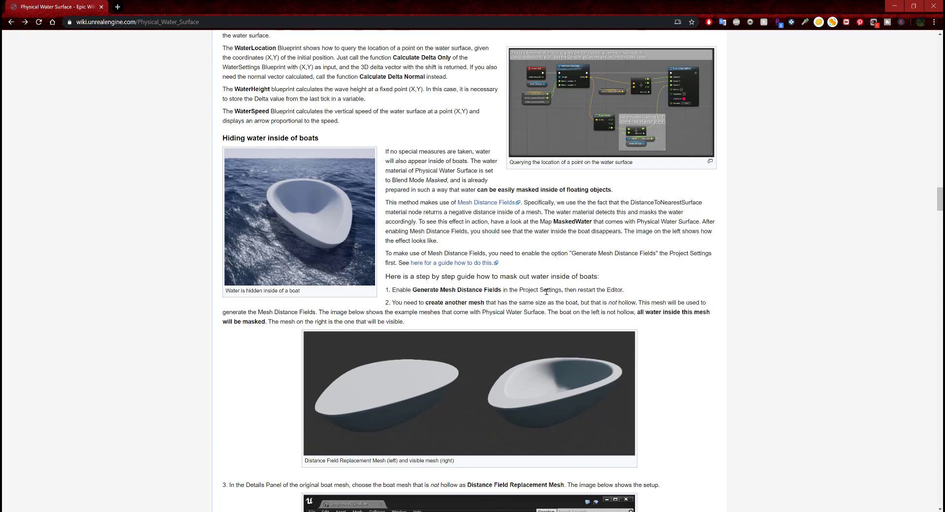
pyautogui.hotkey('alt', 'Tab')
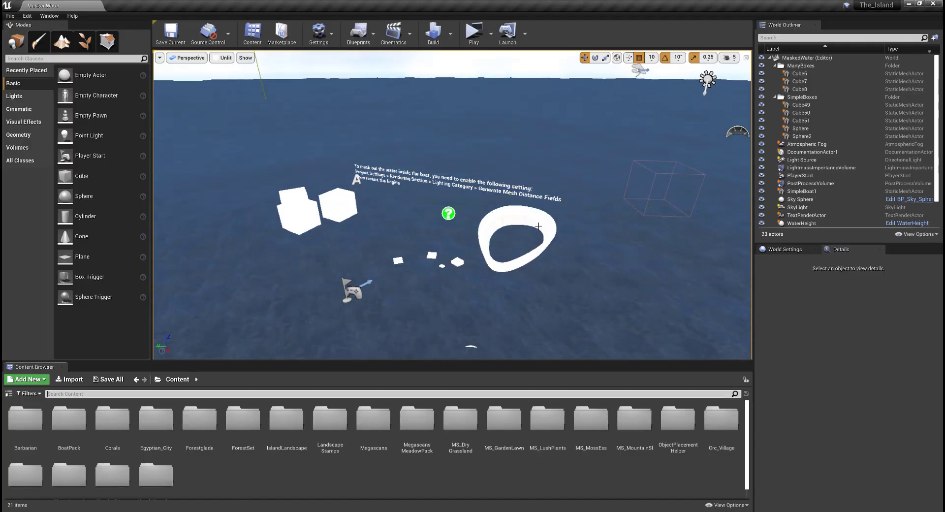
# - Look over the MaskedWater scene in the editor viewport from several angles and from farther away
pyautogui.moveTo(432, 206)
pyautogui.mouseDown(button='right')
pyautogui.moveTo(462, 195)
pyautogui.moveTo(470, 219)
pyautogui.moveTo(432, 220)
pyautogui.mouseUp(button='right')
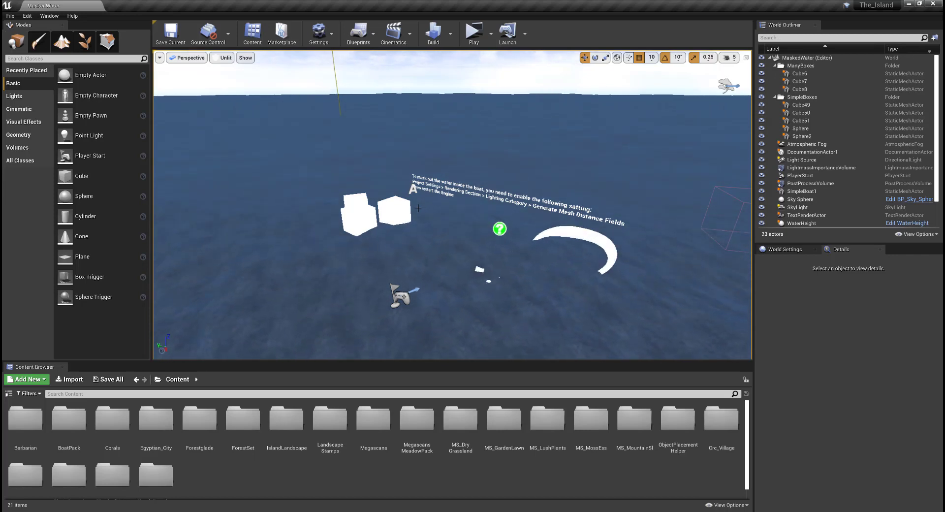
pyautogui.moveTo(418, 208); pyautogui.dragTo(450, 256, button='right')
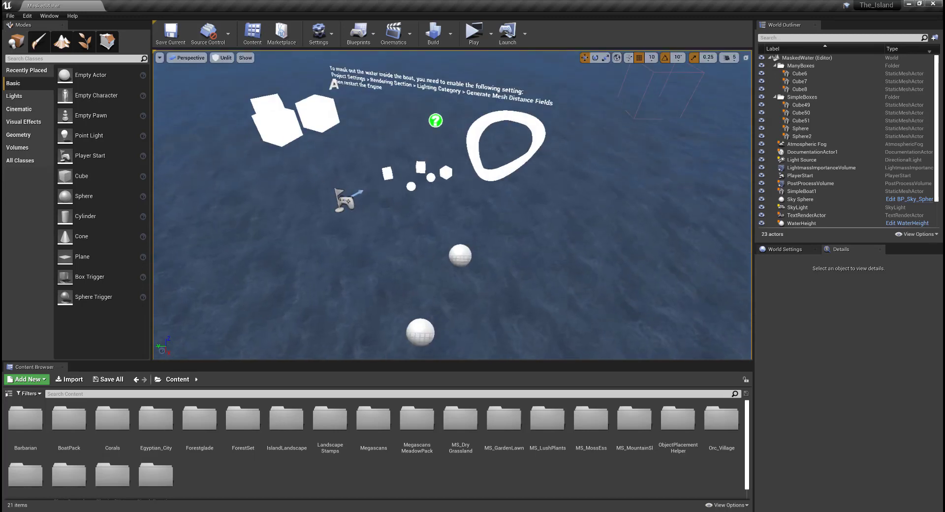
pyautogui.moveTo(417, 208); pyautogui.dragTo(413, 205, button='right')
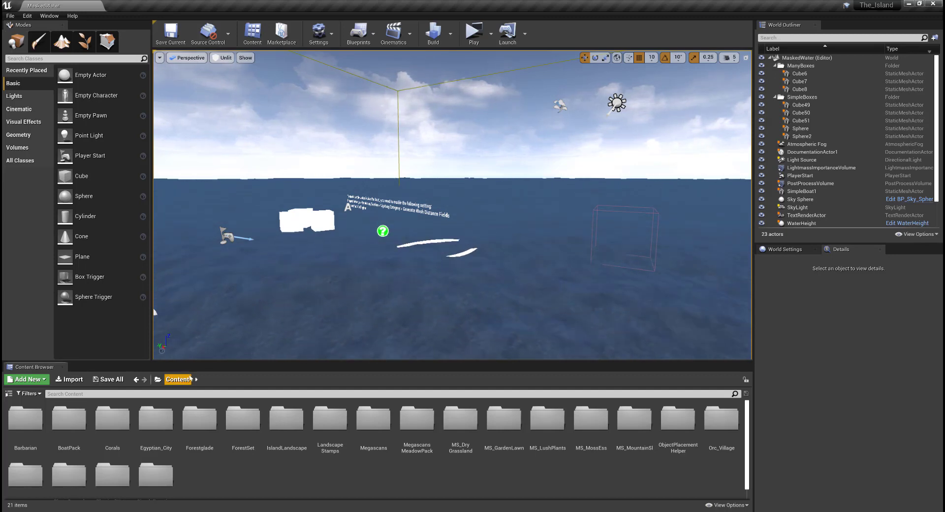
pyautogui.scroll(-1, 210, 408)
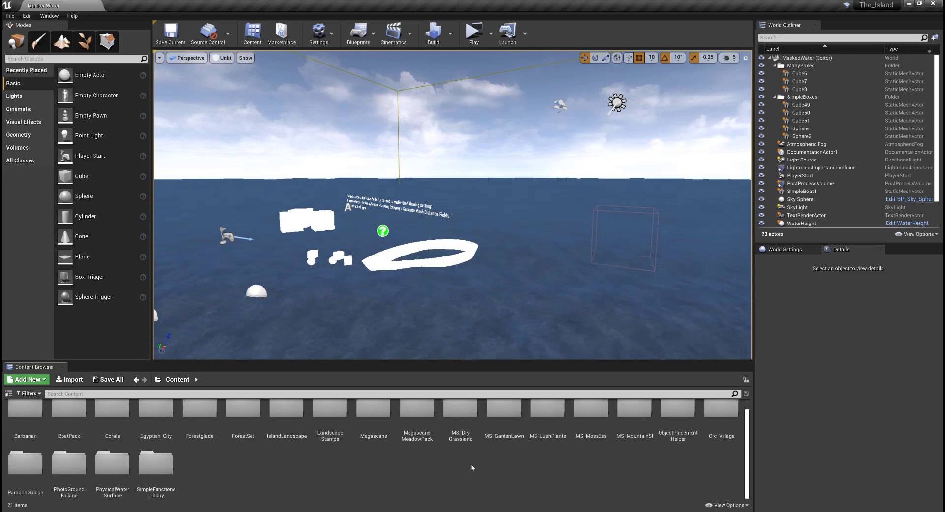
pyautogui.scroll(1, 471, 467)
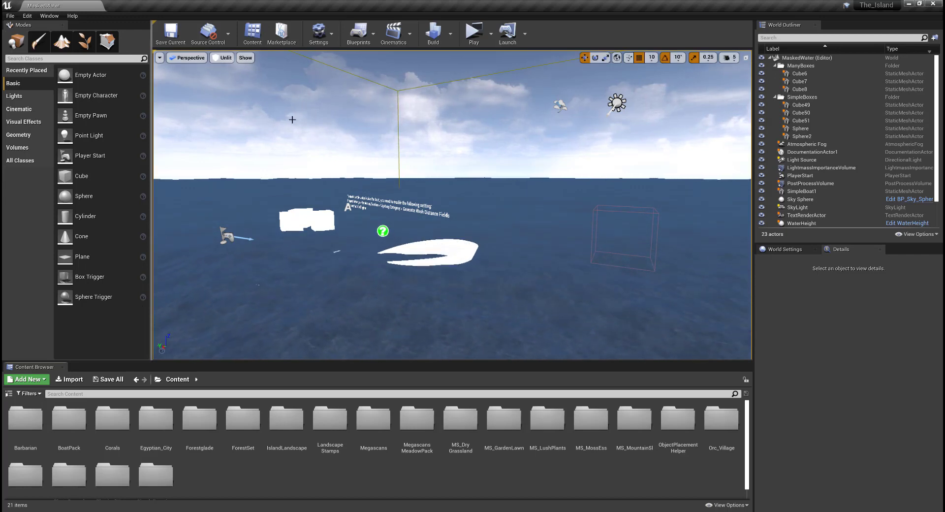
pyautogui.scroll(1, 293, 119)
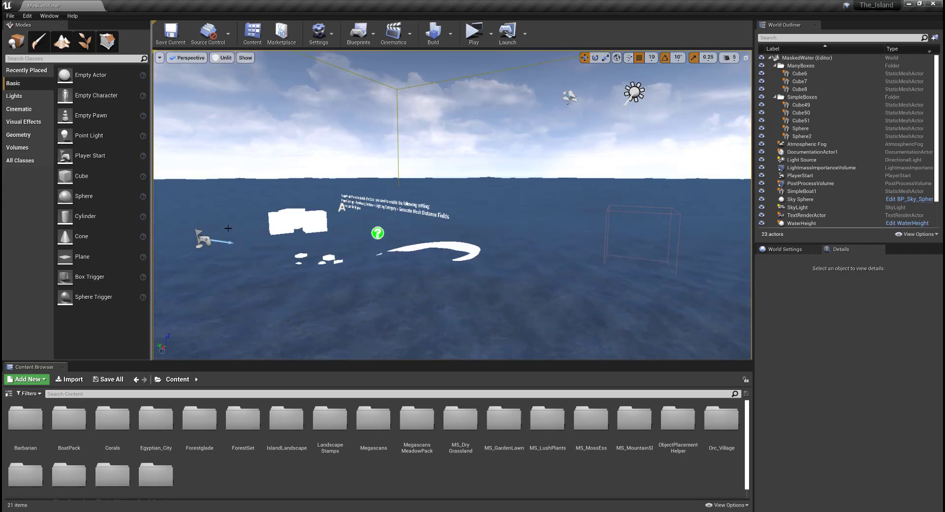
pyautogui.press('d')
pyautogui.moveTo(229, 224); pyautogui.dragTo(147, 259, button='right')
pyautogui.press('d')
pyautogui.press('a')
pyautogui.press('s')
pyautogui.press('s')
pyautogui.moveTo(446, 249); pyautogui.dragTo(446, 260, button='right')
pyautogui.press('s')
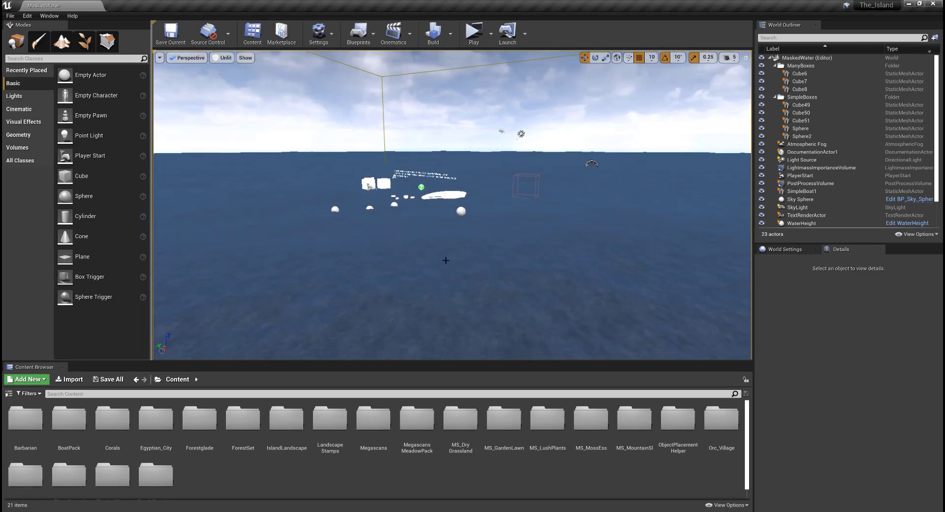
# - Browse the PhysicalWaterSurface Maps folder, check its DemoBlueprints subfolder and go back to Maps
pyautogui.scroll(-1, 199, 418)
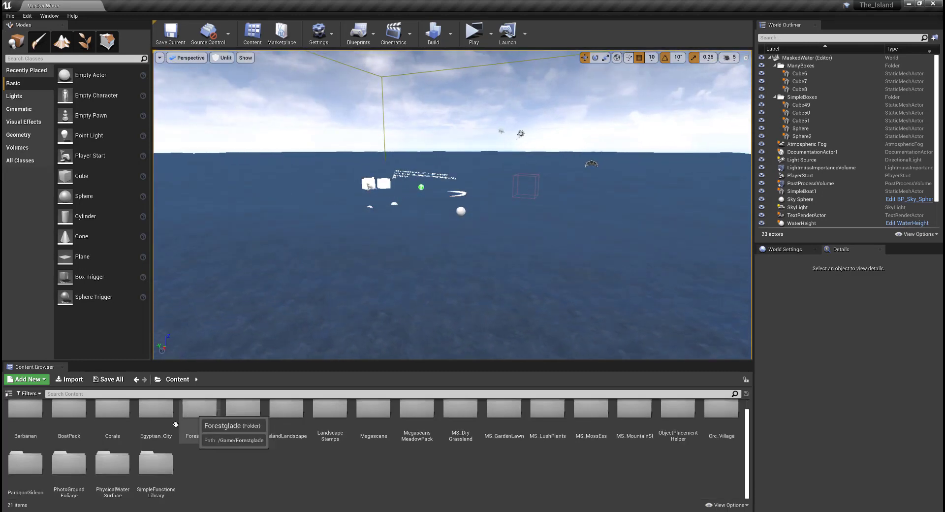
pyautogui.doubleClick(98, 468)
pyautogui.doubleClick(104, 458)
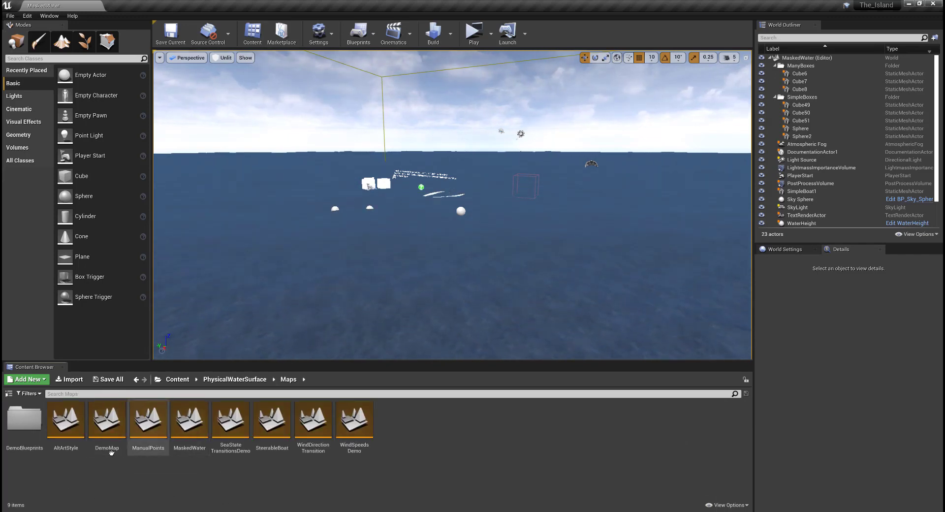
pyautogui.doubleClick(25, 422)
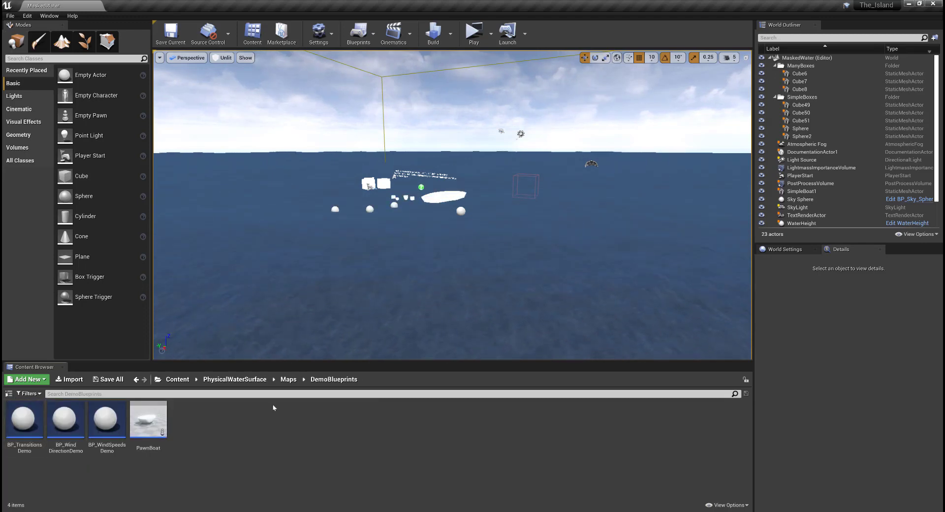
pyautogui.hotkey('alt', 'Left')
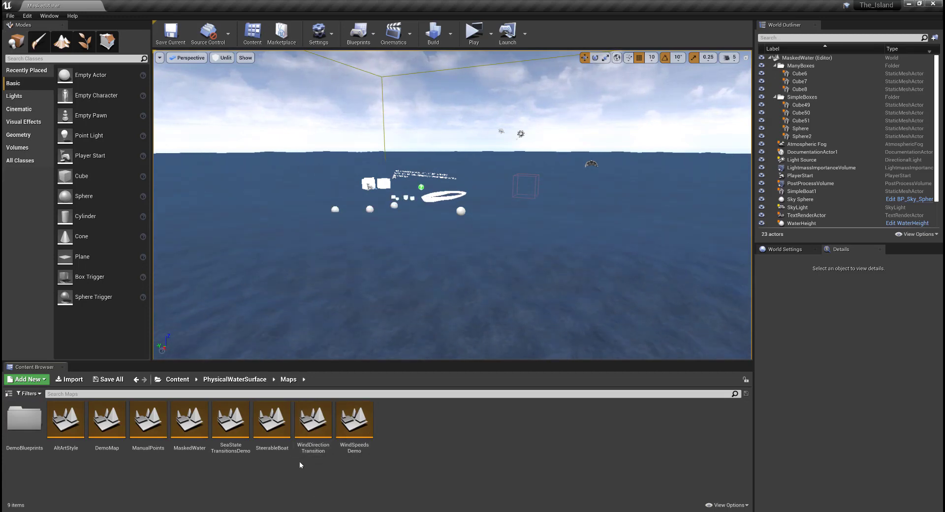
# - Open the SteerableBoat map and look over the boat and the cubes around it in the scene
pyautogui.doubleClick(275, 433)
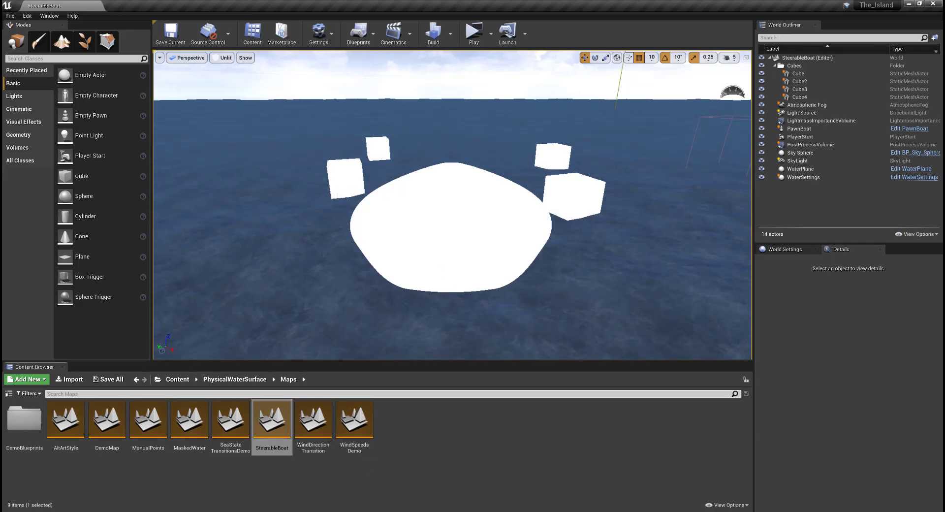
pyautogui.moveTo(452, 204); pyautogui.dragTo(305, 231, button='right')
pyautogui.press('e')
pyautogui.press('w')
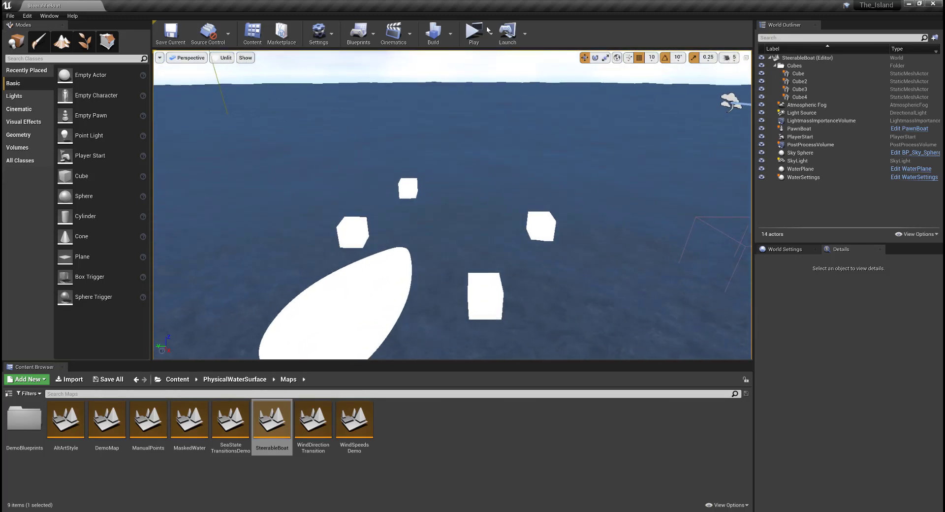
# - Play the level in a preview window, steer the boat forward and through turns in both directions, and end the preview
pyautogui.click(474, 34)
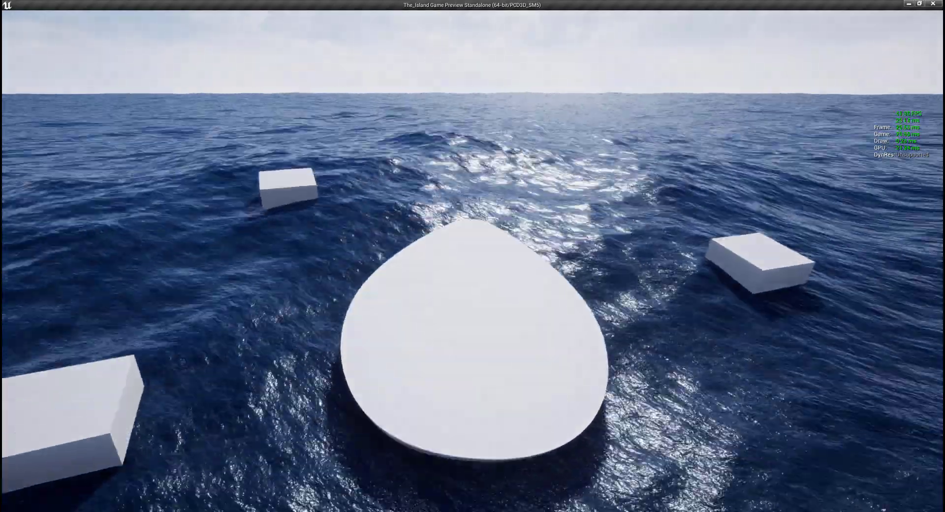
pyautogui.press('w')
pyautogui.press('a')
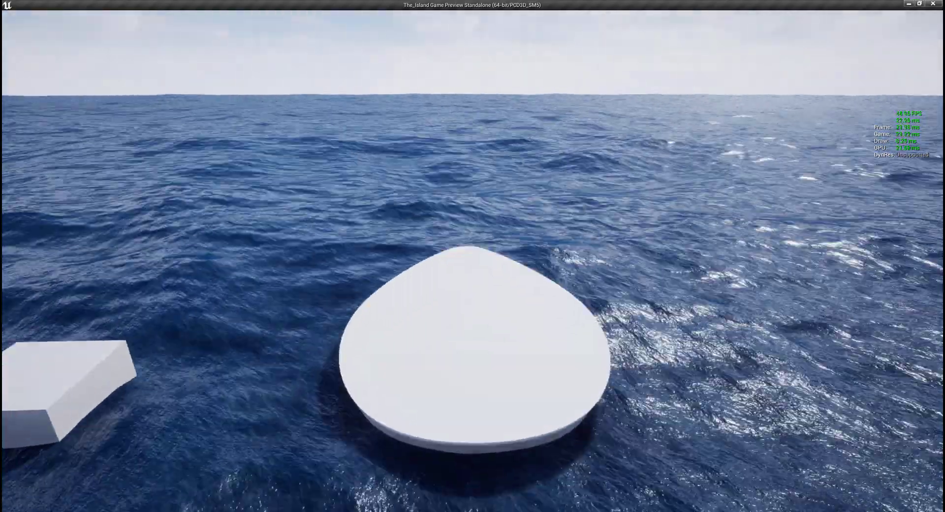
pyautogui.press('a')
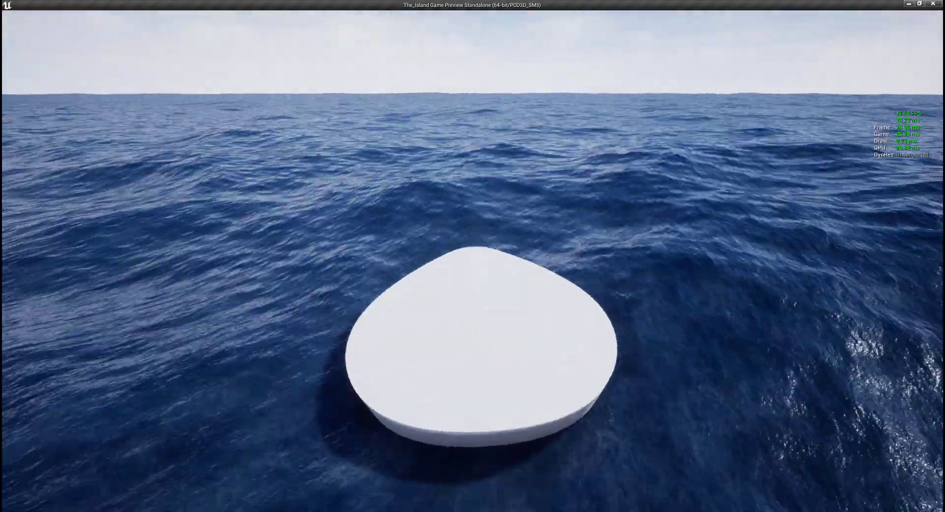
pyautogui.press('d')
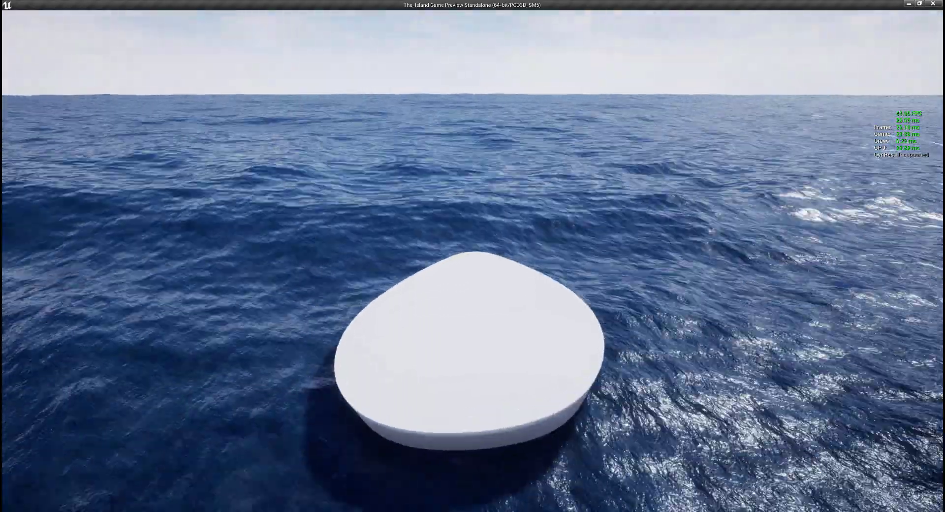
pyautogui.press('d')
pyautogui.press('d')
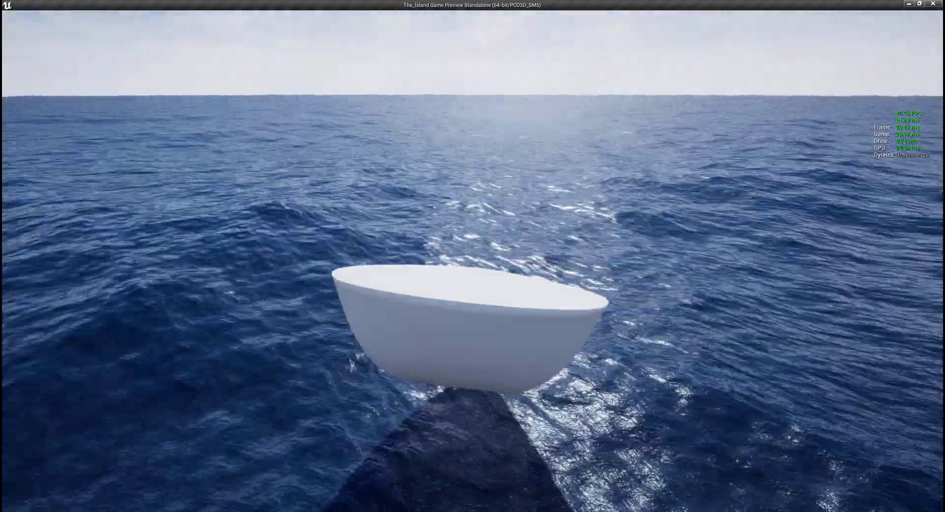
pyautogui.press('d')
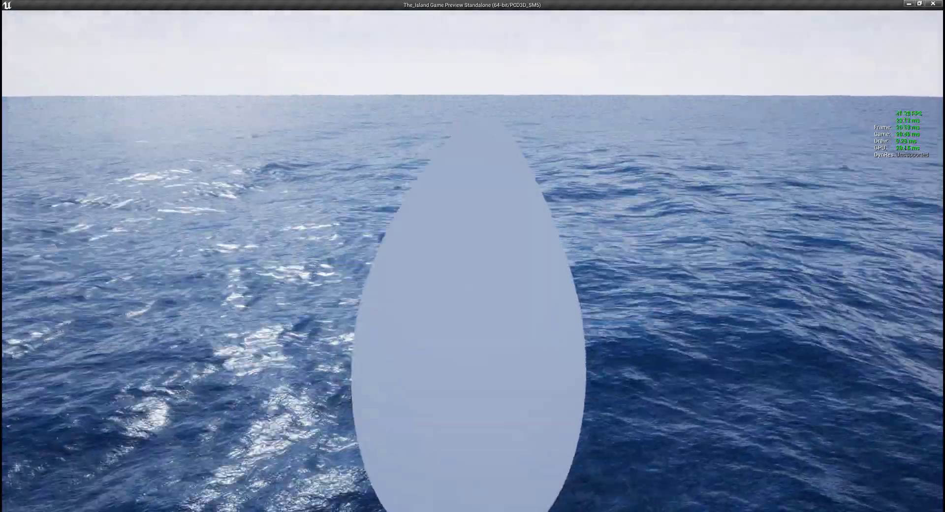
pyautogui.press('d')
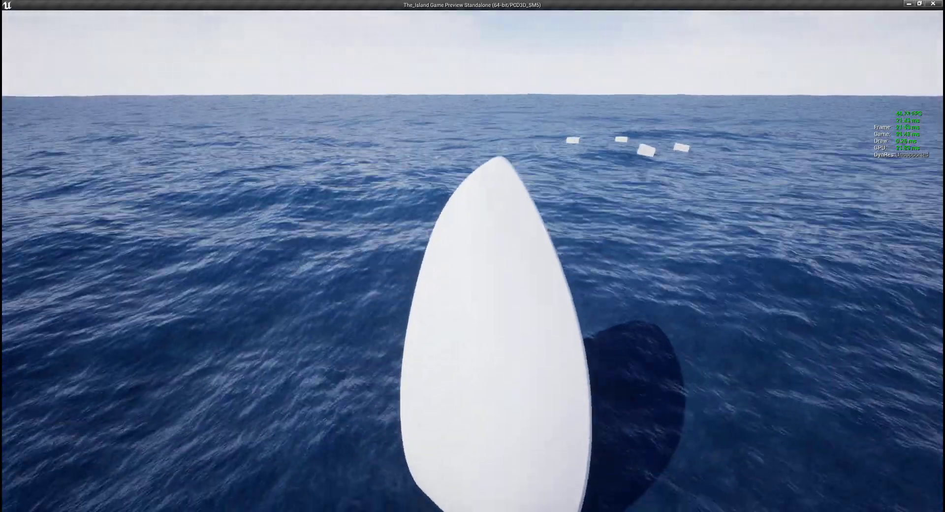
pyautogui.press('a')
pyautogui.press('d')
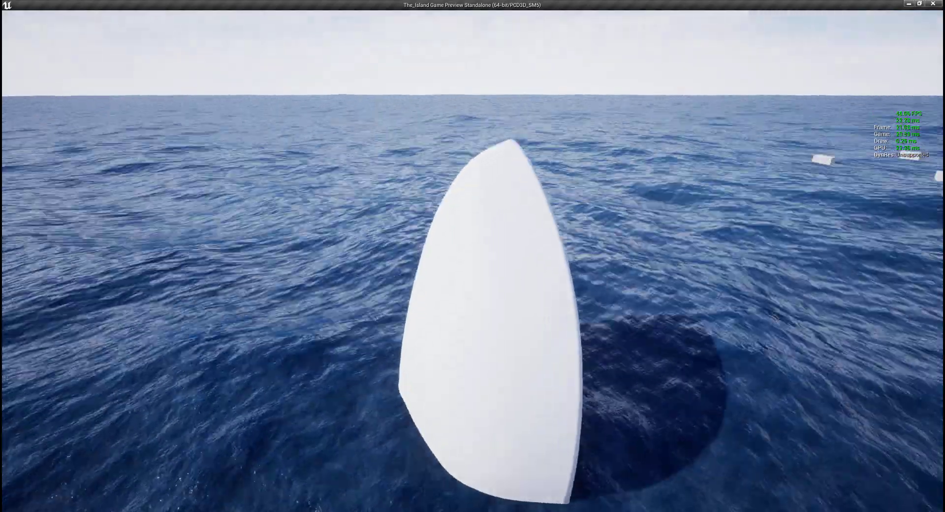
pyautogui.press('d')
pyautogui.press('a')
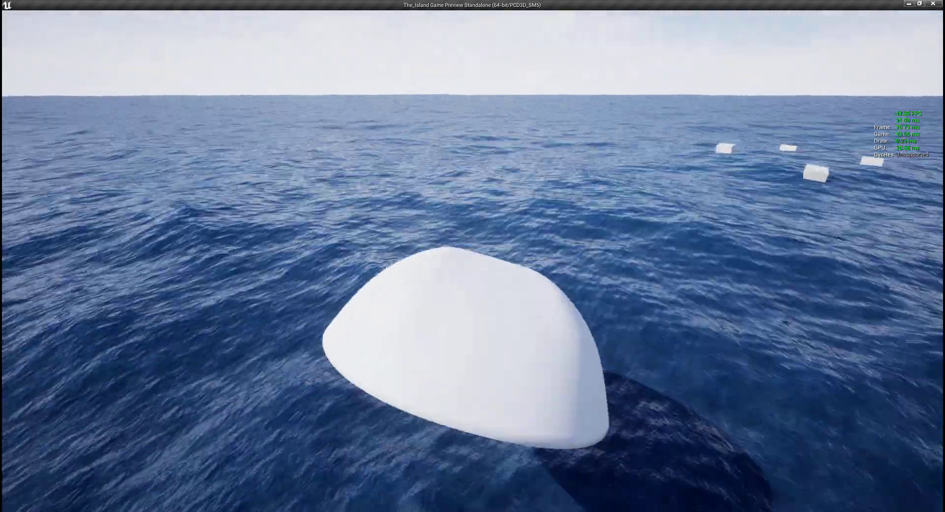
pyautogui.press('a')
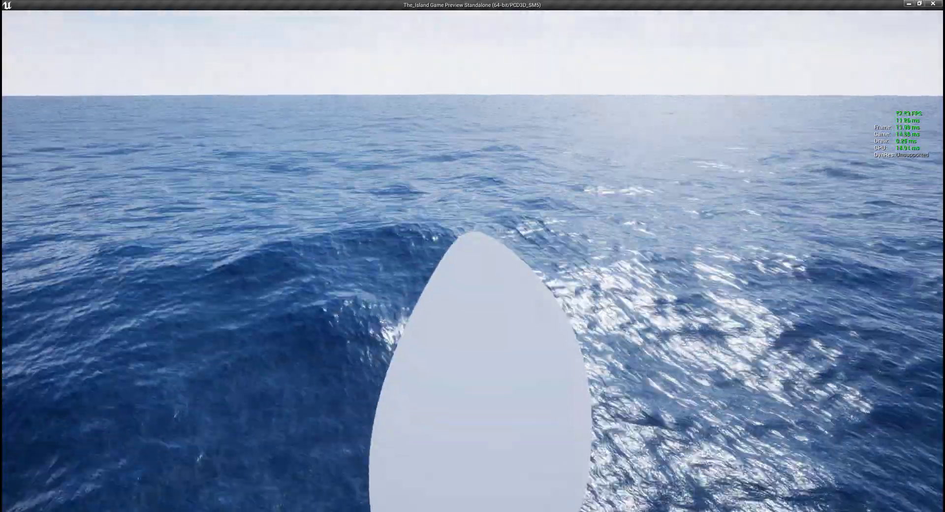
pyautogui.press('a')
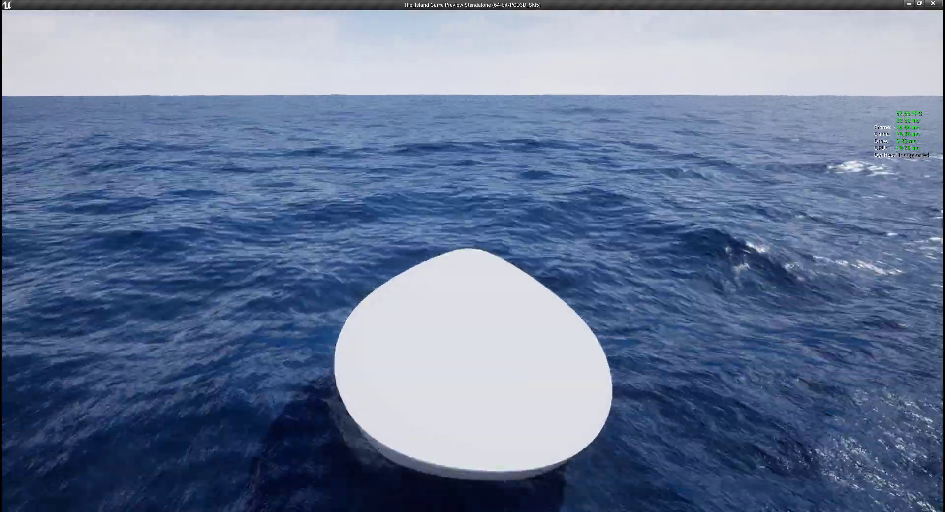
pyautogui.press('a')
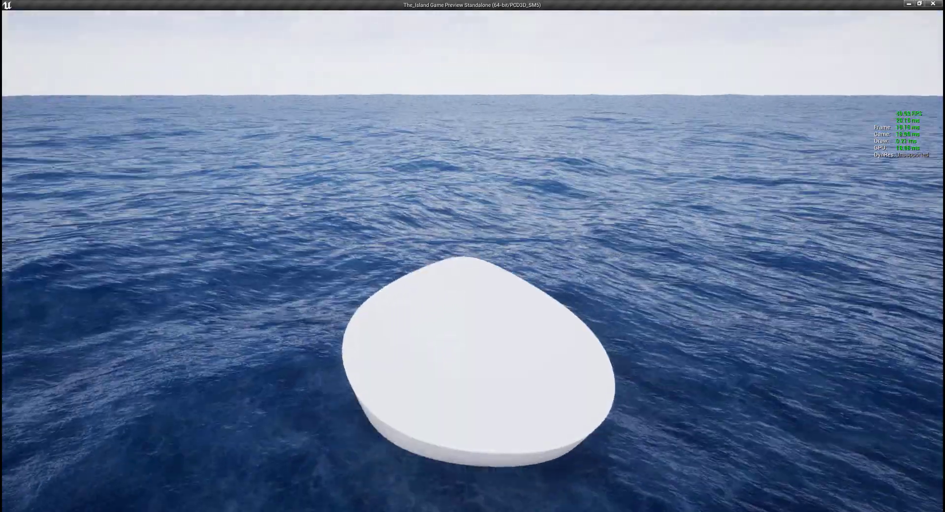
pyautogui.press('a')
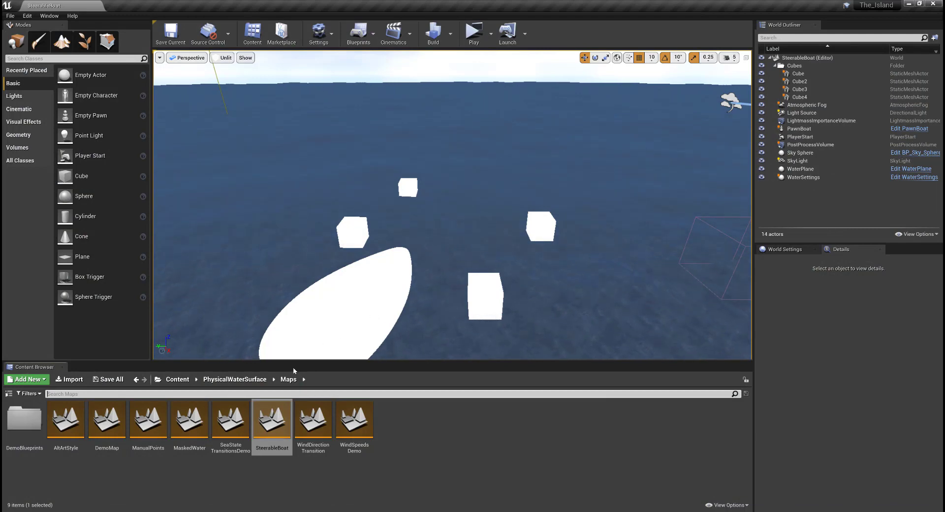
# - Reopen the MaskedWater map and view the in-scene note on masking out the water inside the boat
pyautogui.doubleClick(208, 428)
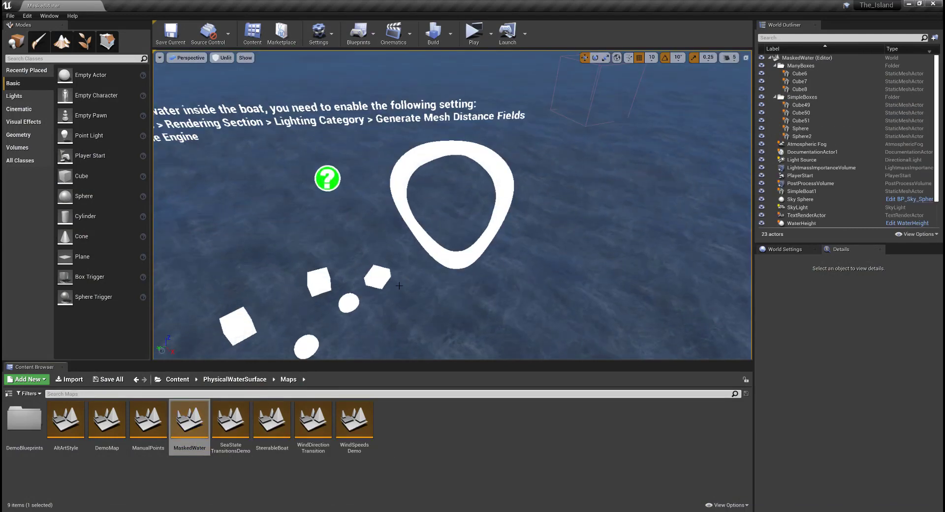
pyautogui.moveTo(325, 163); pyautogui.dragTo(342, 120, button='right')
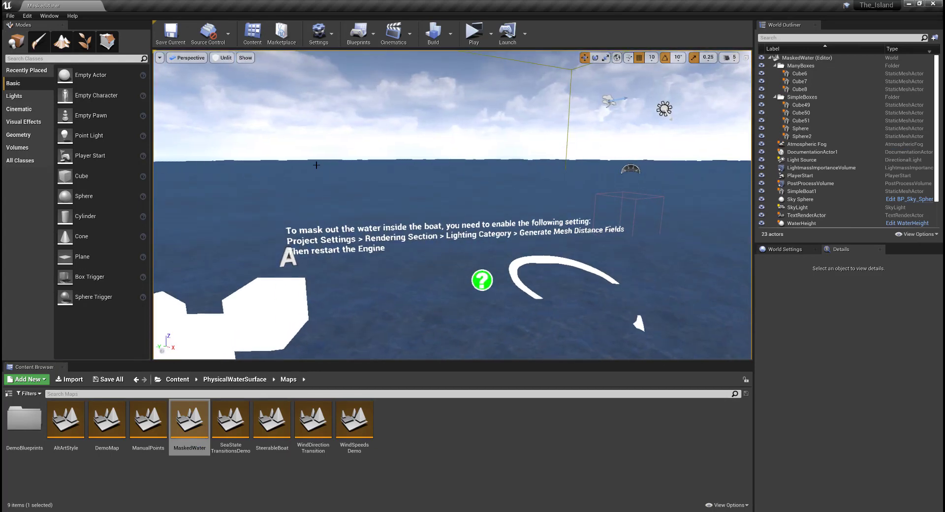
# - Open the AltArtStyle map and look over its water and cube in the editor scene
pyautogui.click(78, 428)
pyautogui.doubleClick(66, 423)
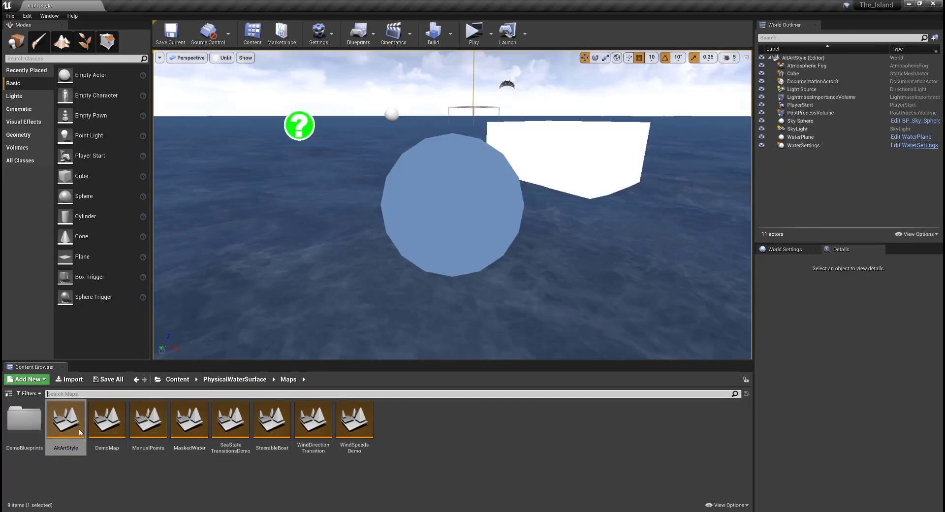
pyautogui.press('d')
pyautogui.moveTo(376, 220); pyautogui.dragTo(236, 170, button='right')
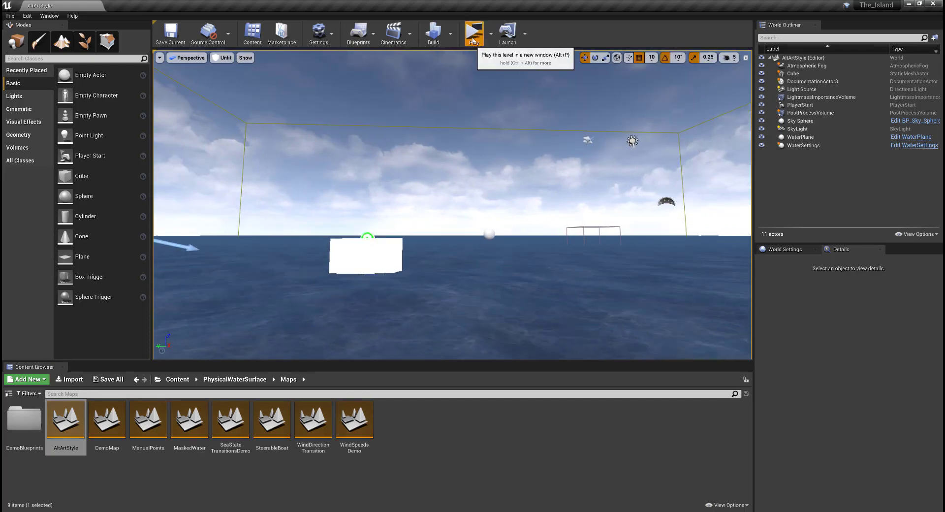
# - Play the AltArtStyle level, fly above and below the water and around the floating cube to inspect the surface, and end the preview
pyautogui.click(470, 43)
pyautogui.click(606, 167)
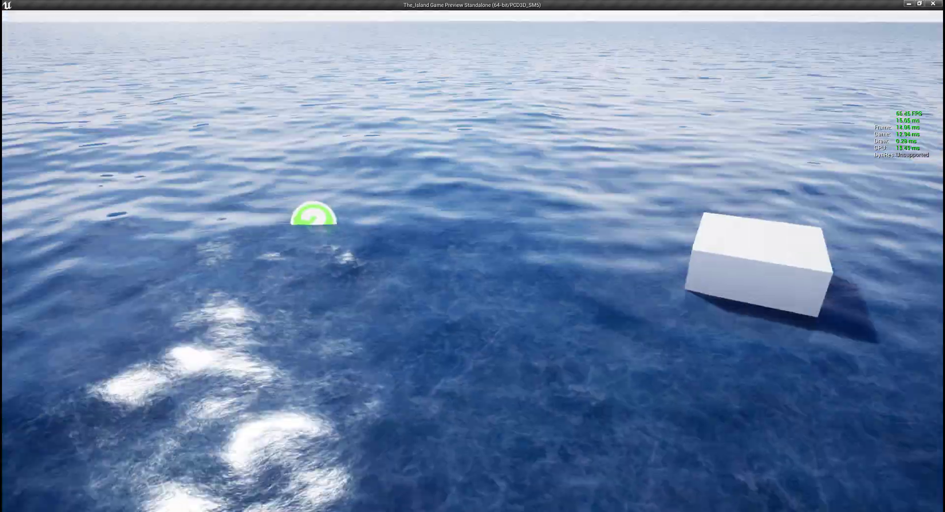
pyautogui.press('w')
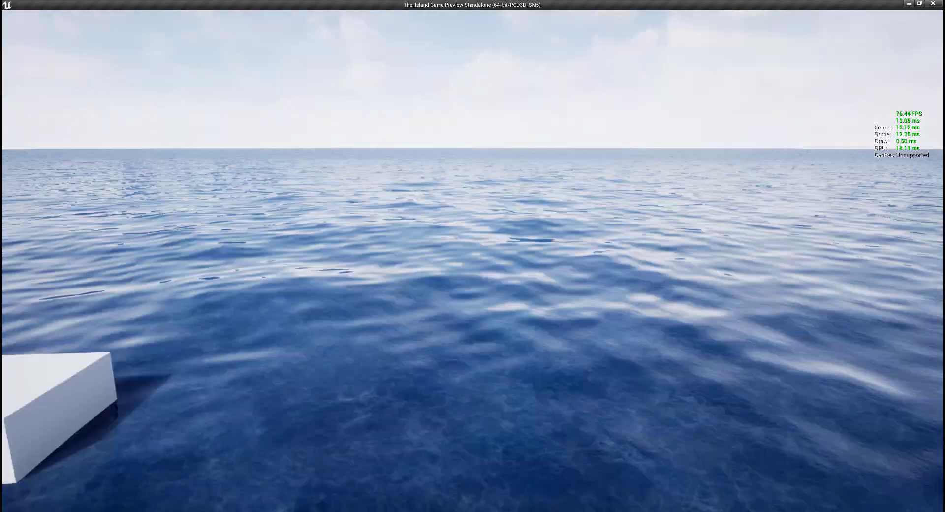
pyautogui.press('w')
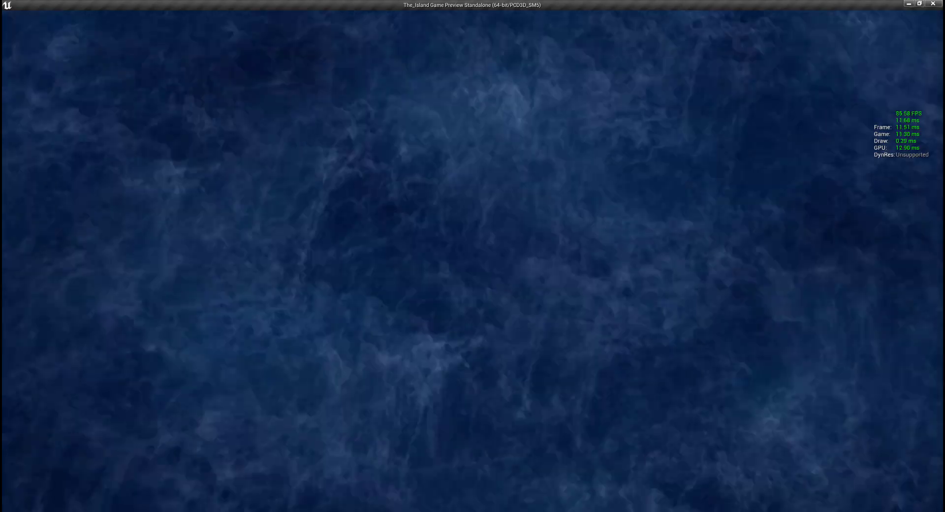
pyautogui.press('w')
pyautogui.press('w')
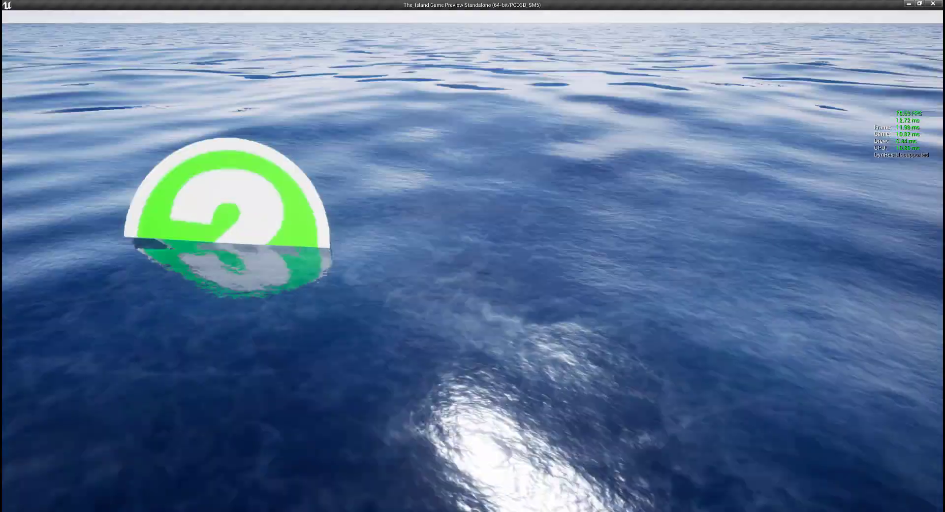
pyautogui.press('w')
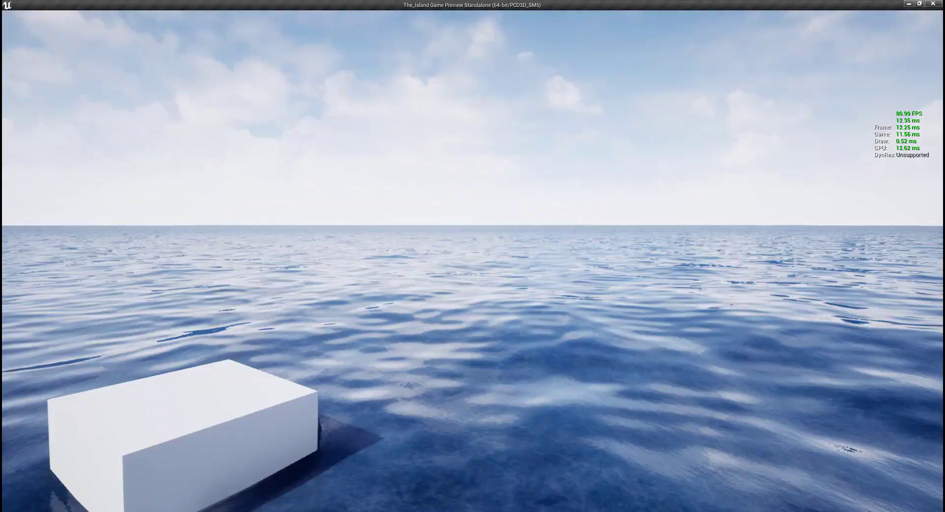
pyautogui.press('a')
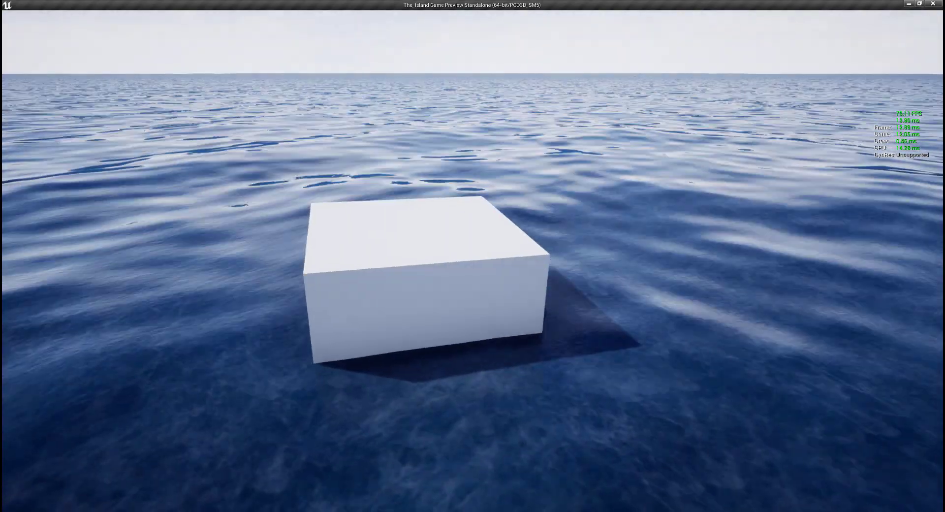
pyautogui.press('w')
pyautogui.press('w')
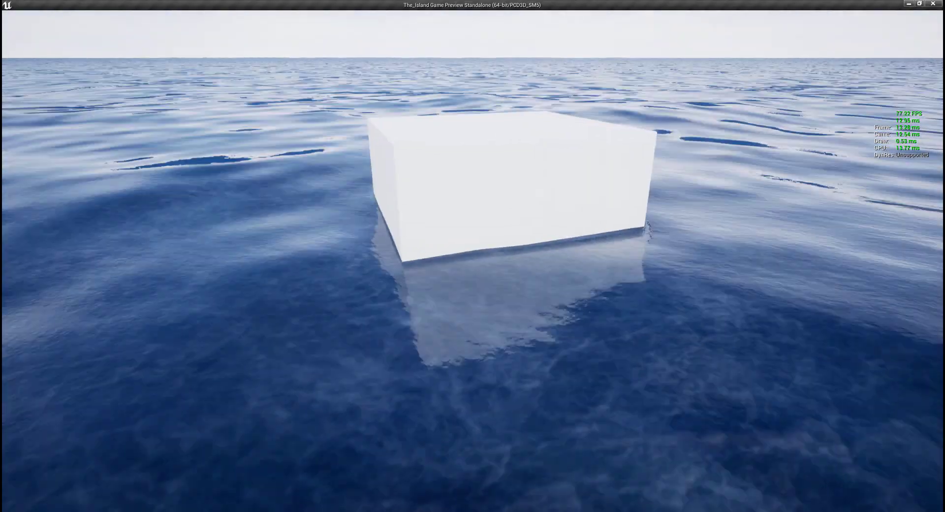
pyautogui.press('a')
pyautogui.press('s')
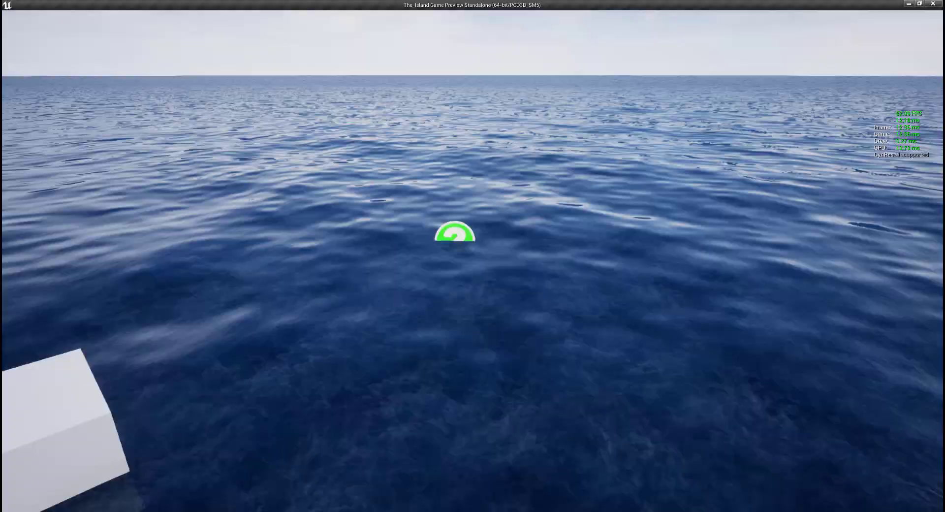
pyautogui.press('d')
pyautogui.press('Escape')
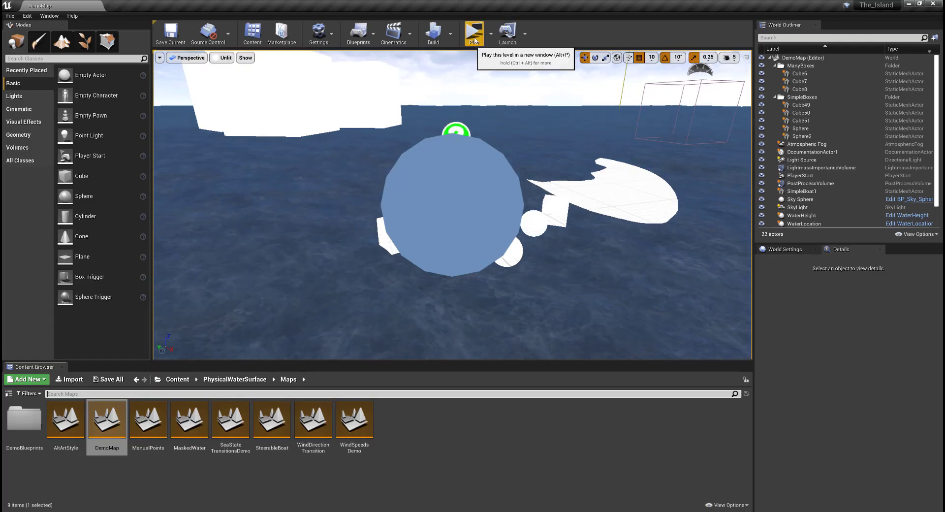
# - Play the DemoMap level, fly around the floating boxes, spheres and boat to inspect the waves, and end the preview
pyautogui.click(475, 37)
pyautogui.click(605, 166)
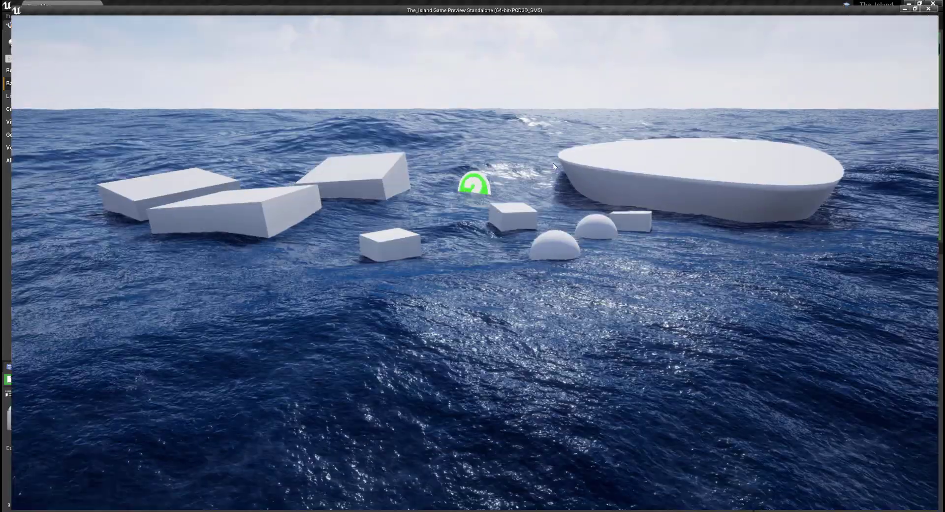
pyautogui.press('d')
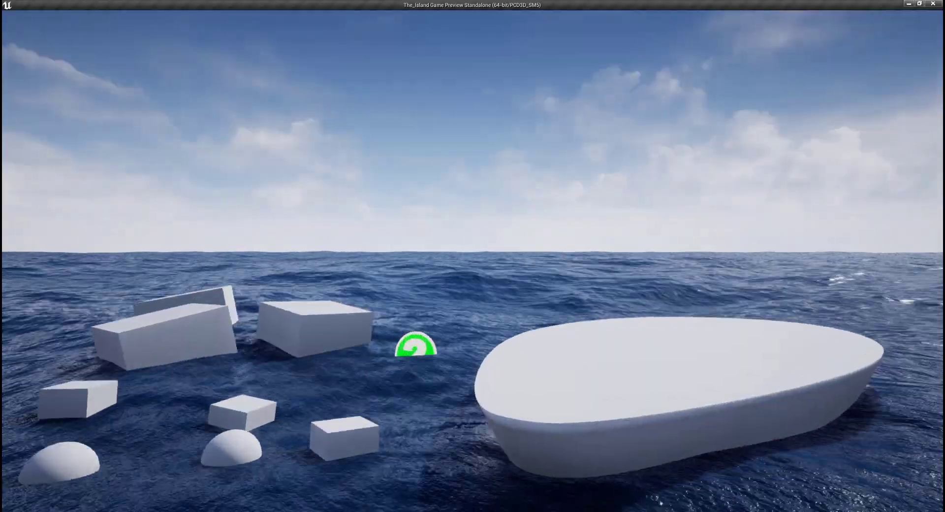
pyautogui.press('s')
pyautogui.press('a')
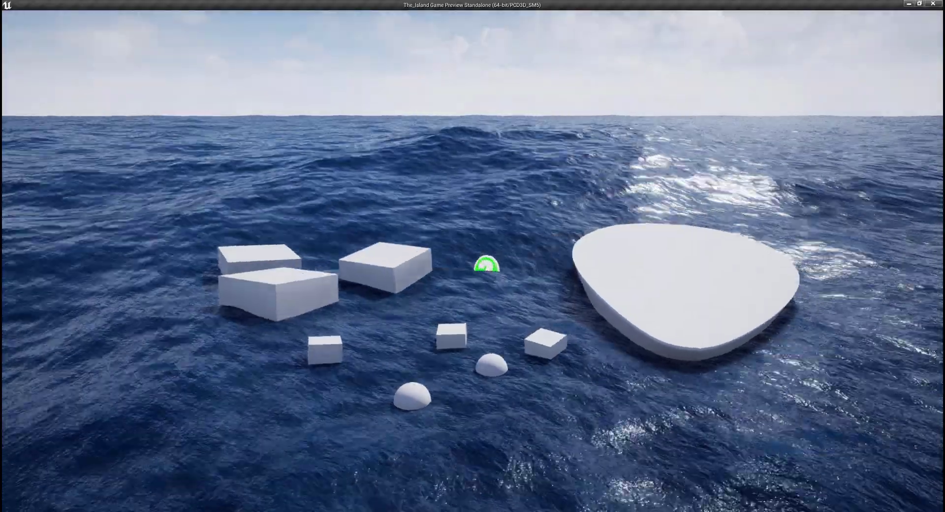
pyautogui.press('w')
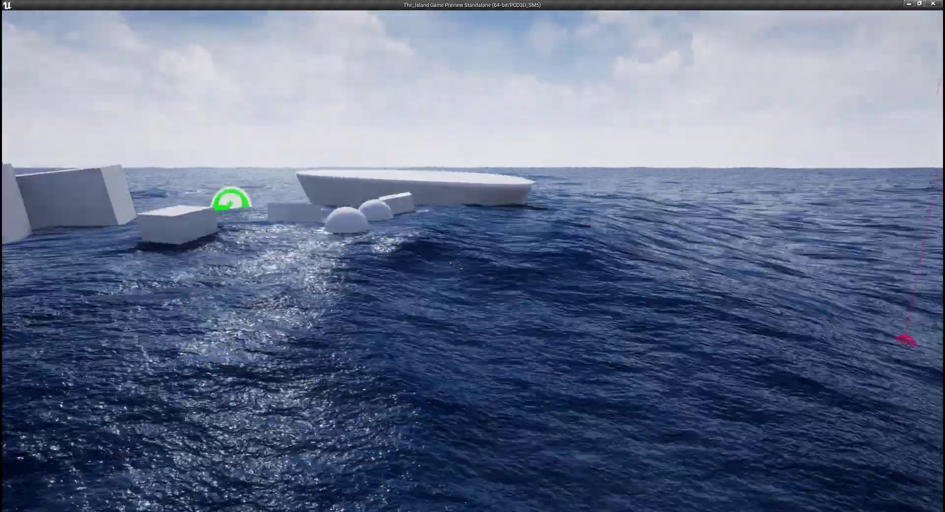
pyautogui.press('s')
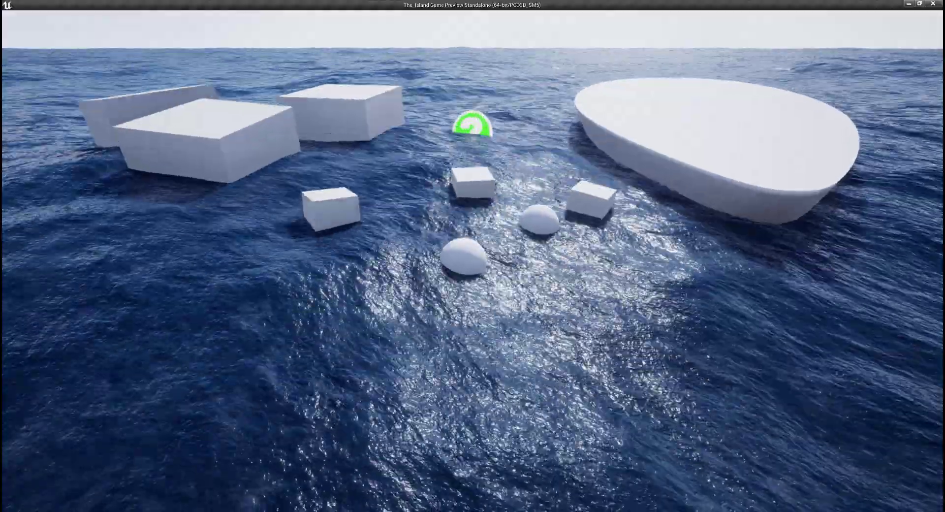
pyautogui.press('Escape')
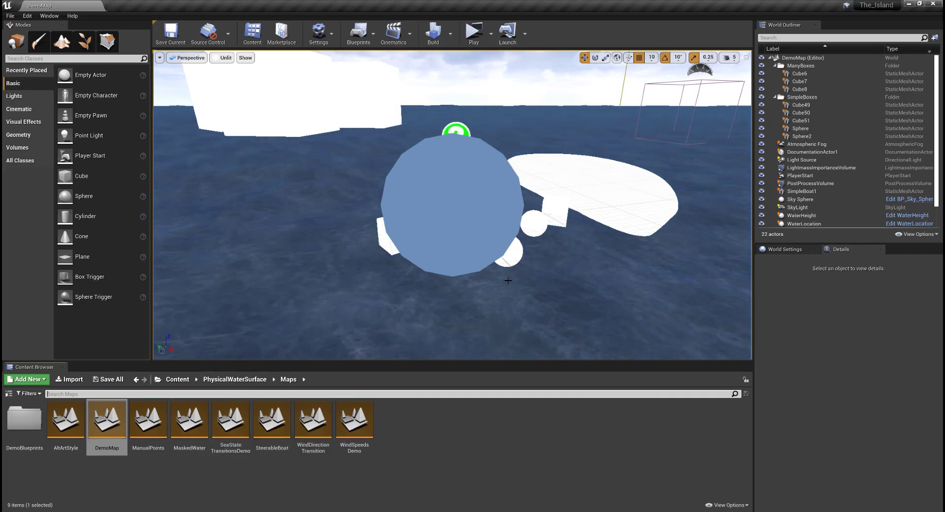
# - Select the WaterSettings actor and look through its wind speed, fetch length, wind direction and remaining properties
pyautogui.scroll(-2, 820, 216)
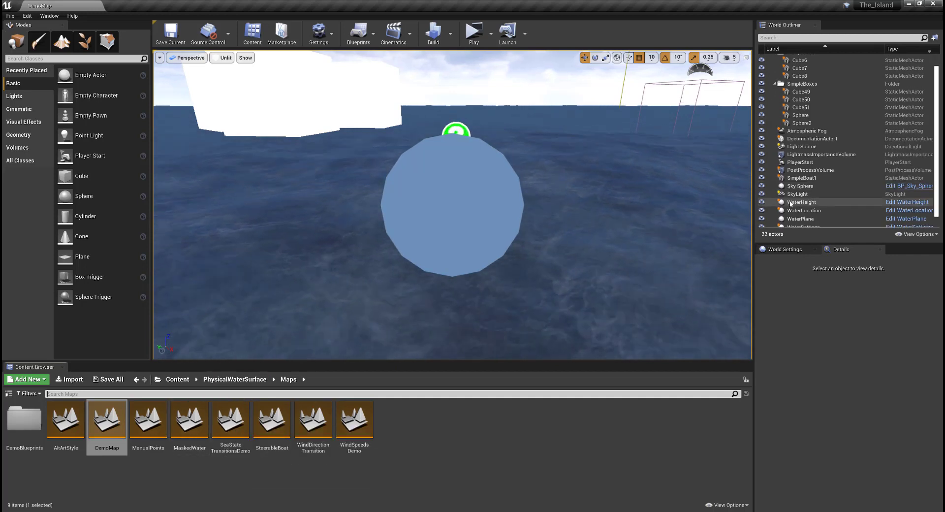
pyautogui.click(820, 218)
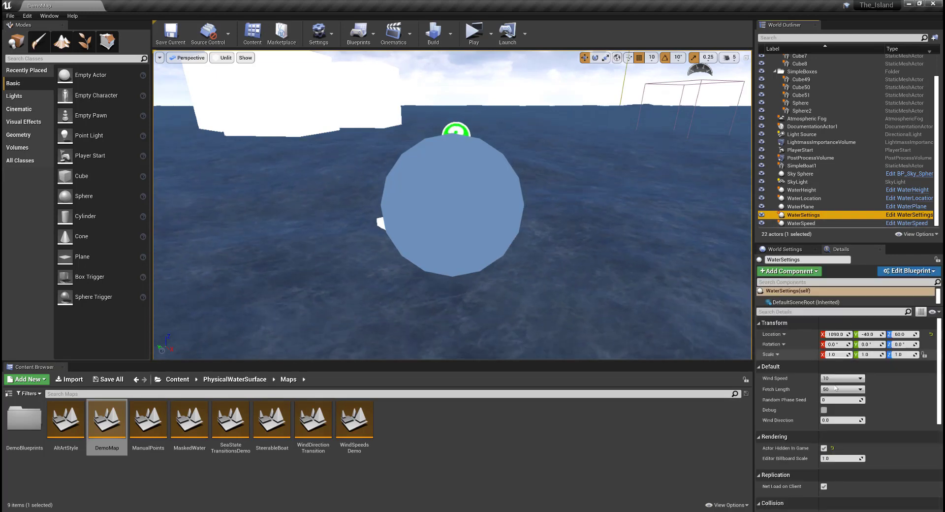
pyautogui.scroll(-2, 813, 411)
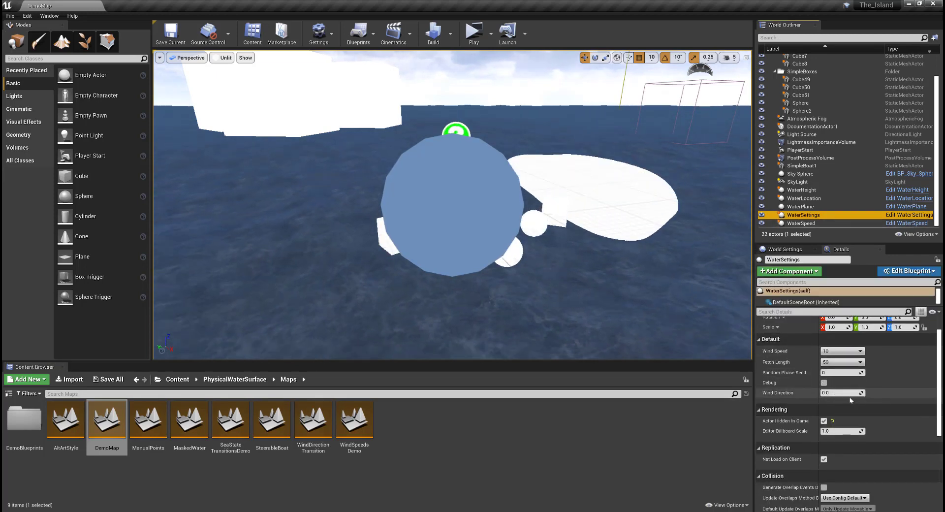
pyautogui.scroll(-10, 842, 392)
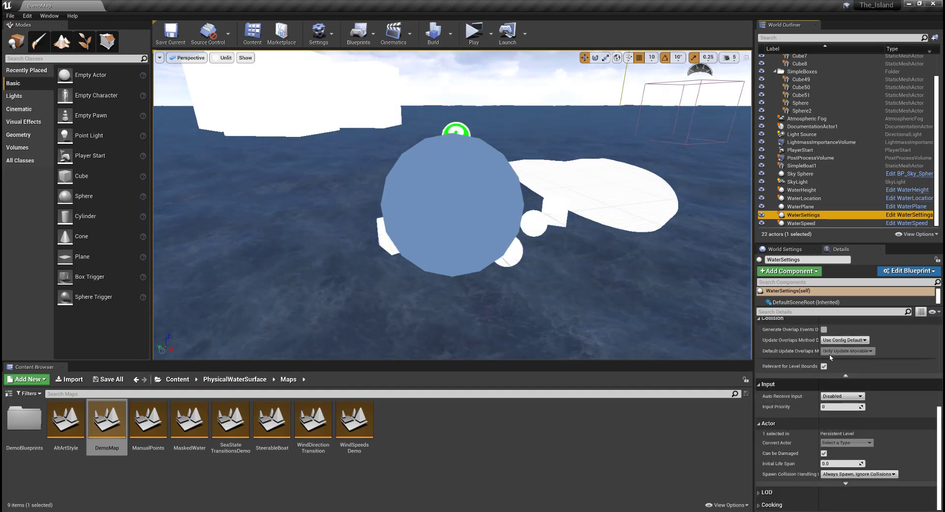
# - Select the SimpleBoat1 actor, show its full component list, and set the Drag Multiplier of its Buoyancy component to 150
pyautogui.click(801, 166)
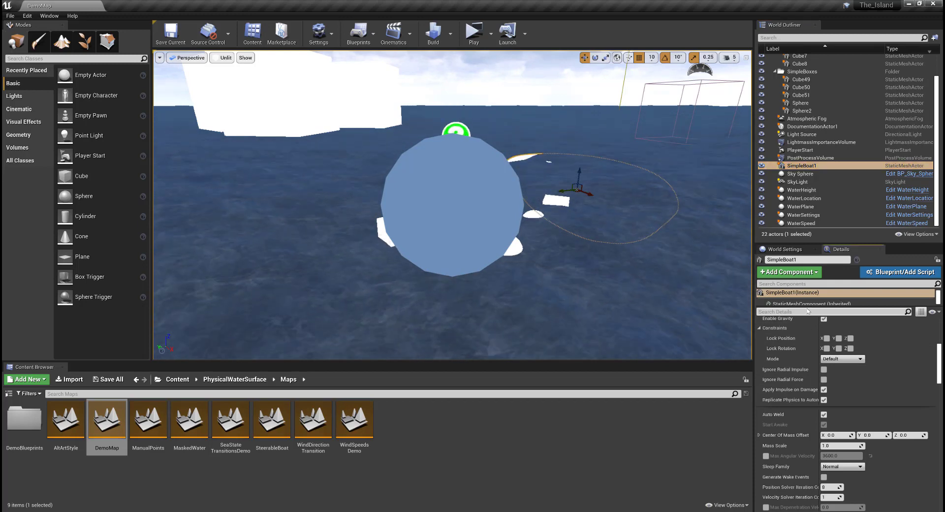
pyautogui.moveTo(809, 304); pyautogui.dragTo(808, 354)
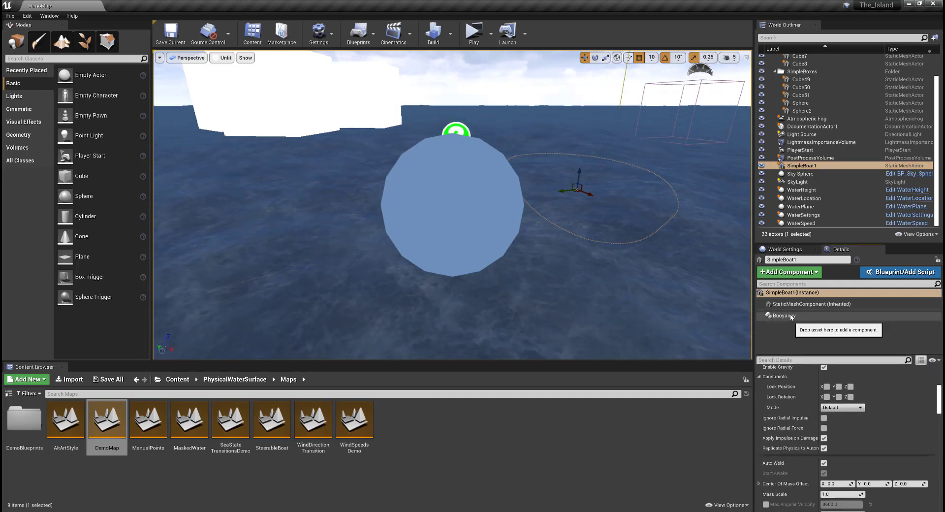
pyautogui.click(788, 315)
pyautogui.scroll(3, 793, 406)
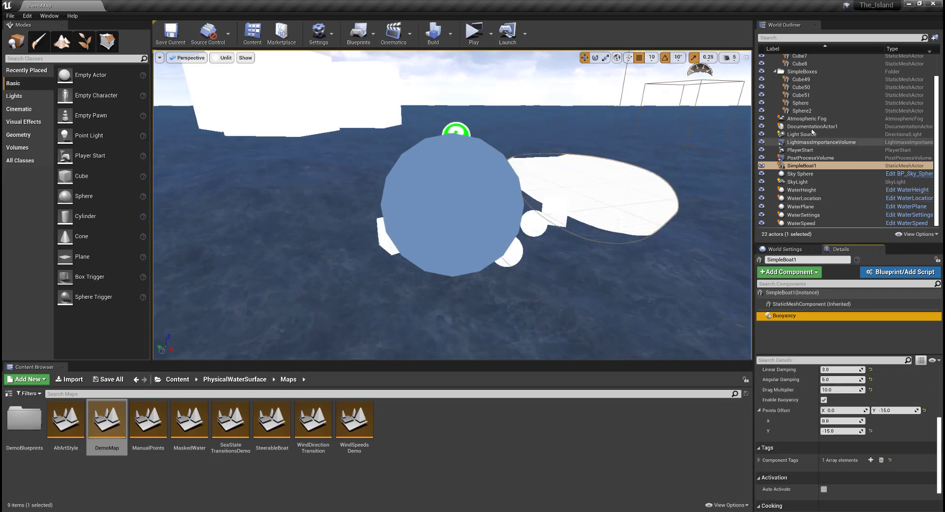
pyautogui.click(831, 390)
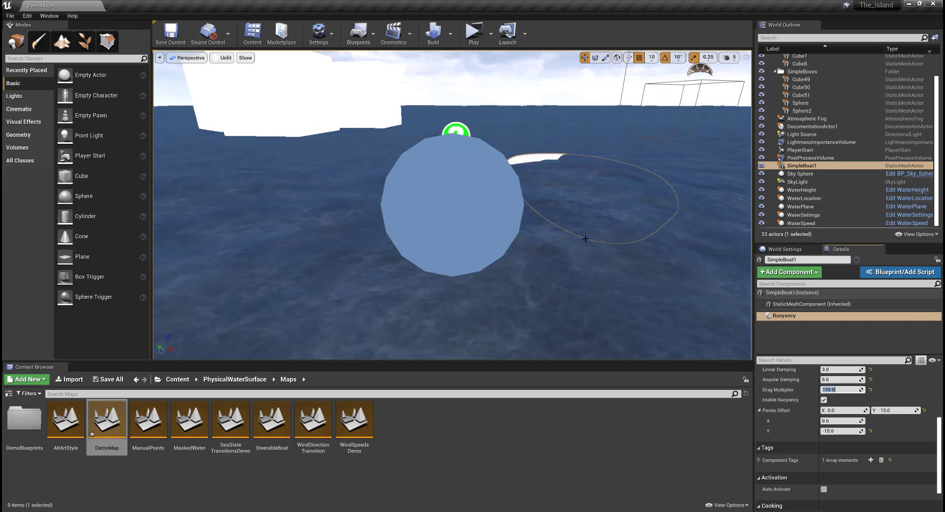
# - Play the DemoMap level twice to check how the boat moves on the waves, ending the preview each time
pyautogui.moveTo(549, 263); pyautogui.dragTo(617, 231, button='right')
pyautogui.press('s')
pyautogui.press('w')
pyautogui.moveTo(549, 236); pyautogui.dragTo(542, 261, button='right')
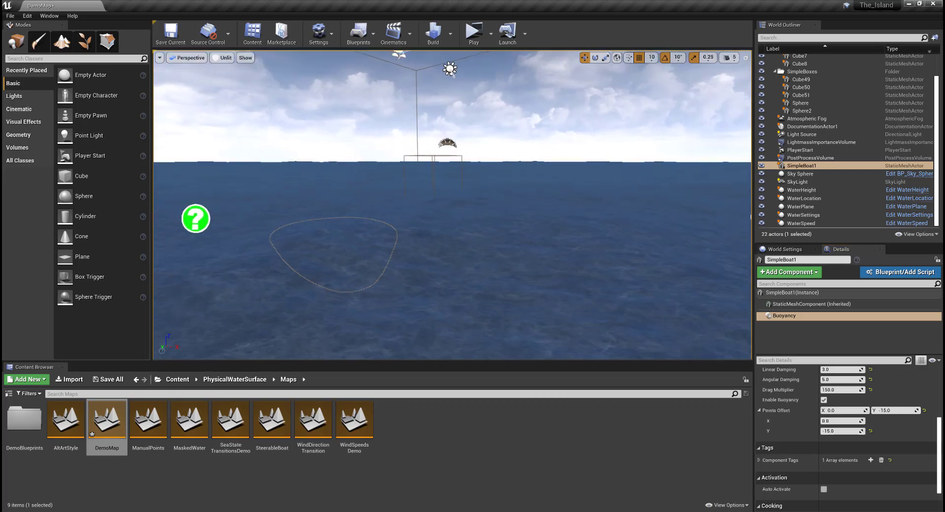
pyautogui.click(475, 31)
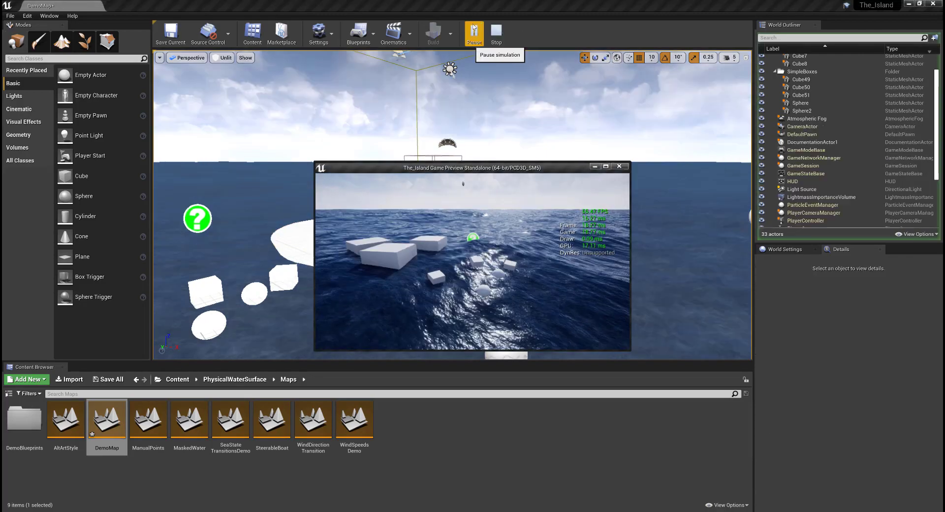
pyautogui.click(606, 166)
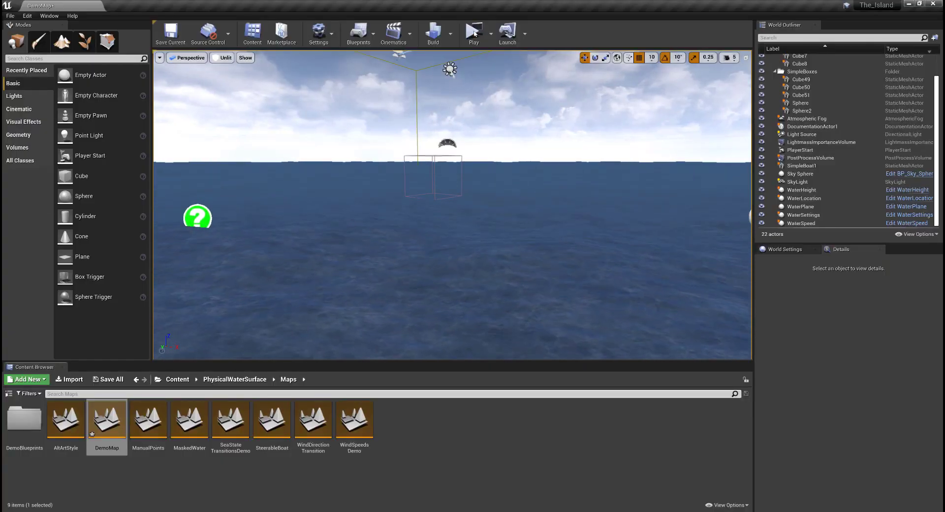
pyautogui.click(475, 33)
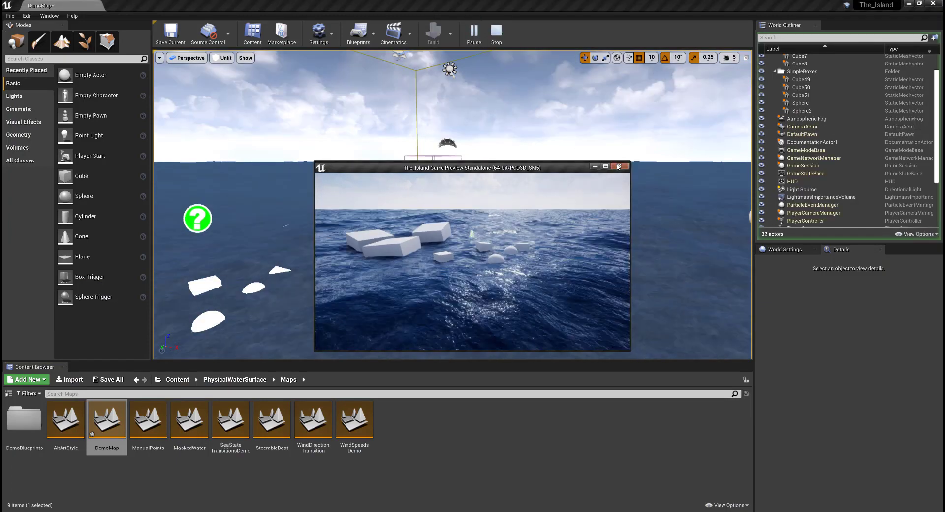
pyautogui.click(618, 167)
# - Select SimpleBoat1 again and show the properties of its Buoyancy component
pyautogui.click(800, 166)
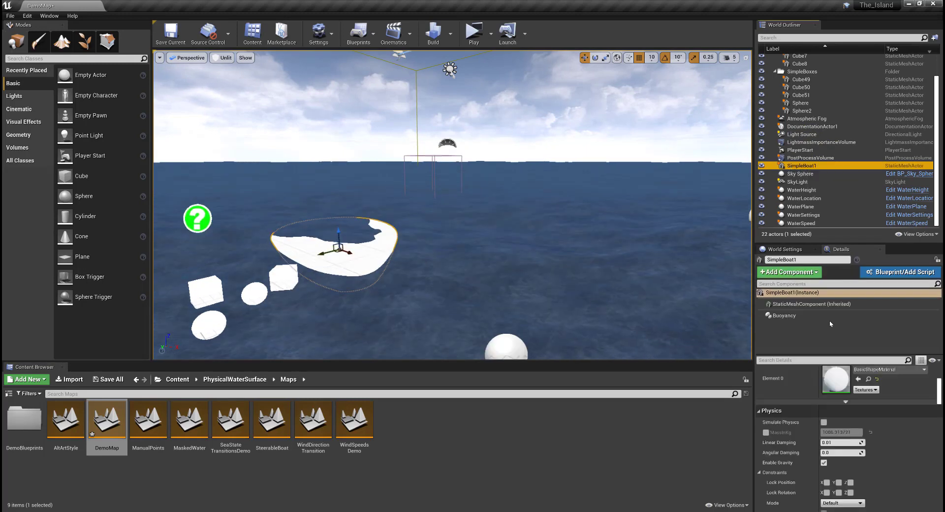
pyautogui.click(784, 316)
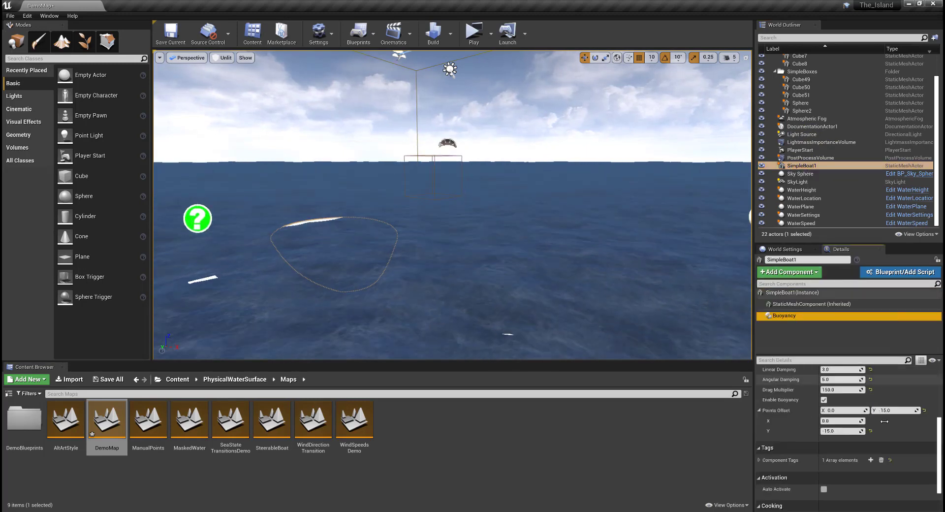